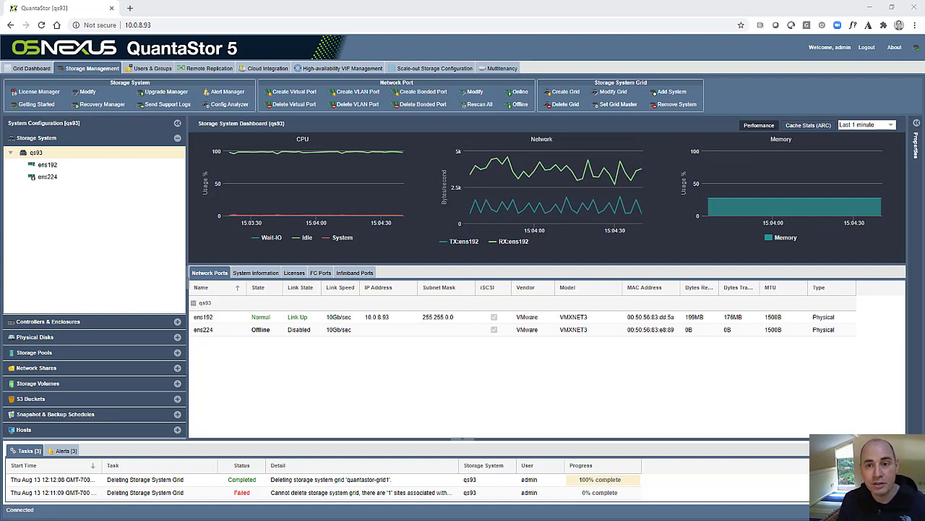
- Create a storage grid named quantastor-grid from the qs93 system and expand it down to that system's network ports
left_click(300, 276)
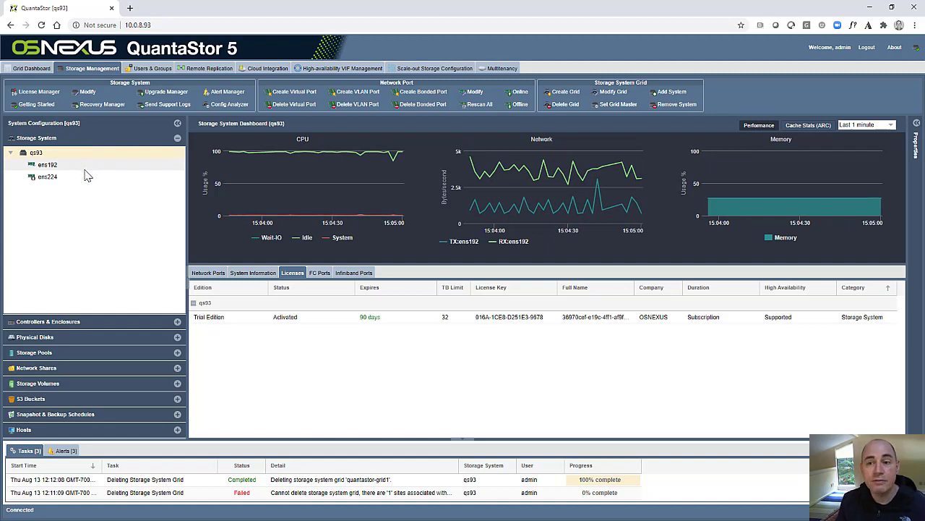
right_click(42, 157)
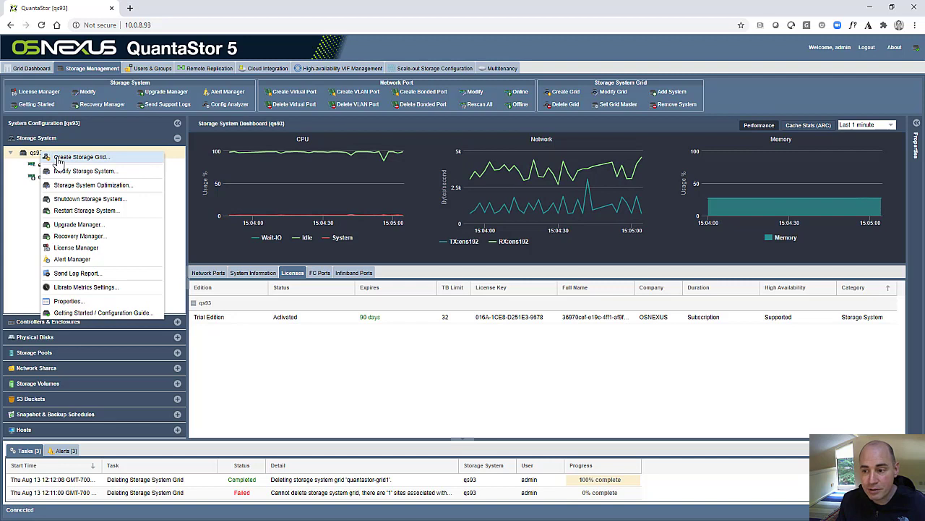
left_click(58, 157)
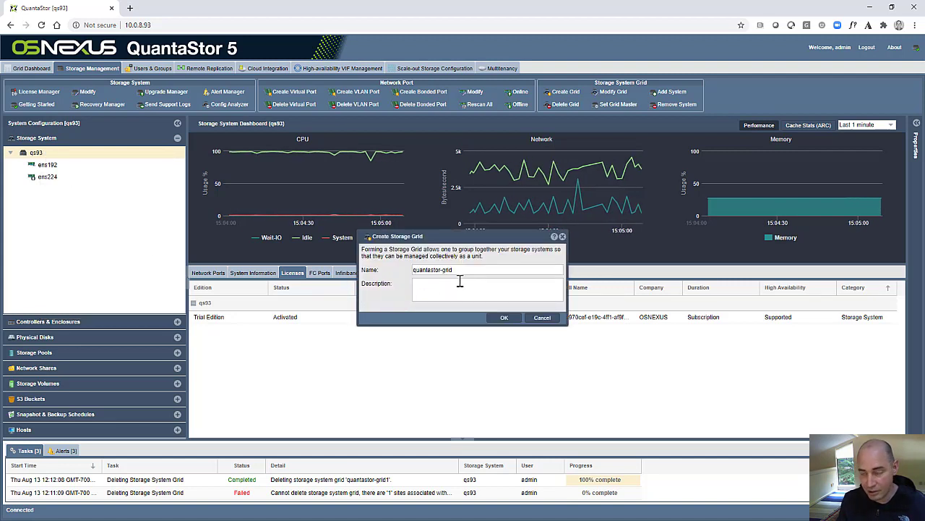
left_click(501, 319)
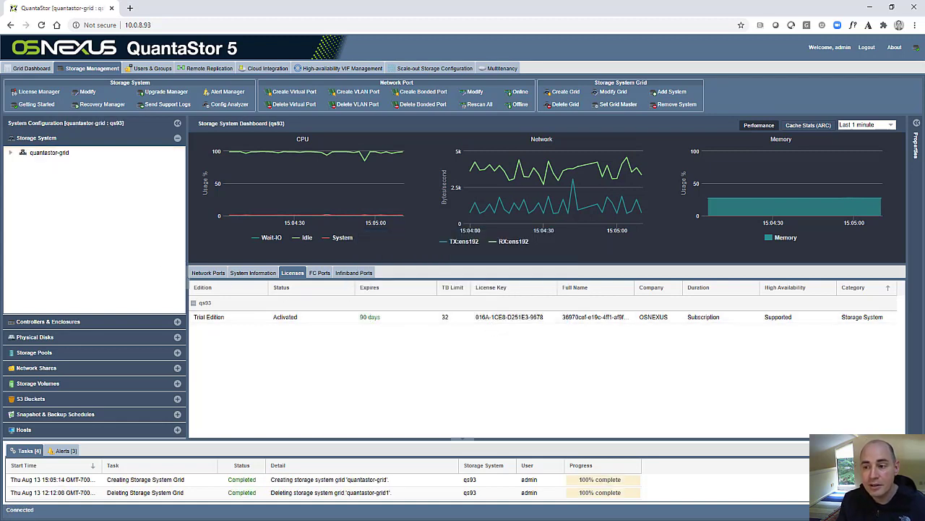
left_click(51, 155)
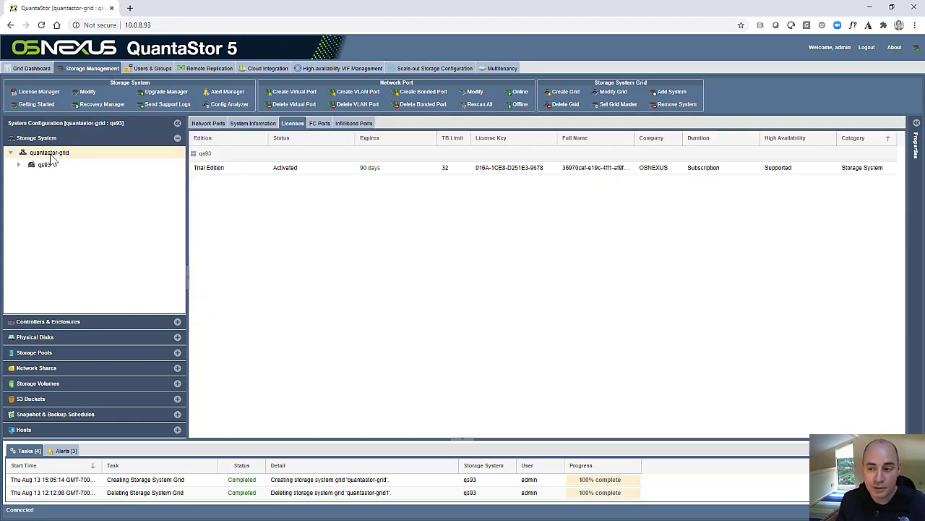
left_click(45, 165)
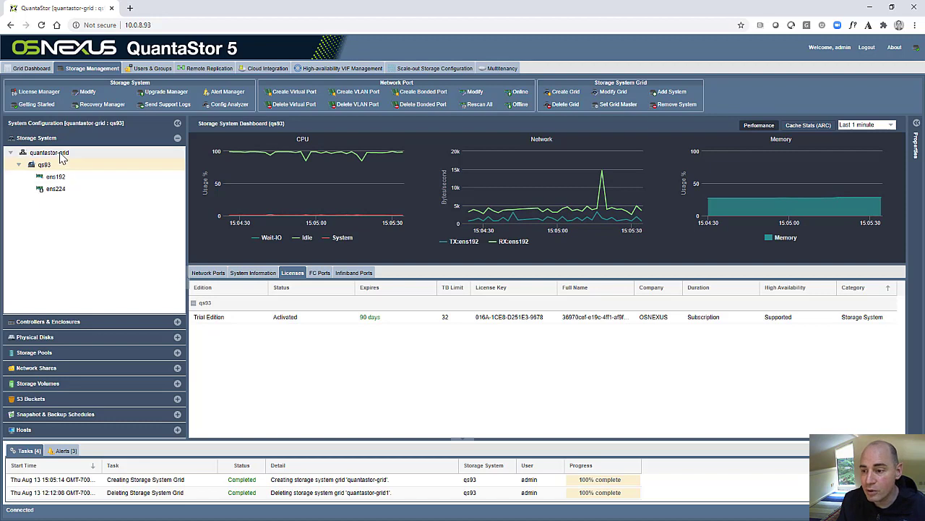
- Add the storage systems in the IP address range 10.0.8.94-96 to quantastor-grid with the admin username
right_click(60, 153)
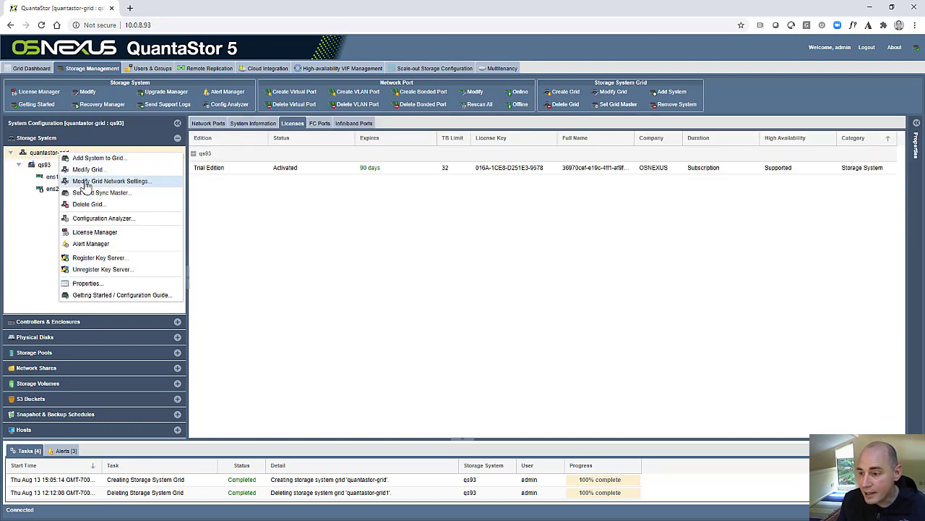
left_click(96, 158)
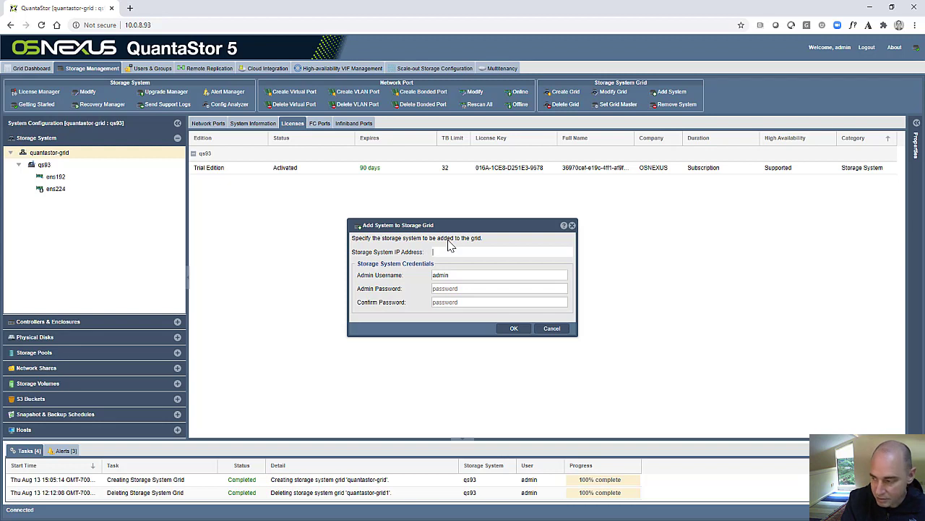
type("10.0.")
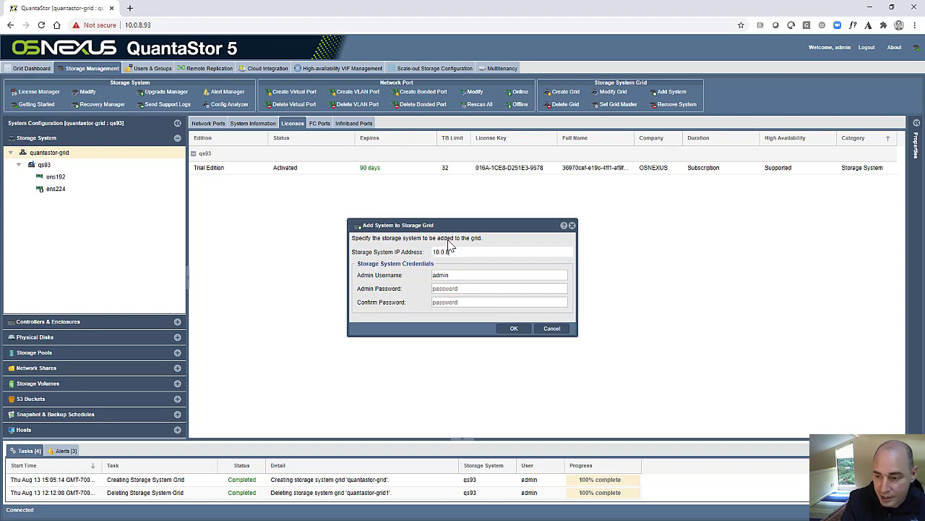
type("8")
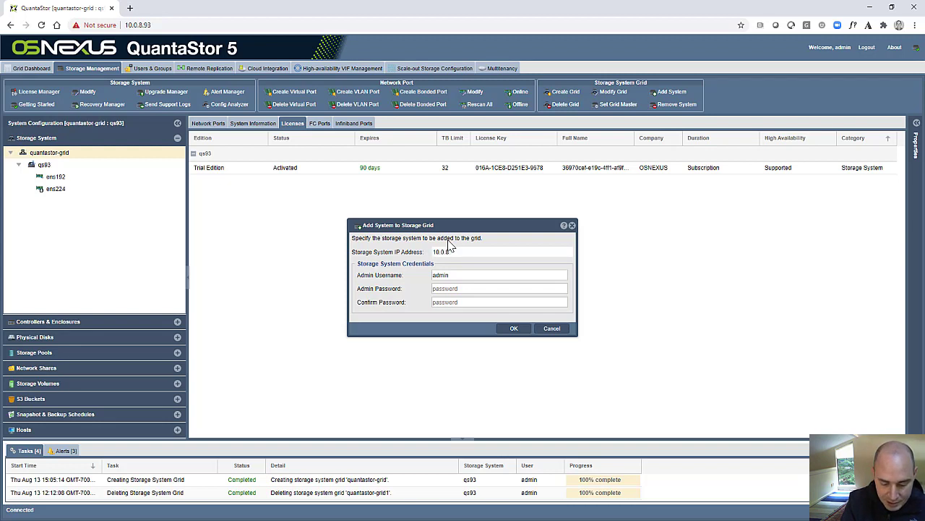
type(".93")
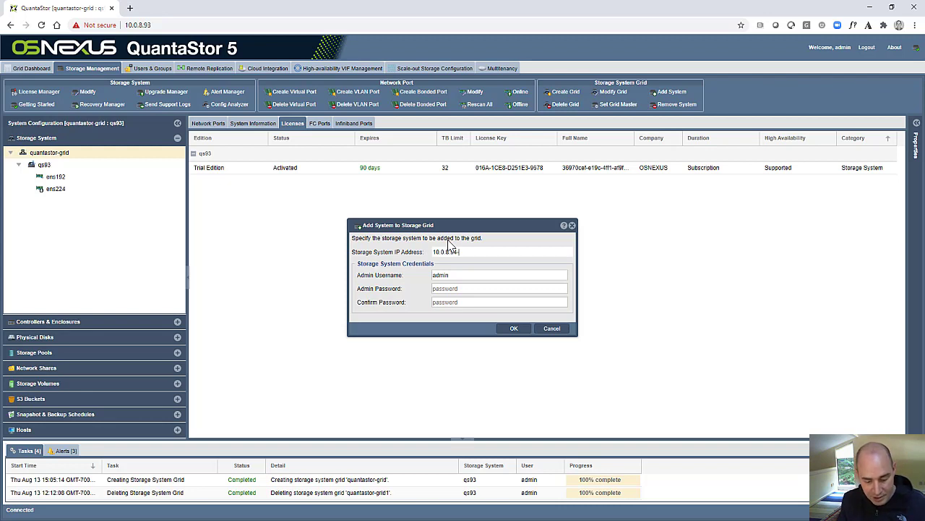
type("96")
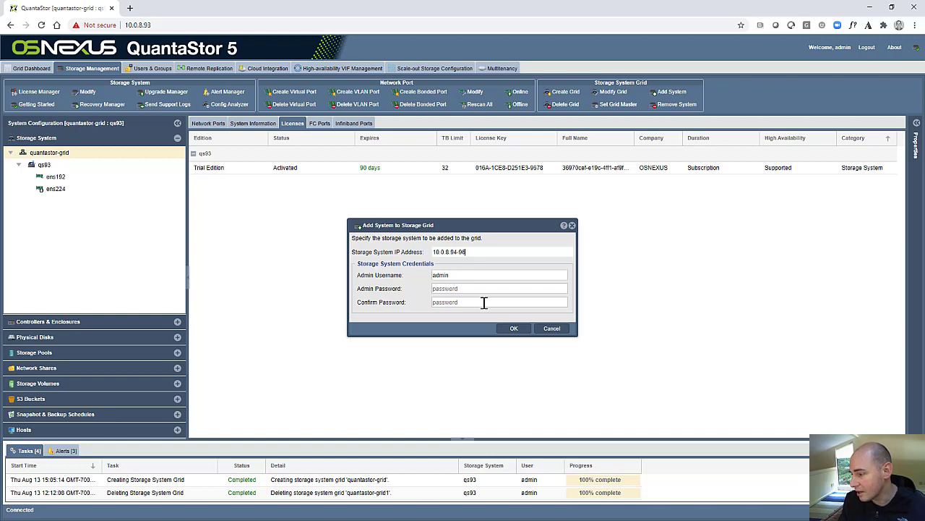
left_click(510, 333)
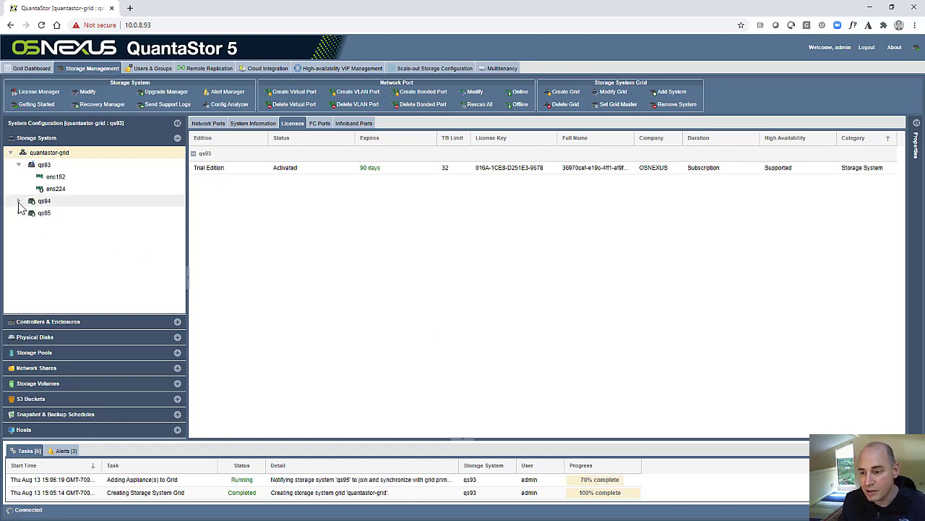
- Expand the qs94, qs95 and qs96 systems under quantastor-grid to list their network interfaces
left_click(19, 200)
left_click(18, 237)
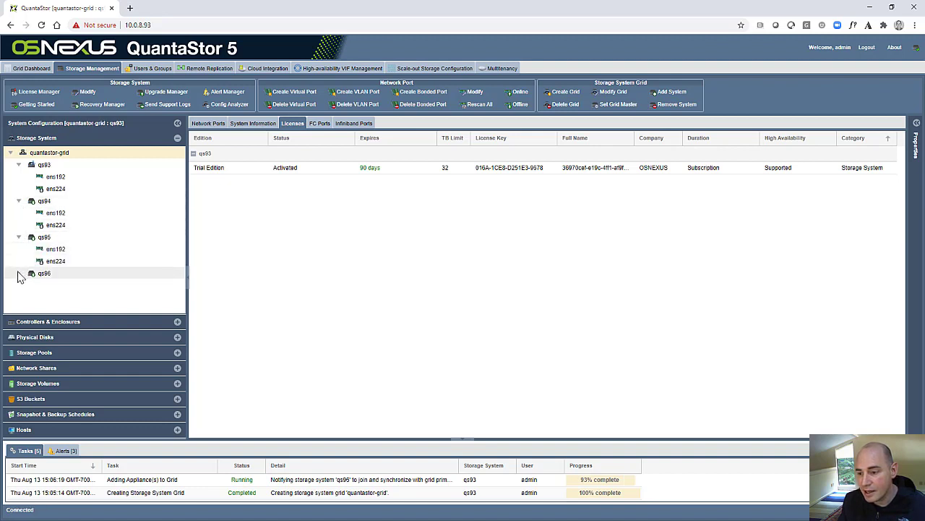
left_click(18, 273)
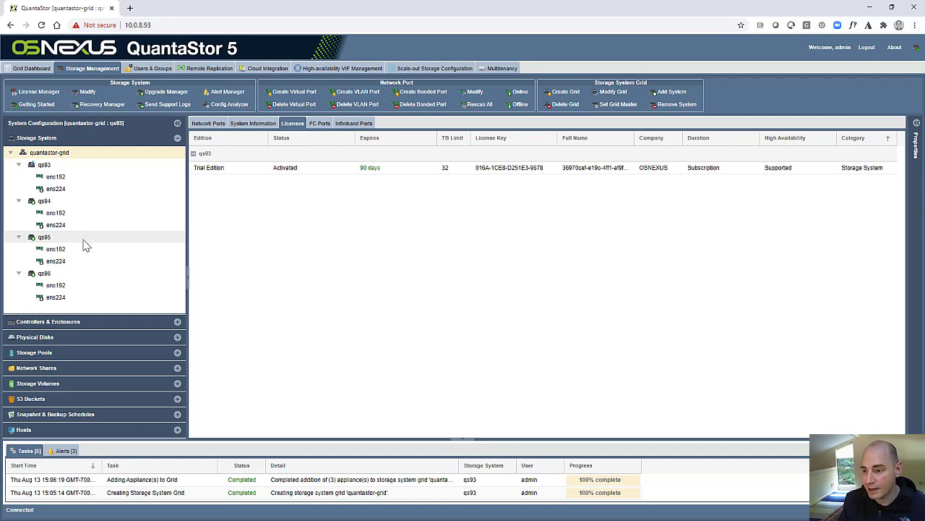
- Select the qs94 system and review the network port list with the IP addresses of all grid systems
left_click(49, 204)
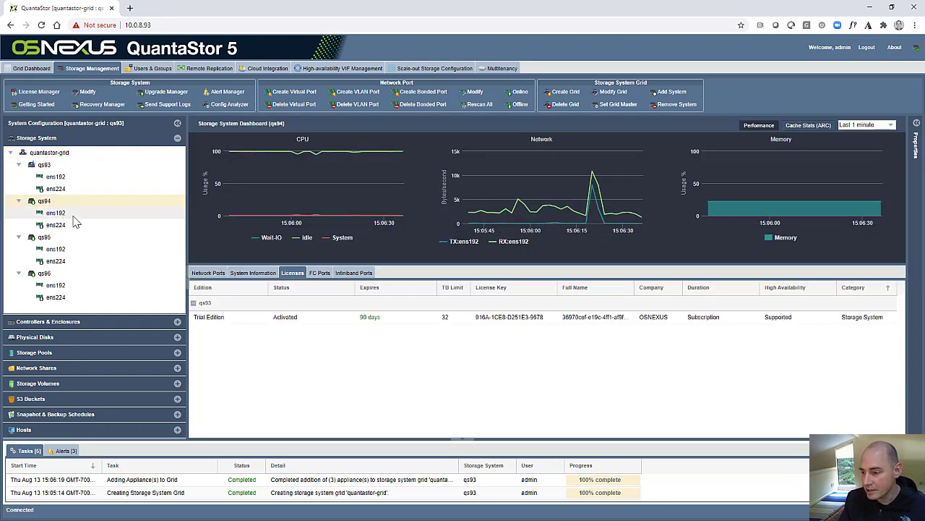
left_click(206, 273)
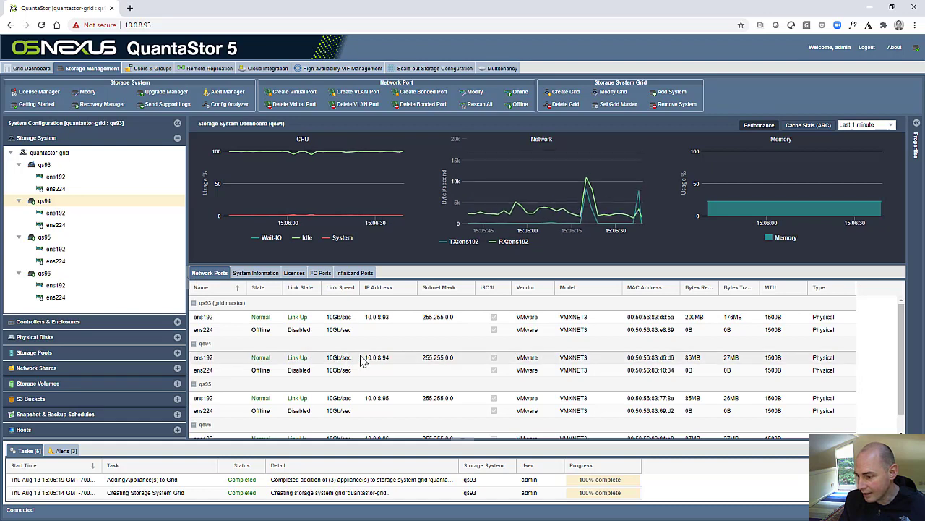
scroll(361, 357, "down", 1)
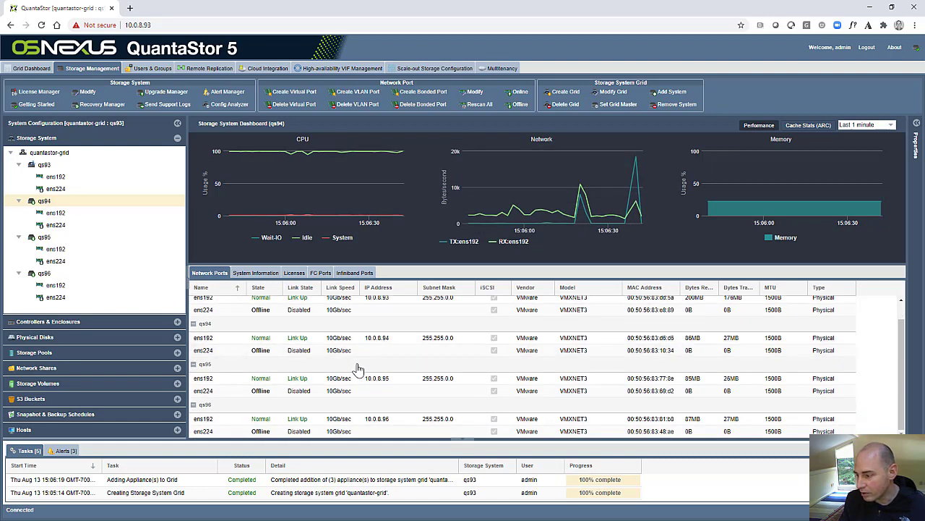
scroll(357, 370, "up", 1)
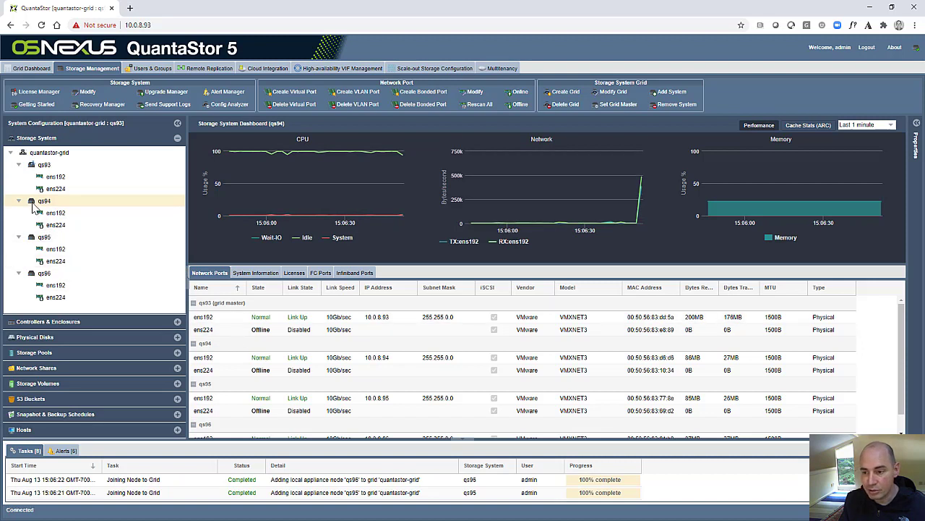
- Collapse the qs93, qs94, qs95 and qs96 systems in the storage grid tree
left_click(19, 165)
left_click(18, 177)
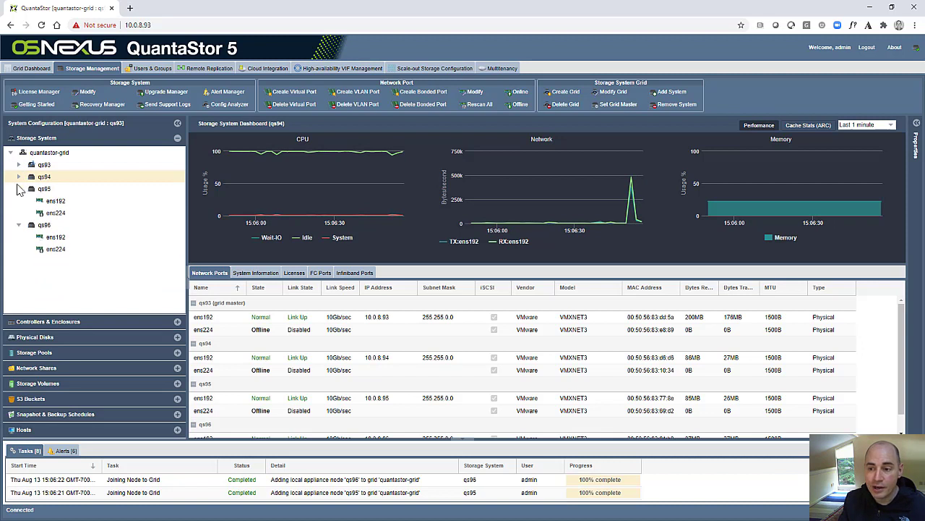
left_click(18, 189)
left_click(20, 201)
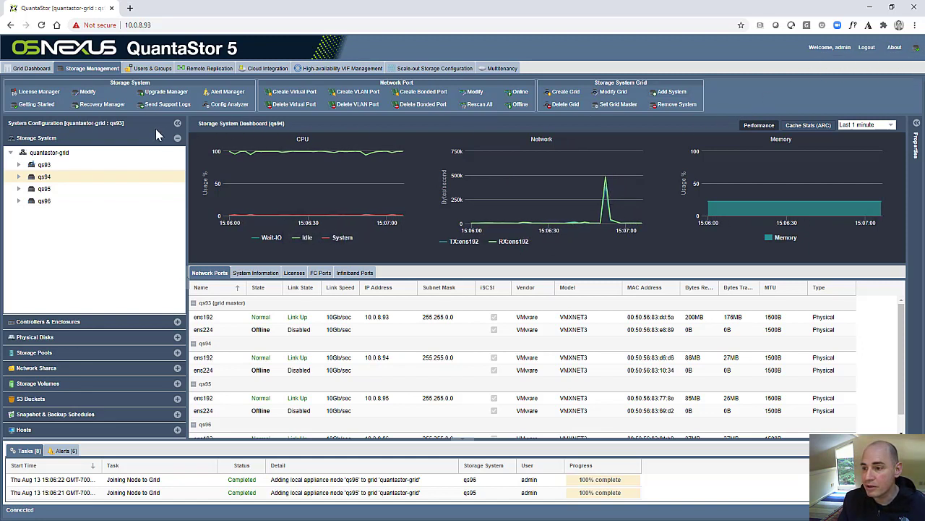
- Examine the scale-out NAS storage pool workflow in the Getting Started configuration guide and close the guide
left_click(47, 106)
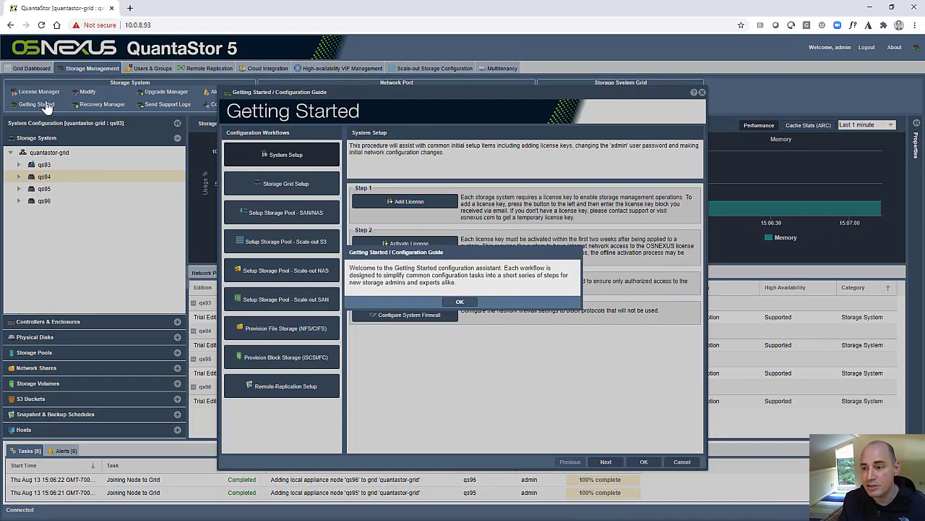
left_click(458, 302)
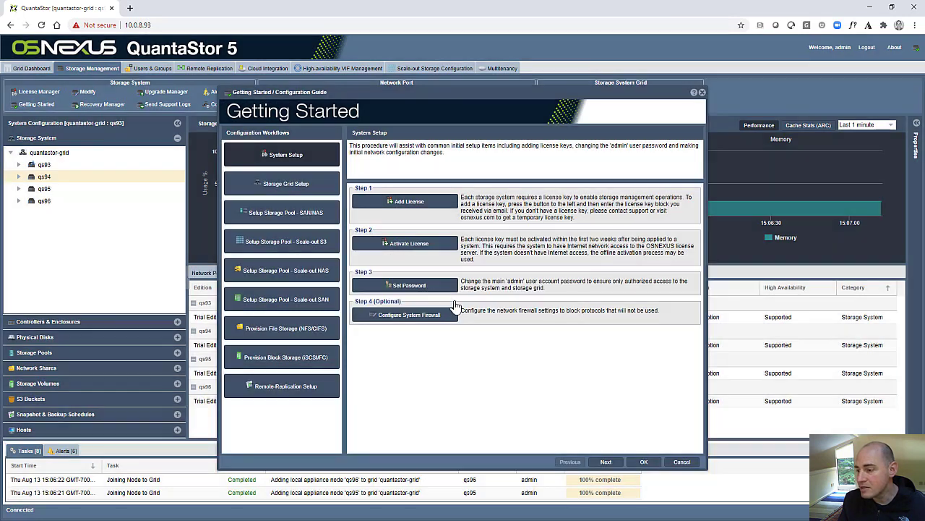
left_click(280, 273)
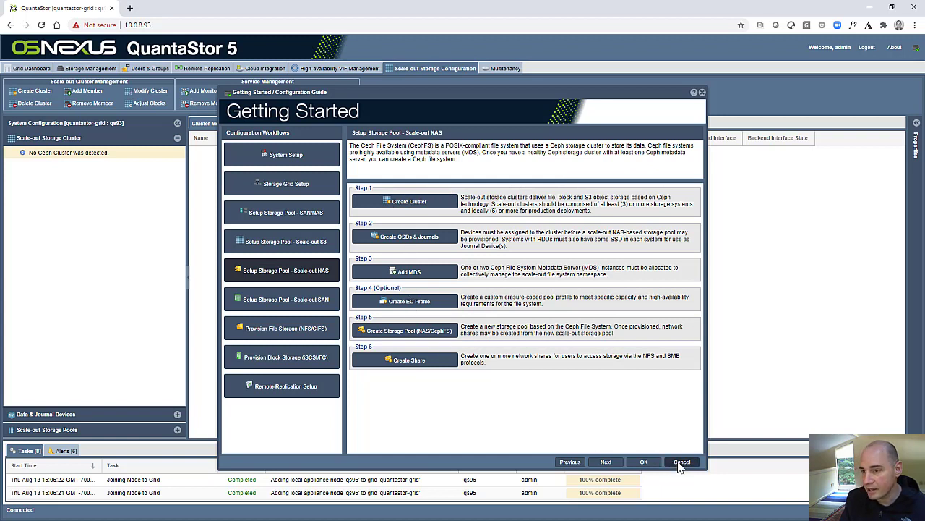
left_click(681, 462)
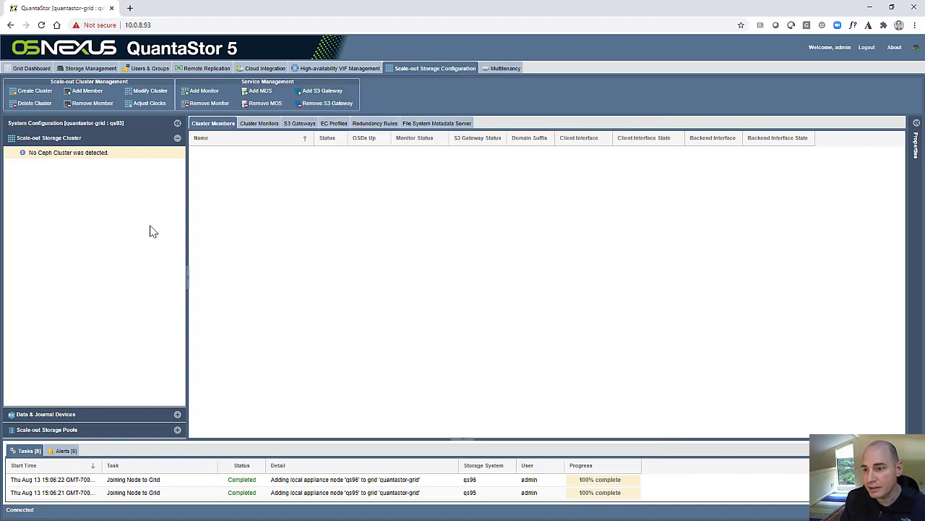
- Create a Ceph cluster named ceph from all four systems, keeping their default client and backend interfaces
left_click(30, 91)
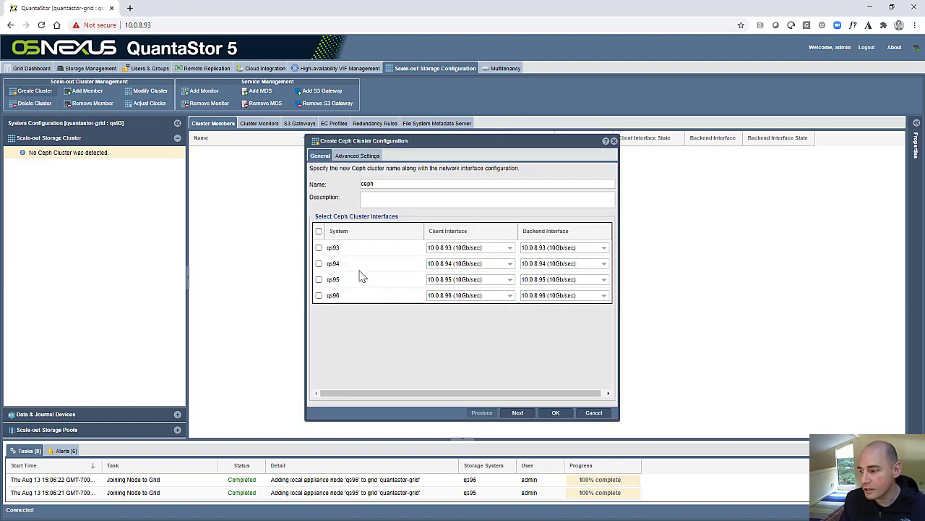
left_click(318, 231)
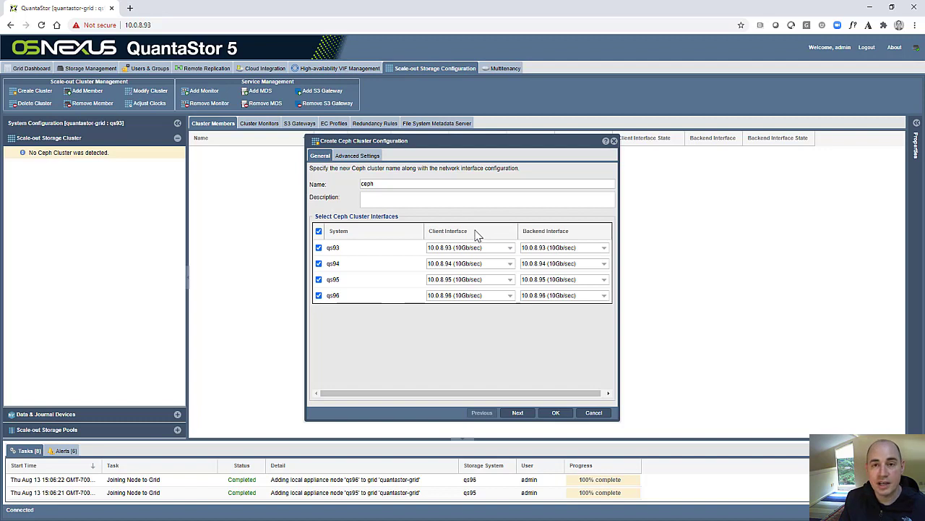
left_click(554, 248)
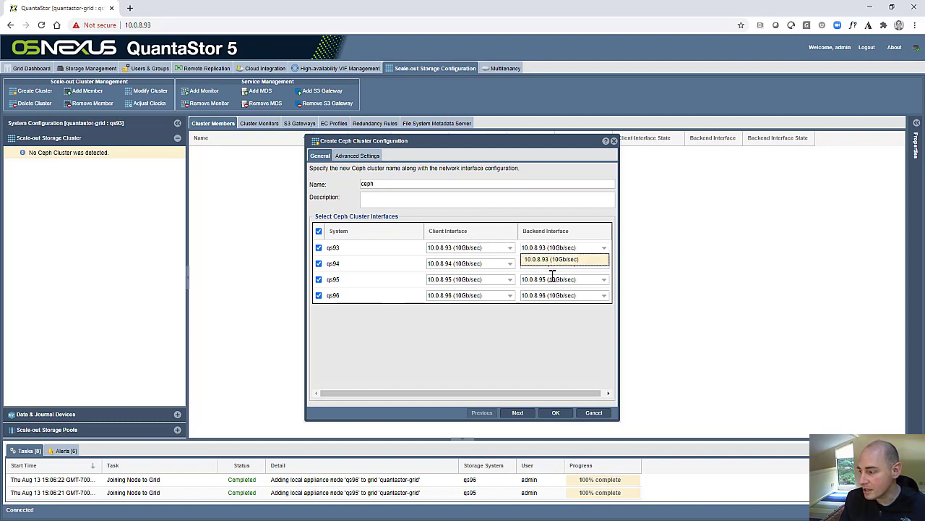
left_click(549, 230)
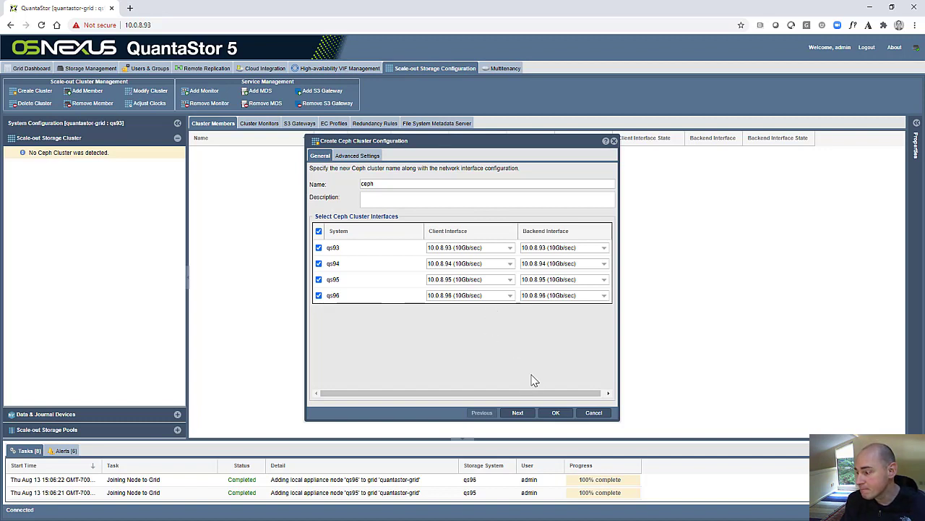
left_click(558, 412)
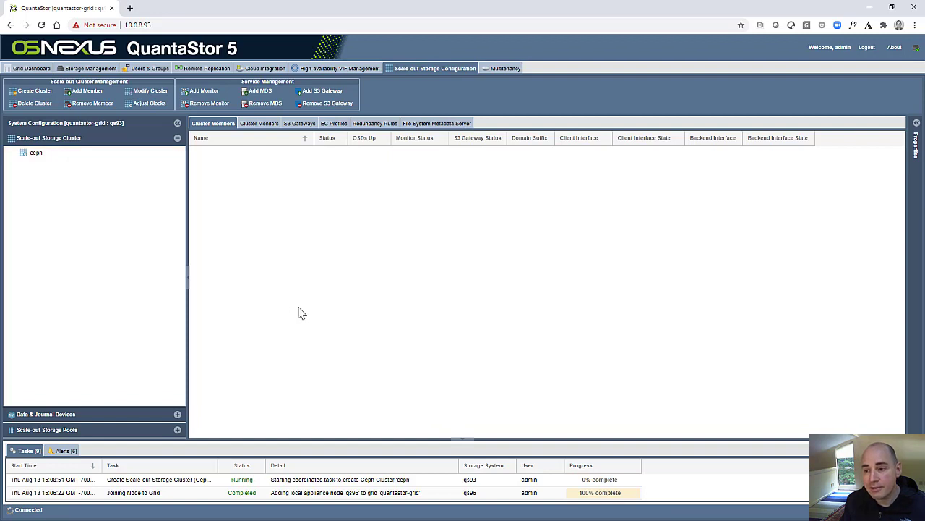
- Expand the ceph cluster and its qs93, qs94 and qs95 members to examine their monitors
left_click(34, 152)
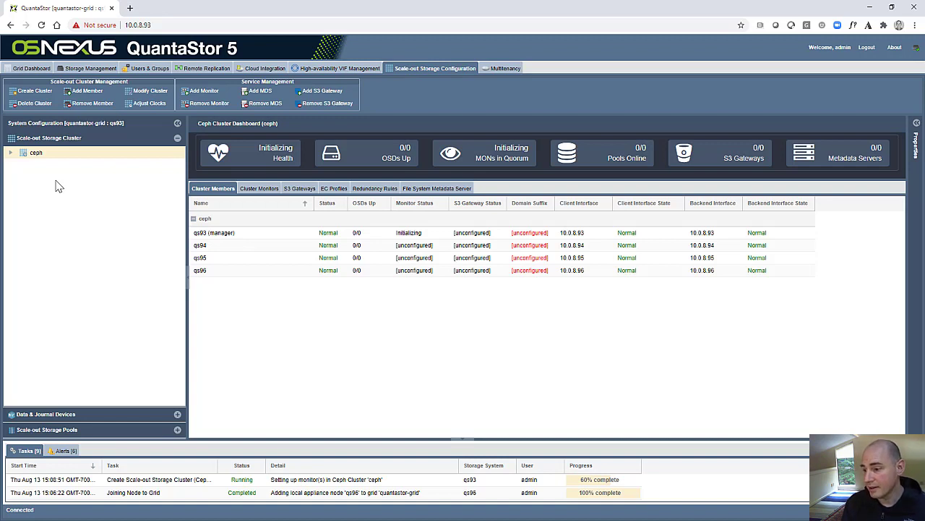
double_click(41, 154)
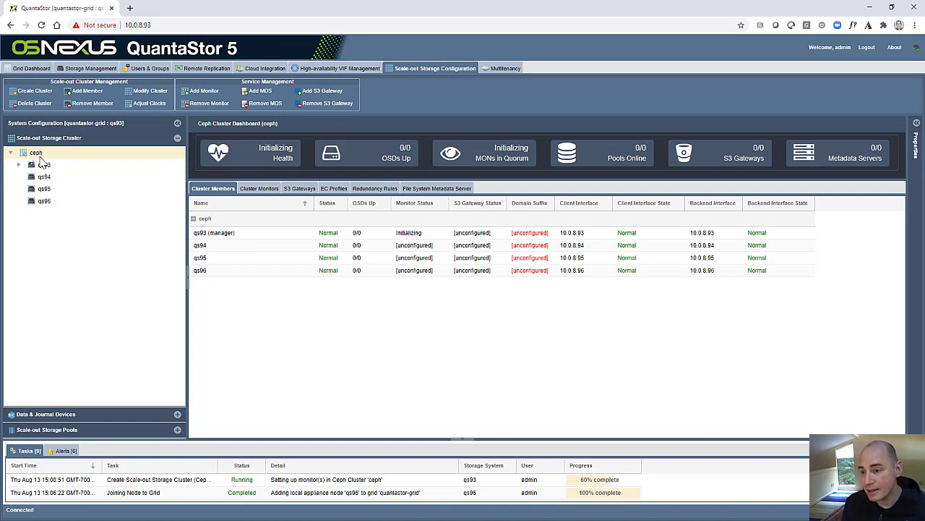
left_click(19, 165)
left_click(45, 177)
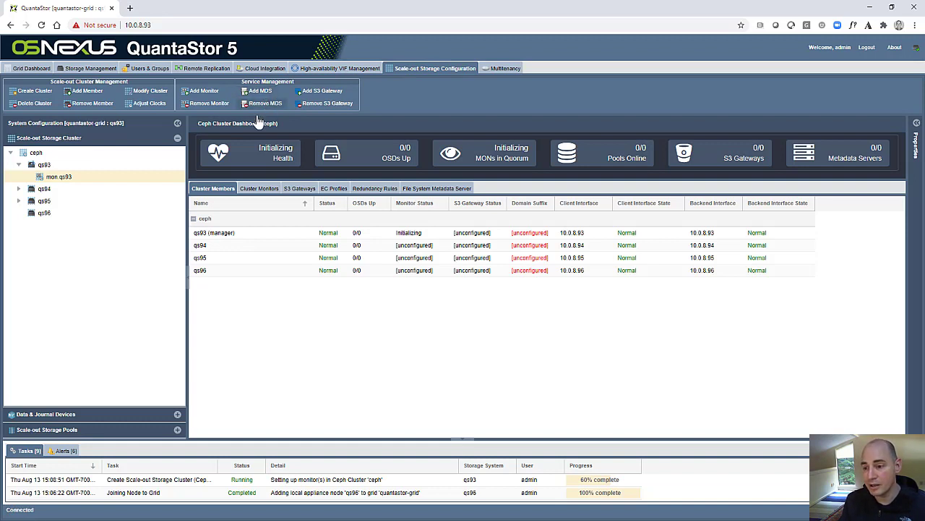
left_click(18, 200)
left_click(18, 189)
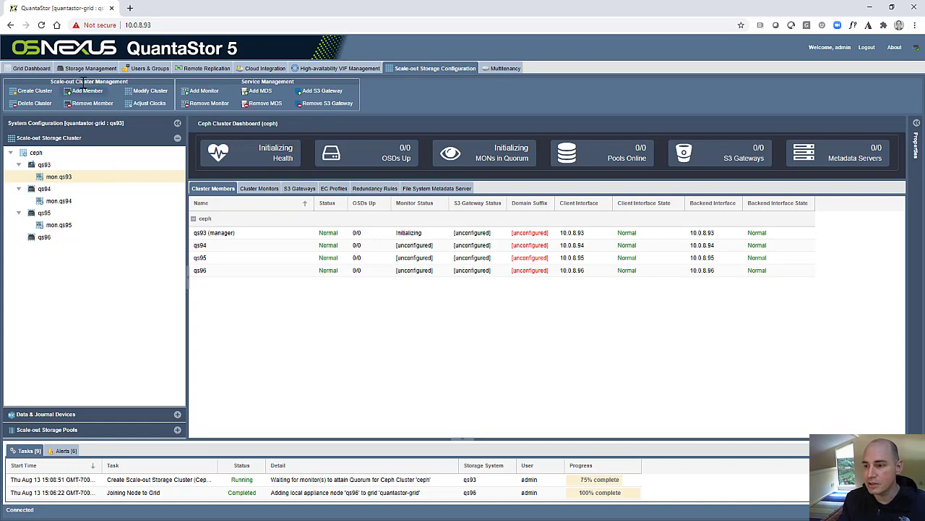
- Set the domain suffix to osnexus.net for all four systems in the quantastor-grid network settings
left_click(91, 69)
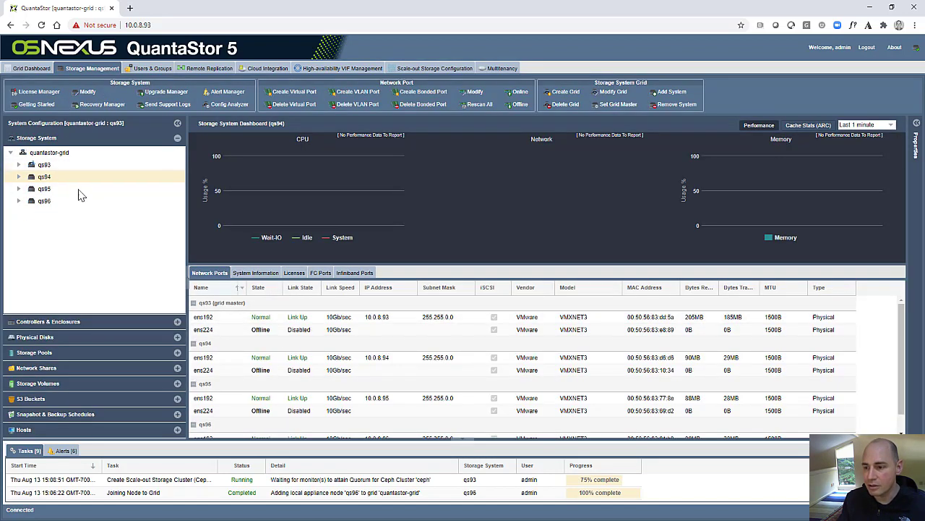
right_click(57, 153)
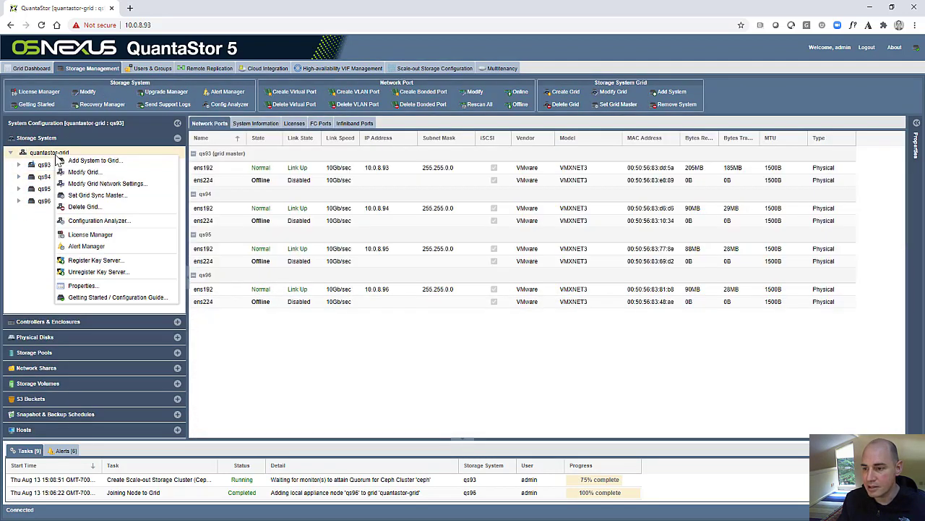
left_click(94, 185)
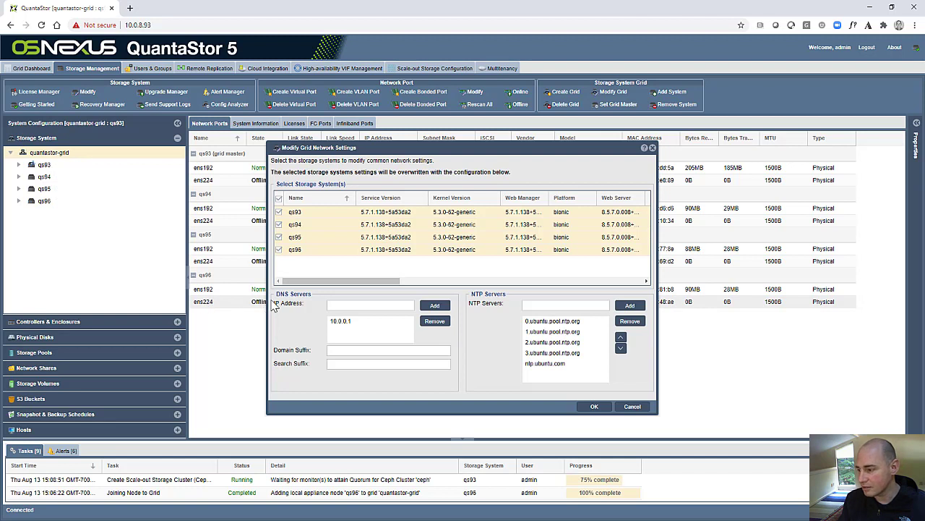
left_click(342, 351)
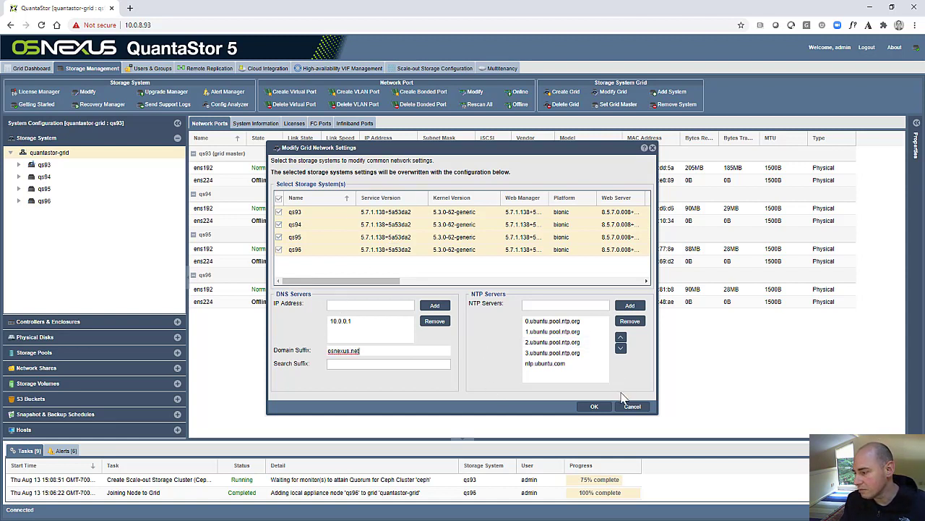
left_click(594, 407)
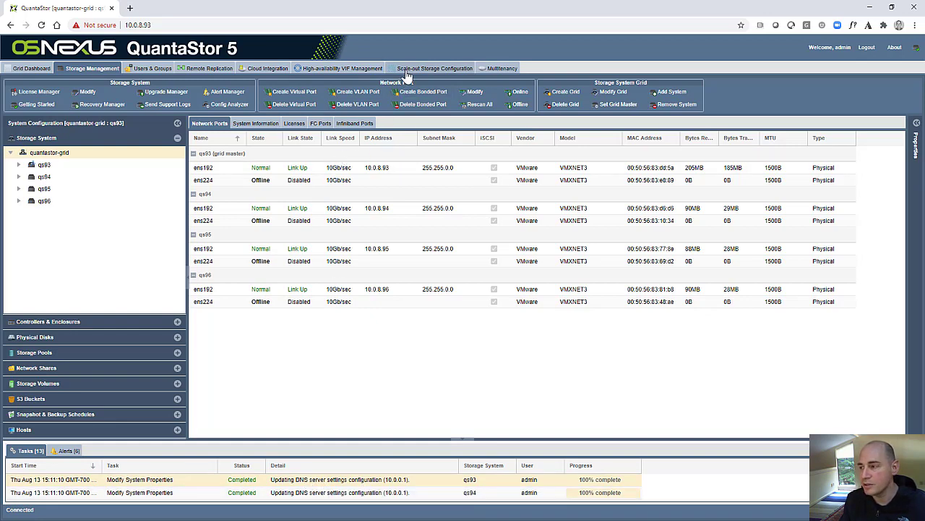
- Examine the ceph cluster's creation task, member statuses and monitors, sorting the monitors by state in descending order
left_click(434, 68)
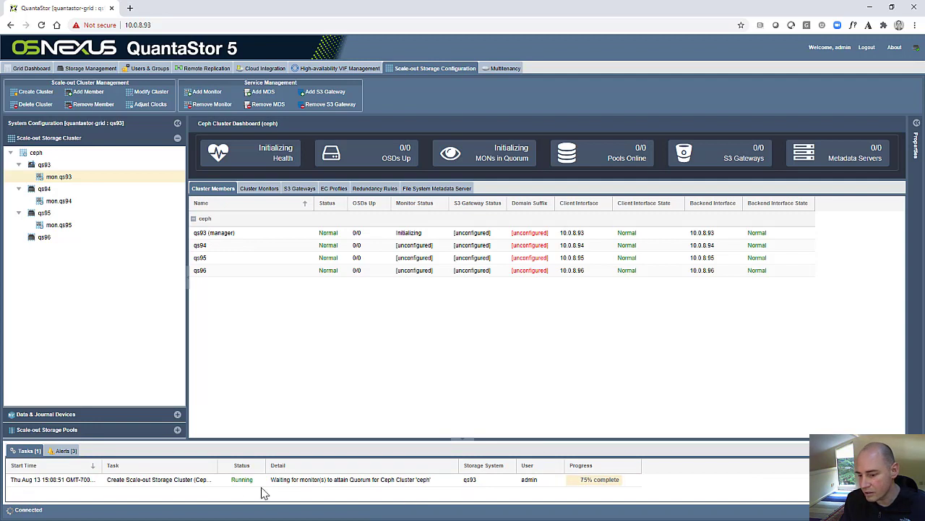
left_click(325, 479)
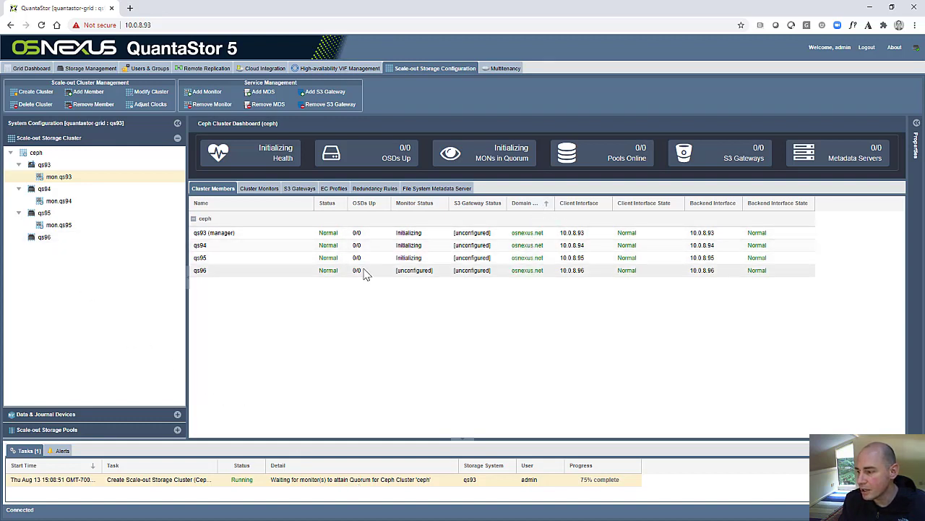
left_click(416, 270)
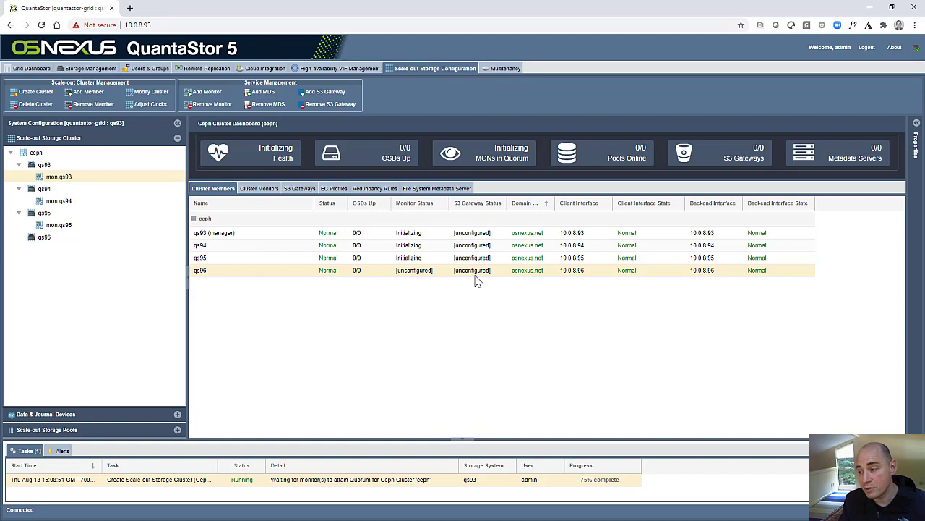
left_click(267, 190)
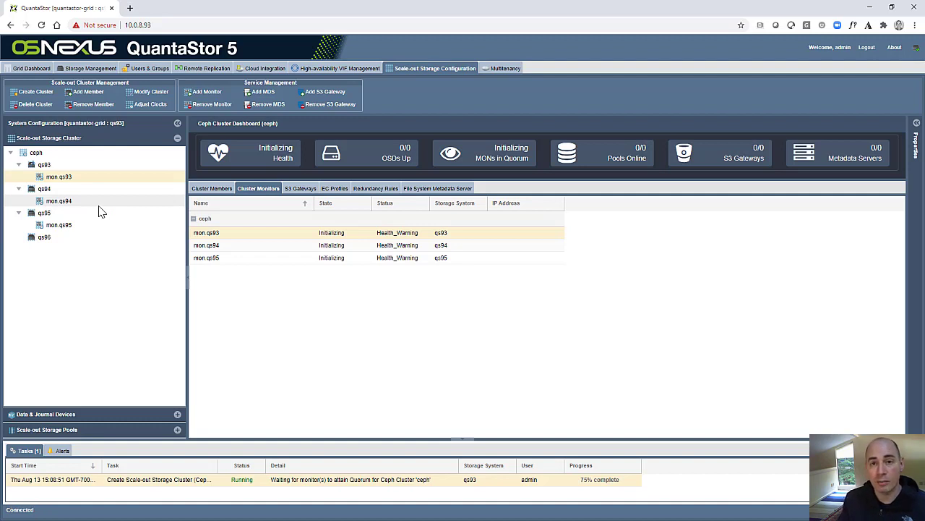
left_click(355, 206)
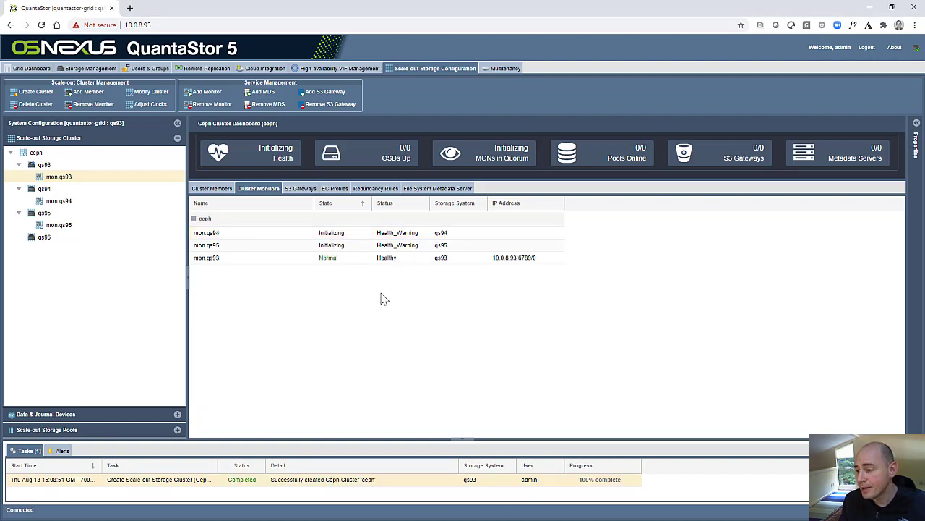
left_click(345, 260)
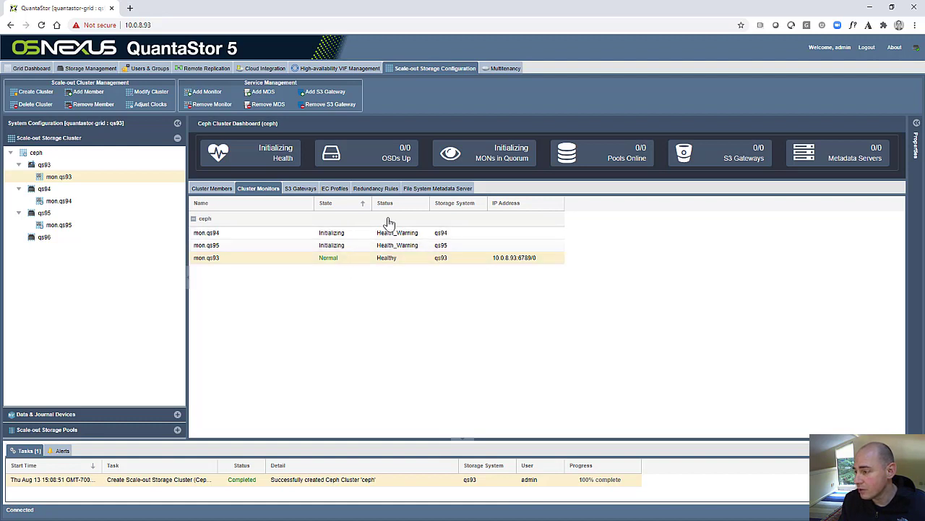
left_click(351, 204)
- Reopen the ceph cluster tree with qs93, qs94 and qs95 expanded and select the mon.qs94 monitor
double_click(36, 153)
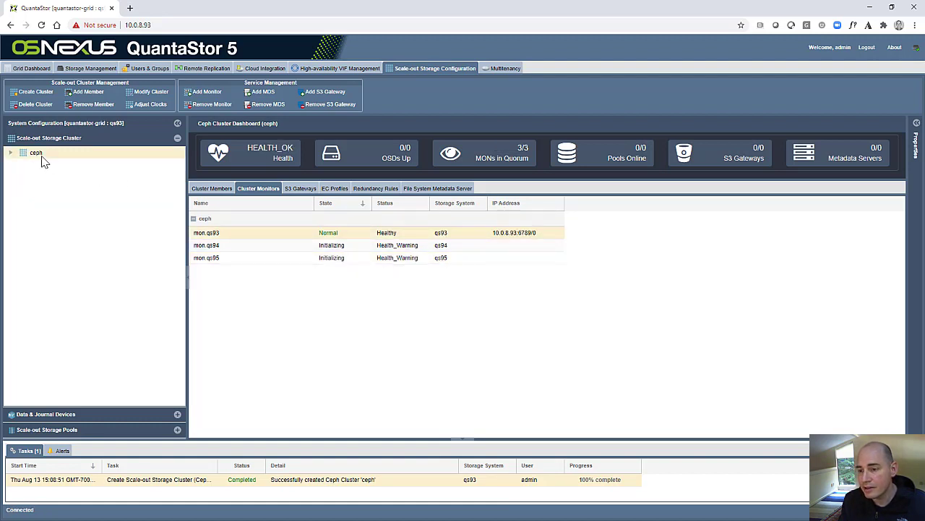
double_click(44, 177)
double_click(43, 201)
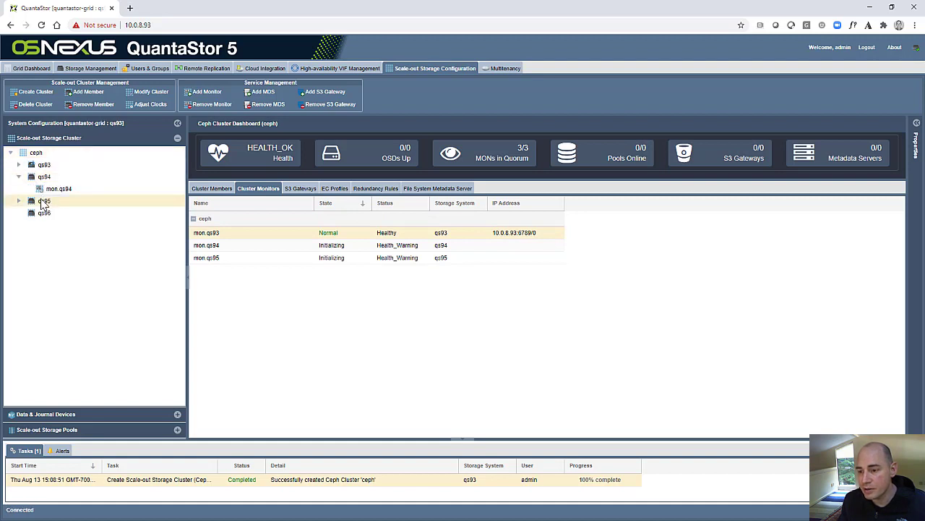
double_click(43, 165)
left_click(58, 201)
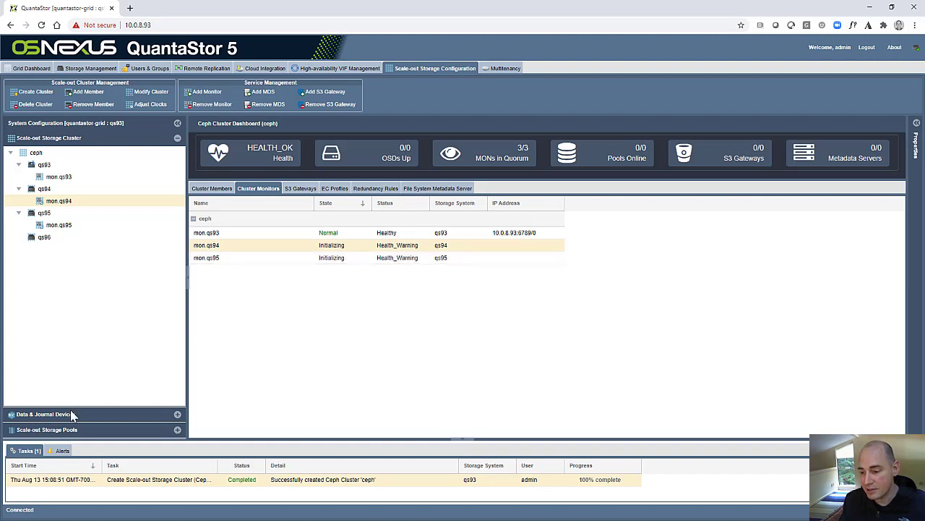
- Start creating OSDs and journals for the ceph cluster and review the available devices sorted by size
left_click(46, 414)
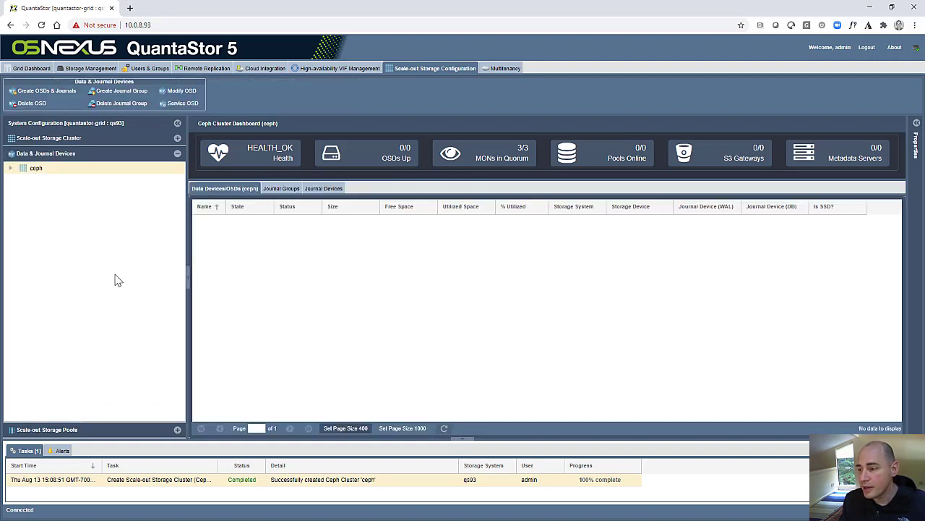
left_click(11, 169)
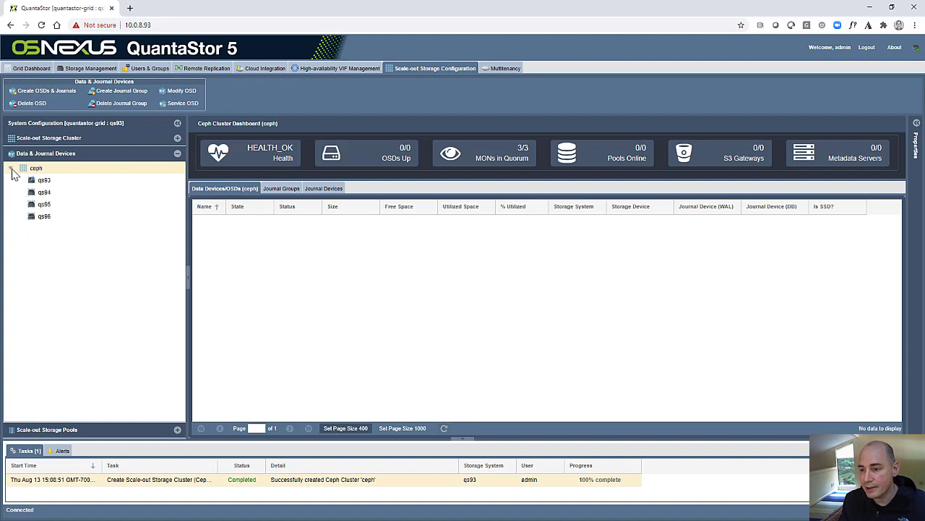
left_click(57, 96)
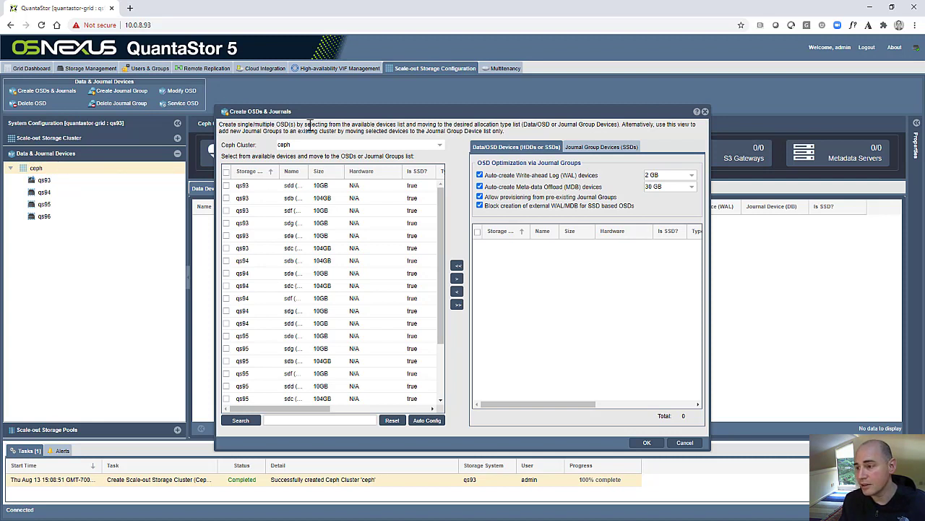
left_click(296, 144)
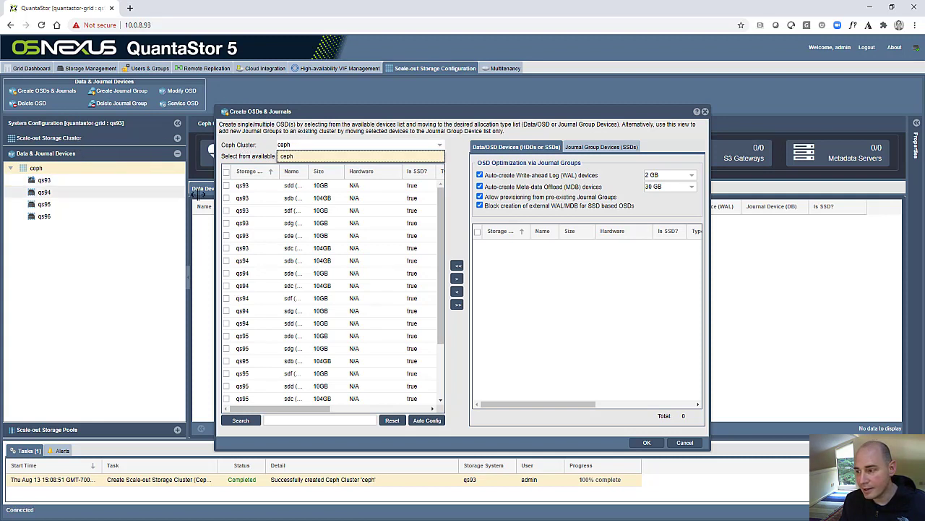
left_click(321, 172)
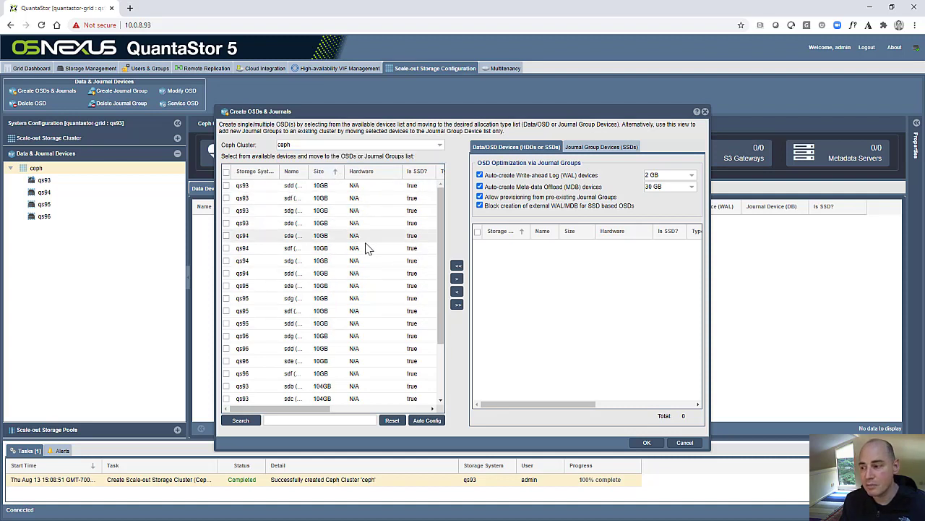
scroll(365, 246, "down", 3)
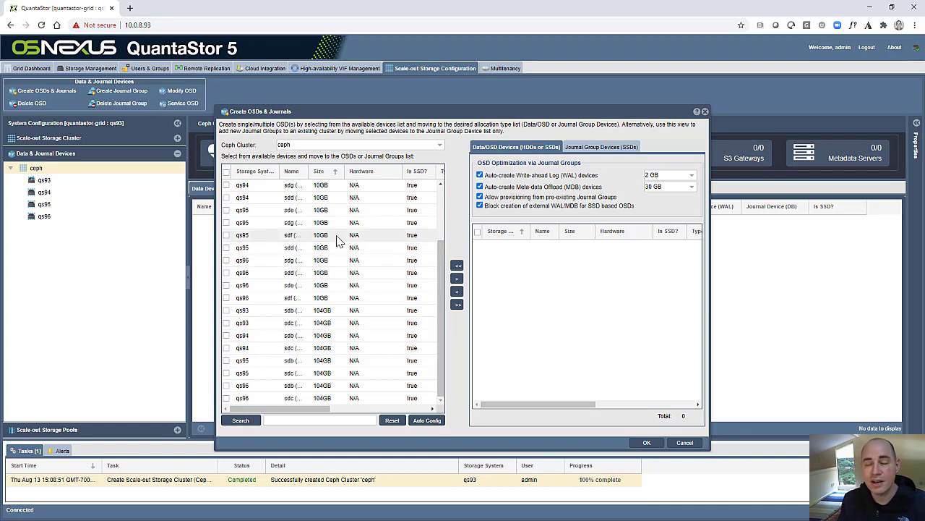
scroll(329, 247, "up", 2)
scroll(310, 228, "up", 1)
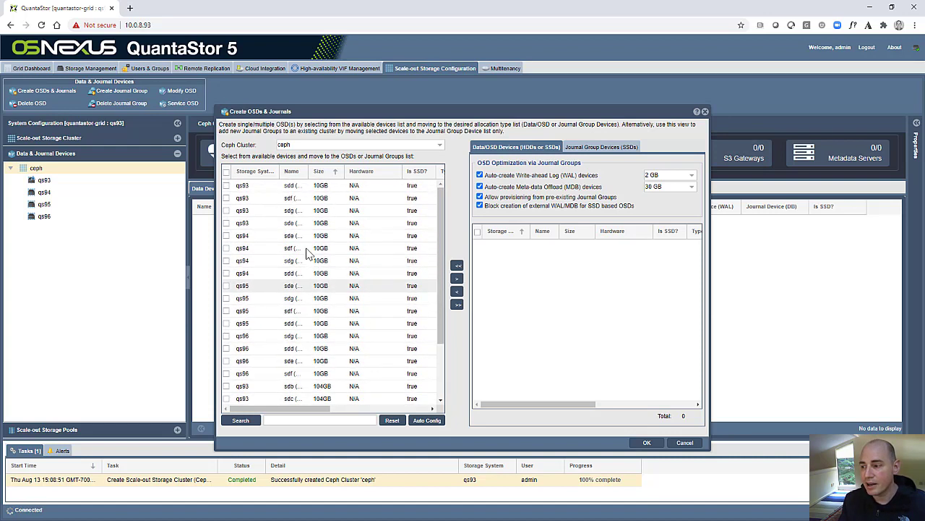
scroll(322, 282, "down", 3)
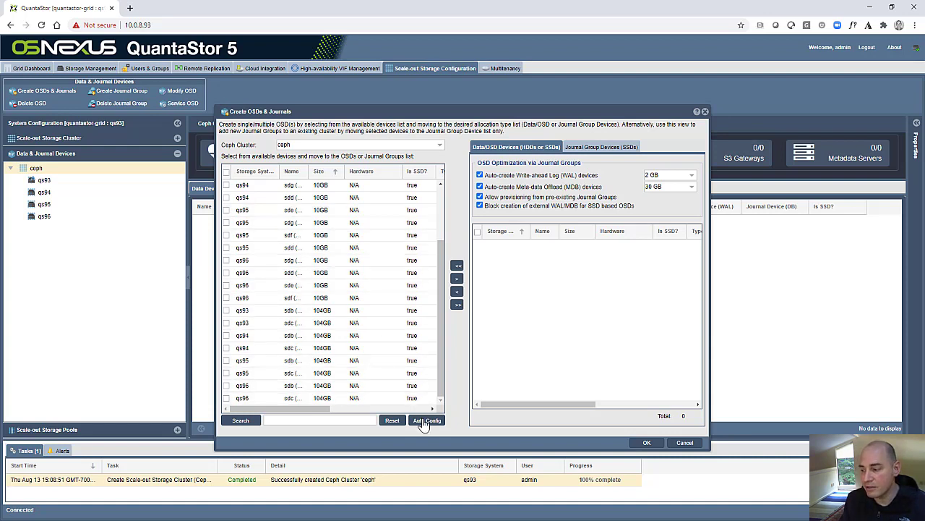
- Auto-configure the available devices as OSD and journal group devices, keeping the meta-data offload size at 3 GB
left_click(427, 420)
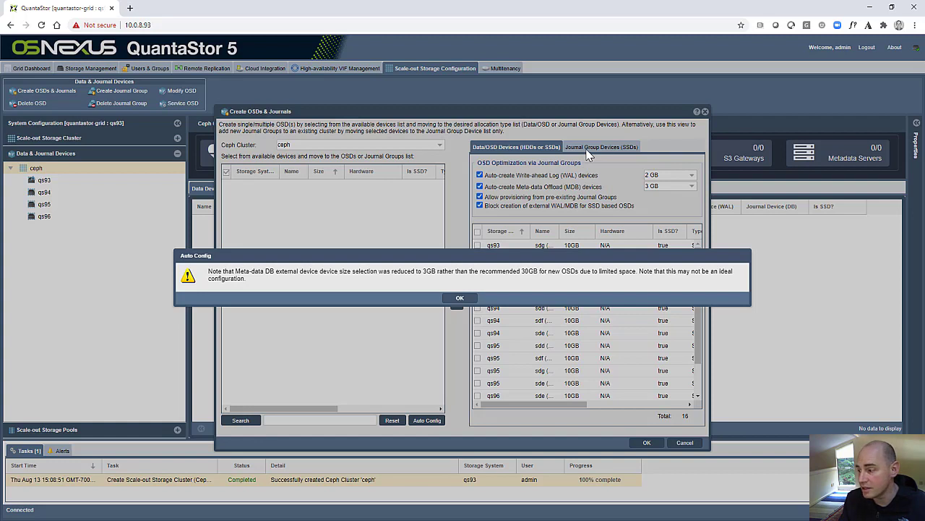
left_click(457, 298)
left_click(669, 186)
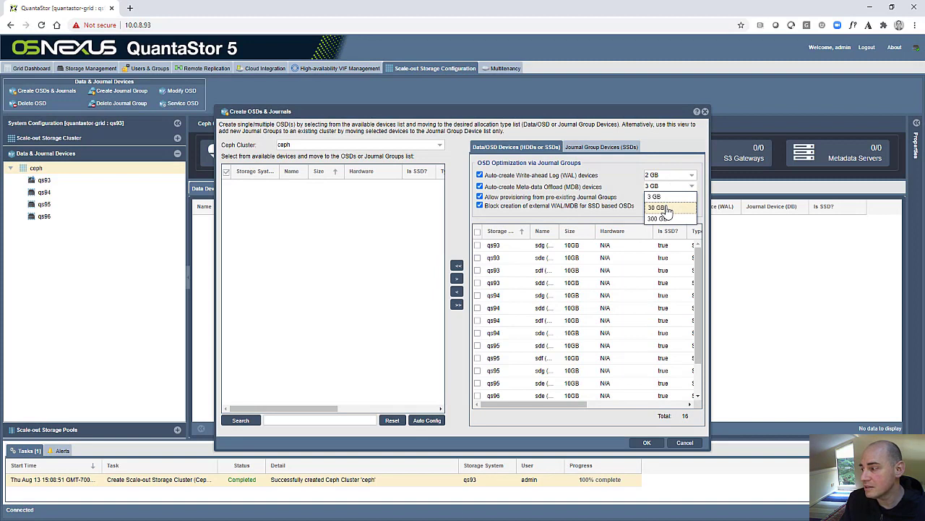
left_click(631, 185)
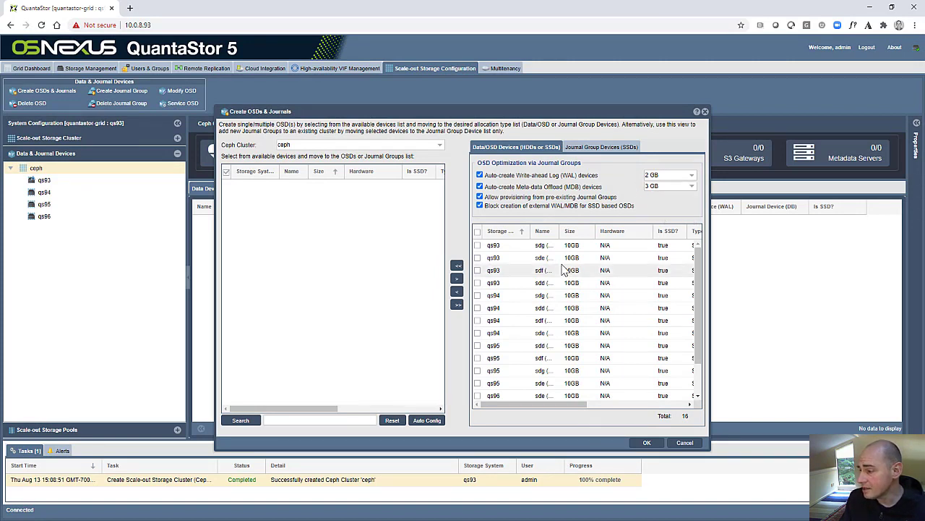
- Review the OSD and journal group device assignments and create the OSDs and journals with RAID1 protected journal groups
scroll(611, 301, "down", 1)
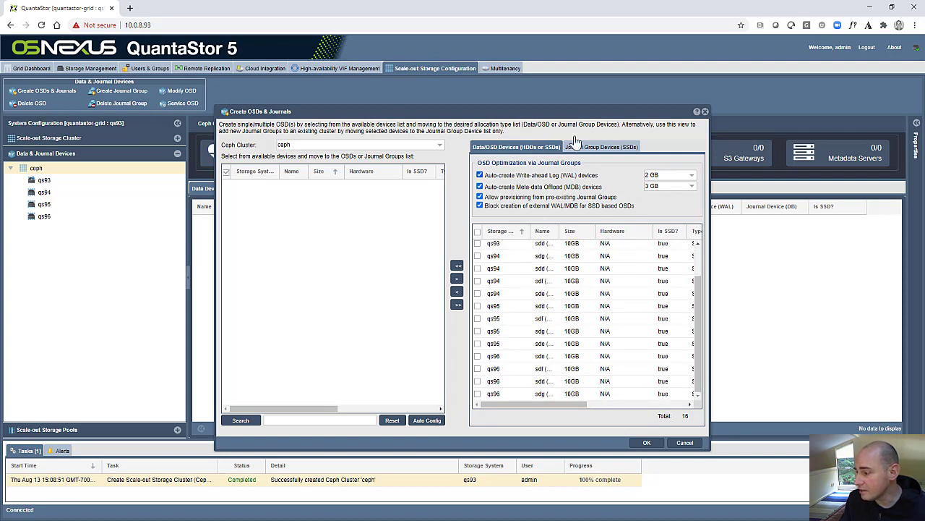
left_click(601, 147)
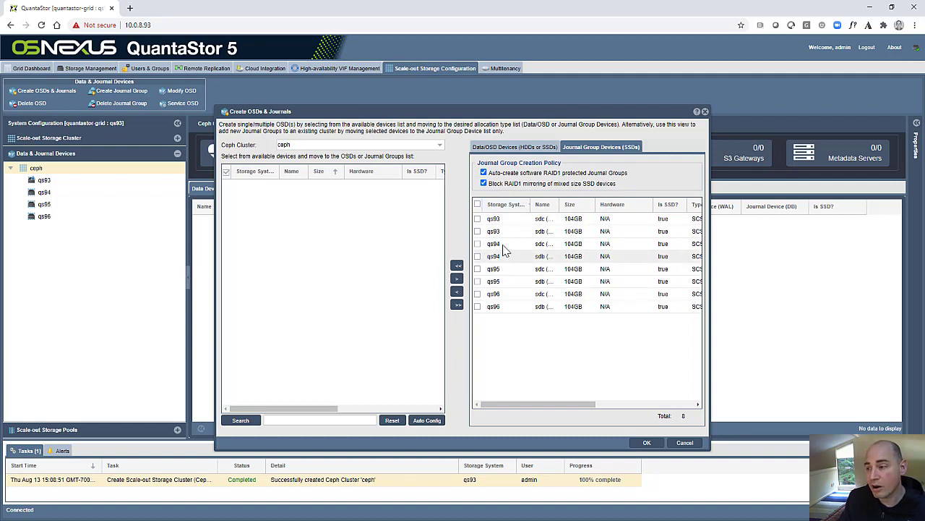
left_click(511, 148)
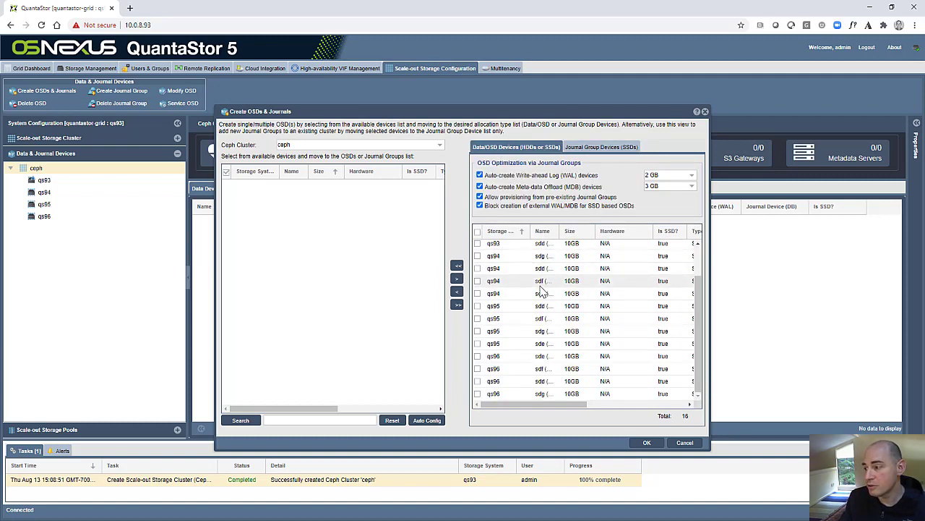
scroll(557, 248, "down", 2)
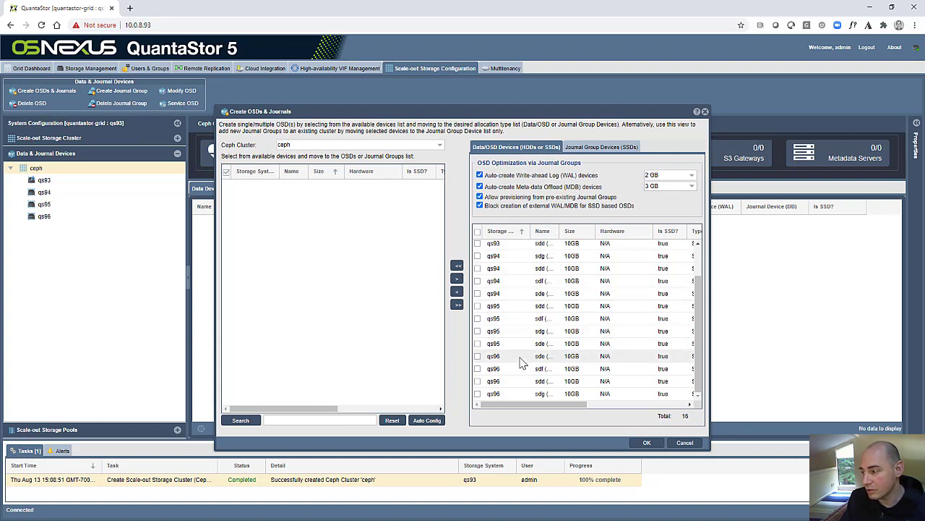
scroll(521, 358, "up", 2)
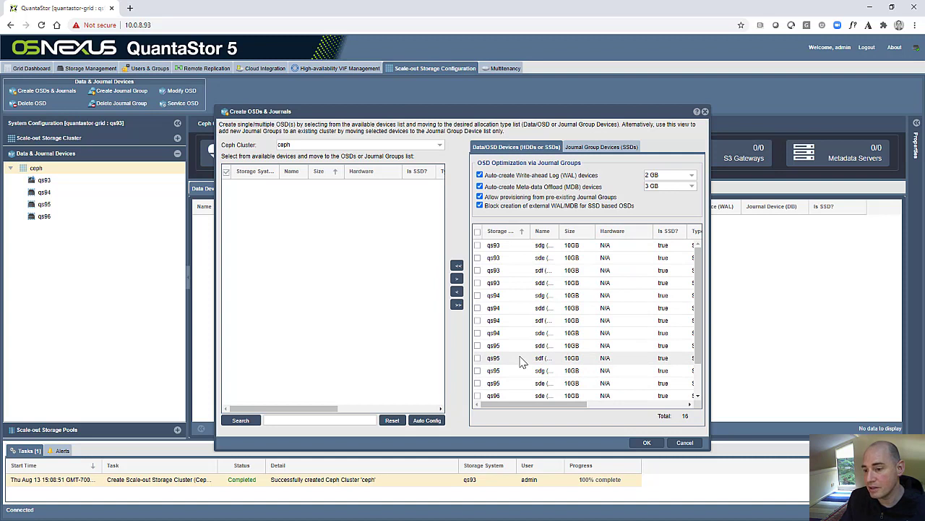
left_click(110, 141)
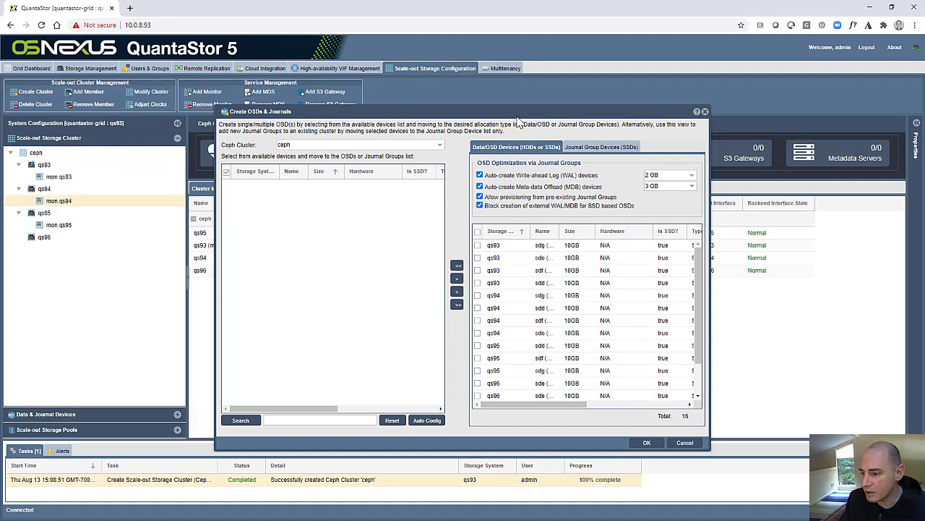
left_click_drag(423, 109, 352, 113)
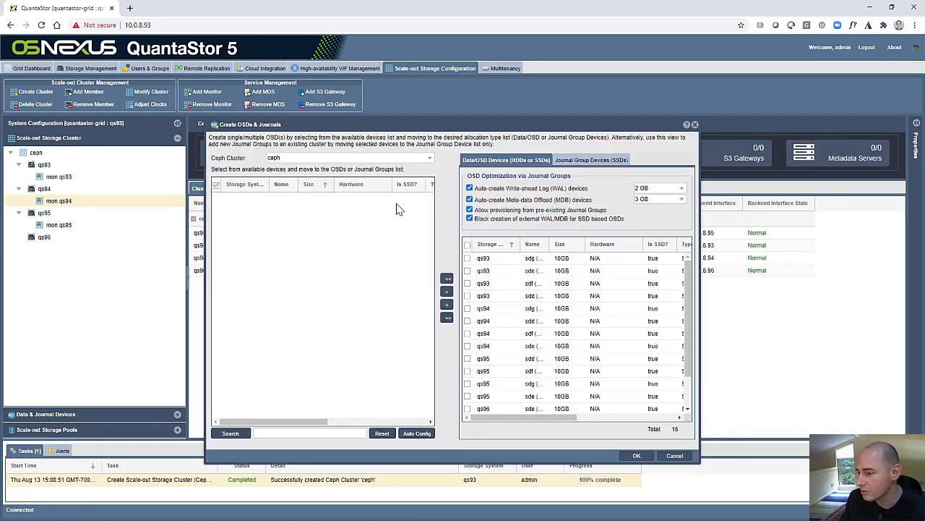
left_click(636, 454)
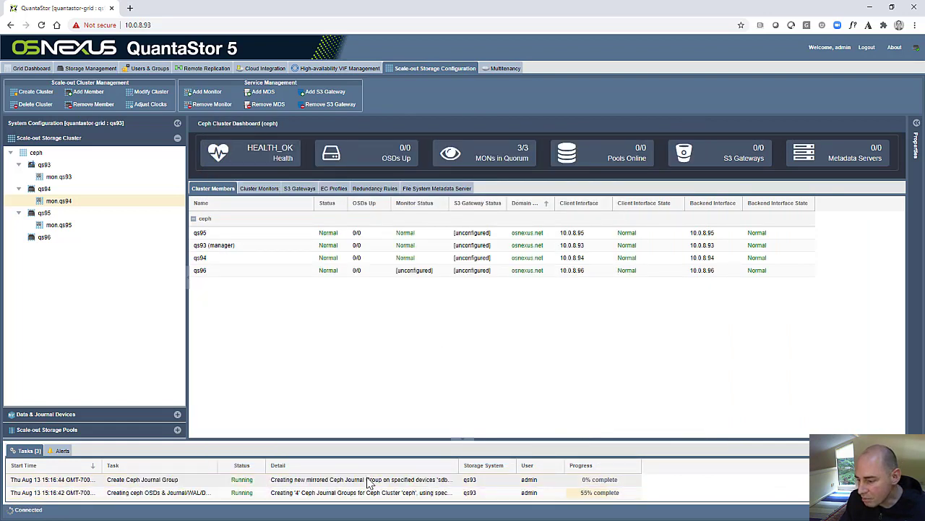
- Expand qs93, qs94, qs95 and qs96 in the data and journal devices tree to examine their journal groups
left_click(68, 414)
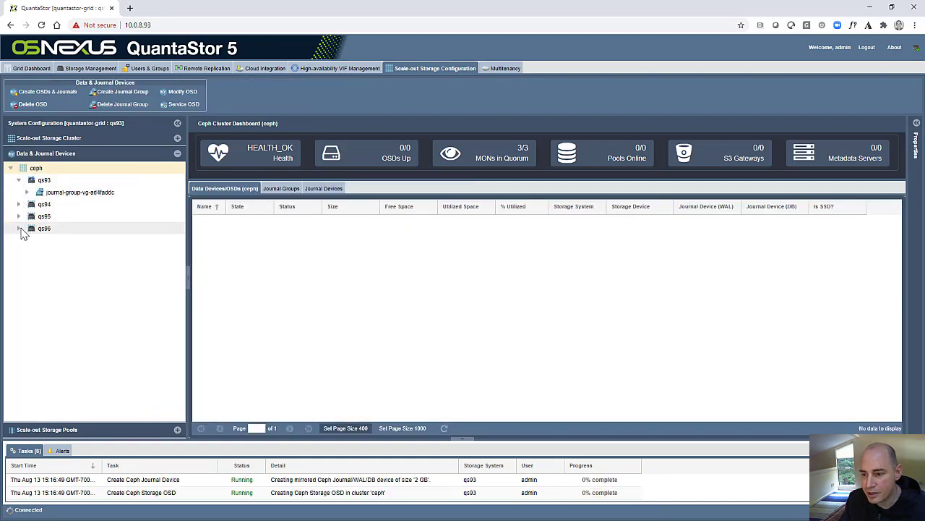
left_click(19, 227)
left_click(19, 215)
left_click(19, 204)
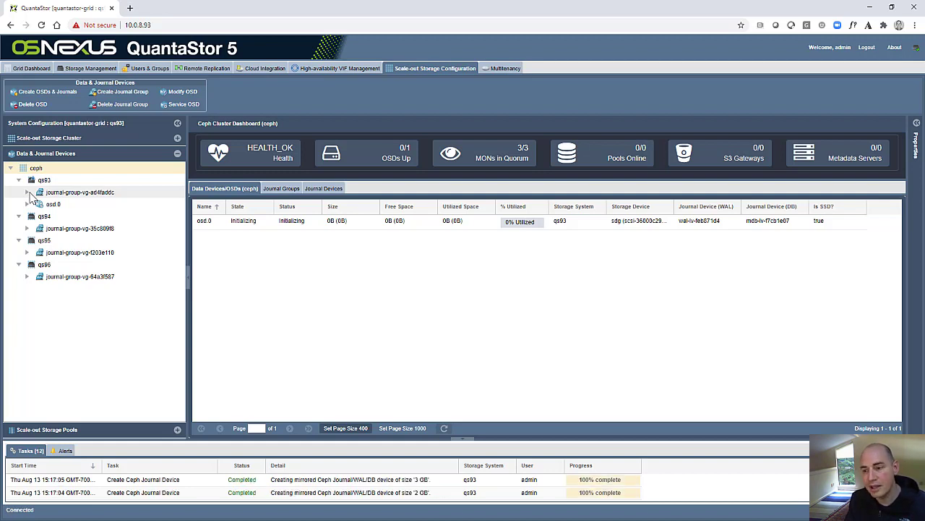
- Expand osd.0 and the journal group under qs93 and examine the physical disks and journal devices they use
left_click(27, 204)
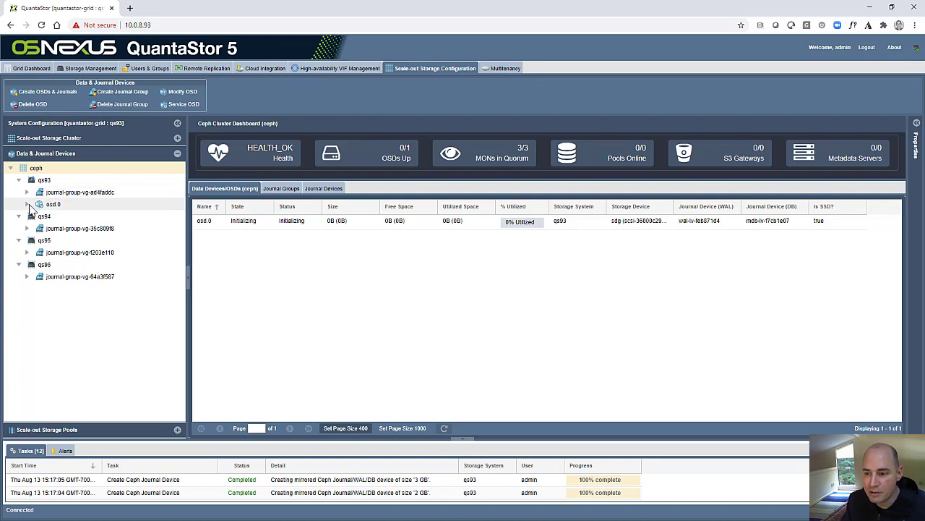
left_click(78, 240)
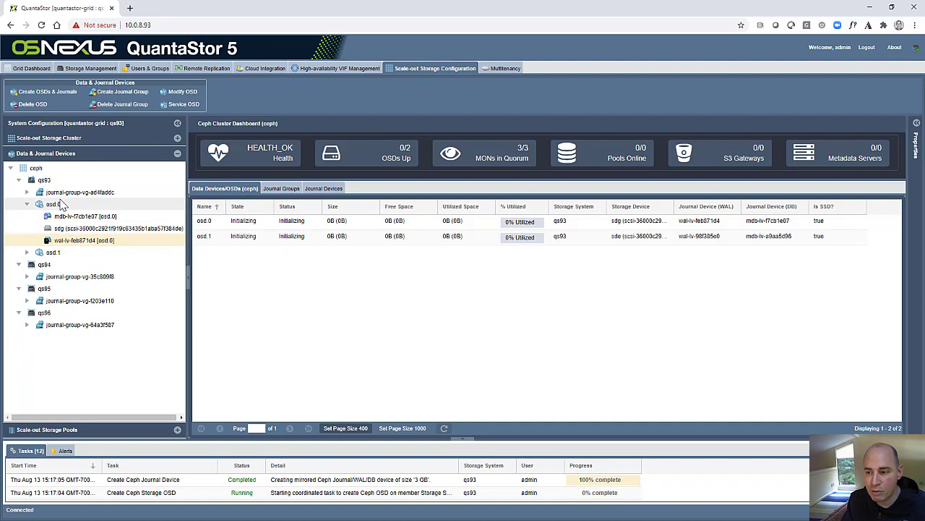
double_click(67, 193)
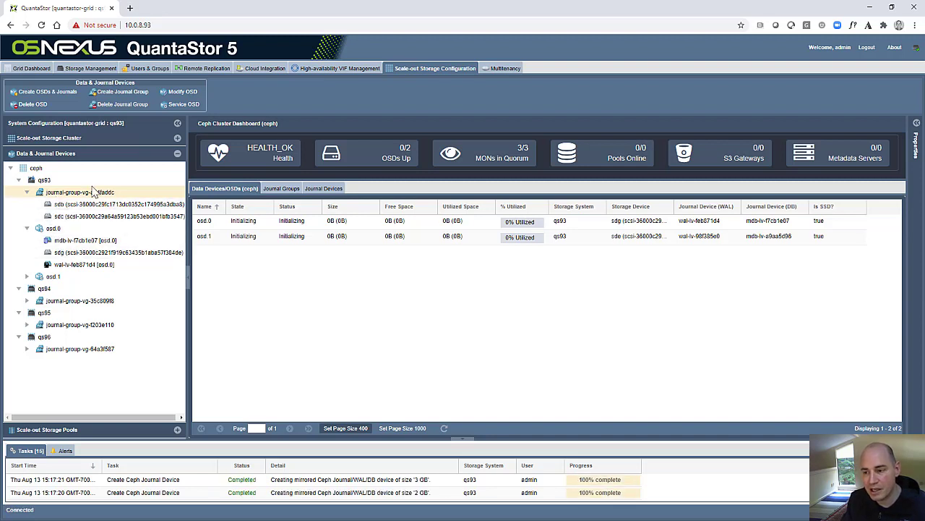
left_click(73, 219)
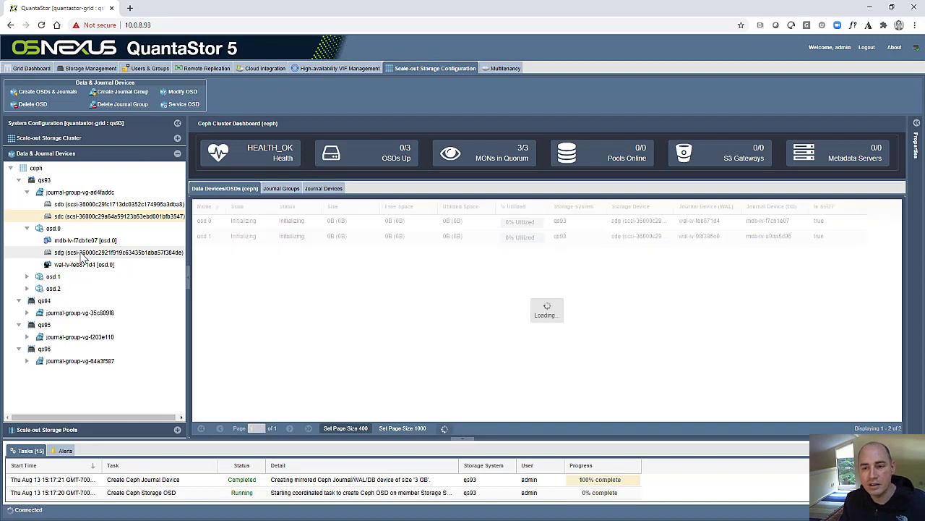
left_click(81, 241)
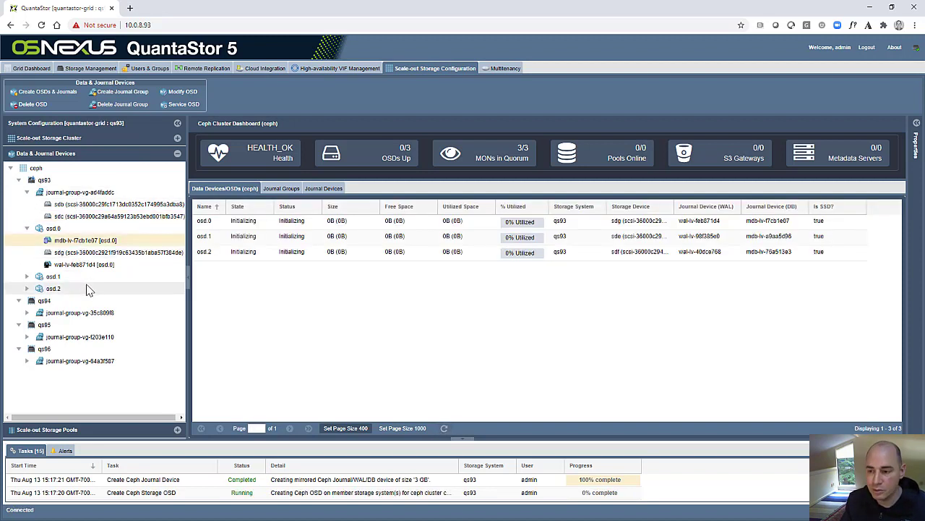
- Examine the journal and data devices of osd.1 and osd.2 under qs93, and collapse the expanded OSDs
left_click(53, 278)
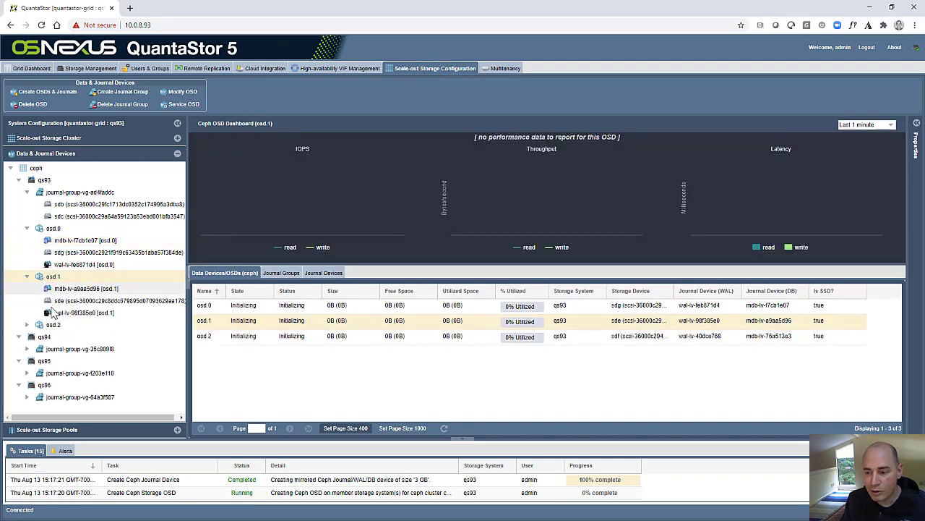
left_click(52, 325)
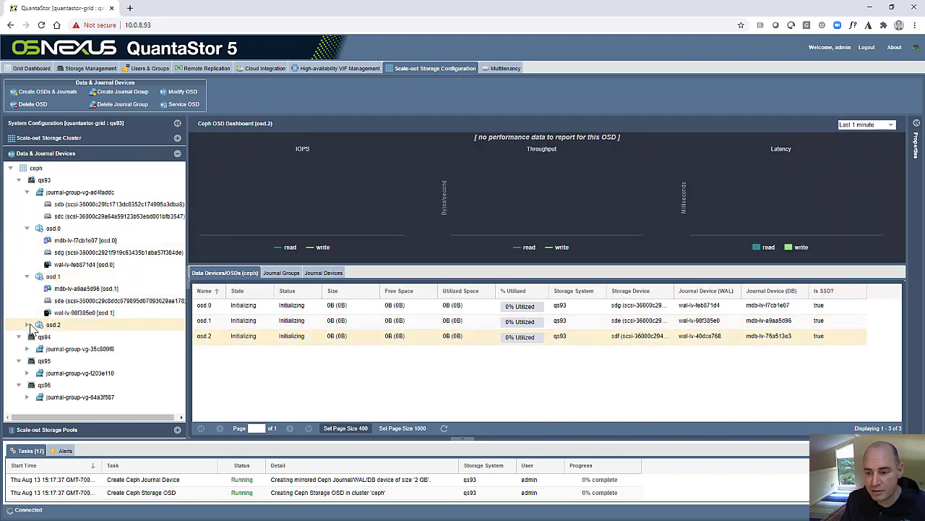
left_click(27, 325)
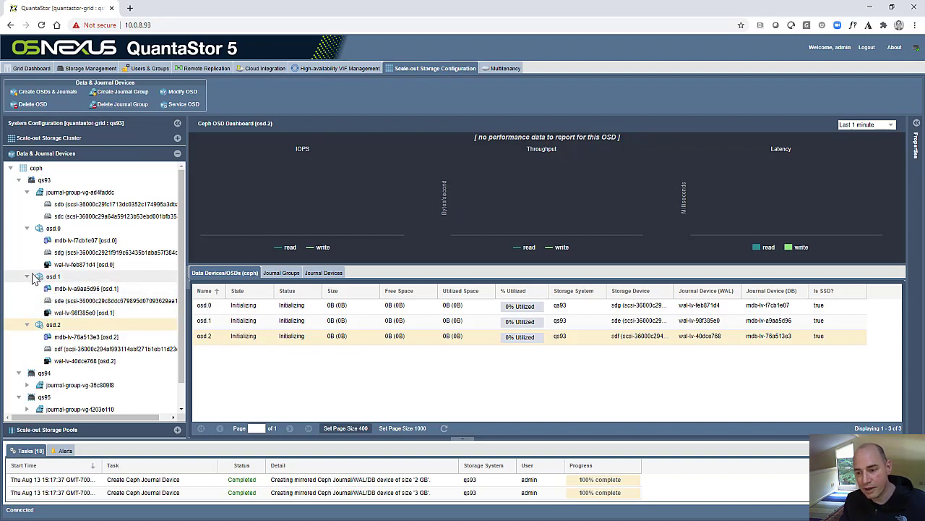
left_click(27, 276)
left_click(27, 288)
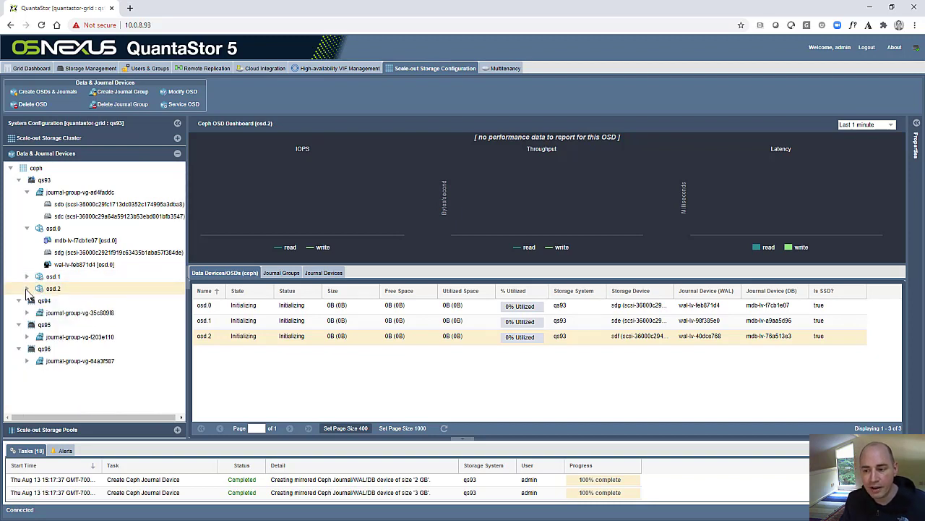
left_click(27, 229)
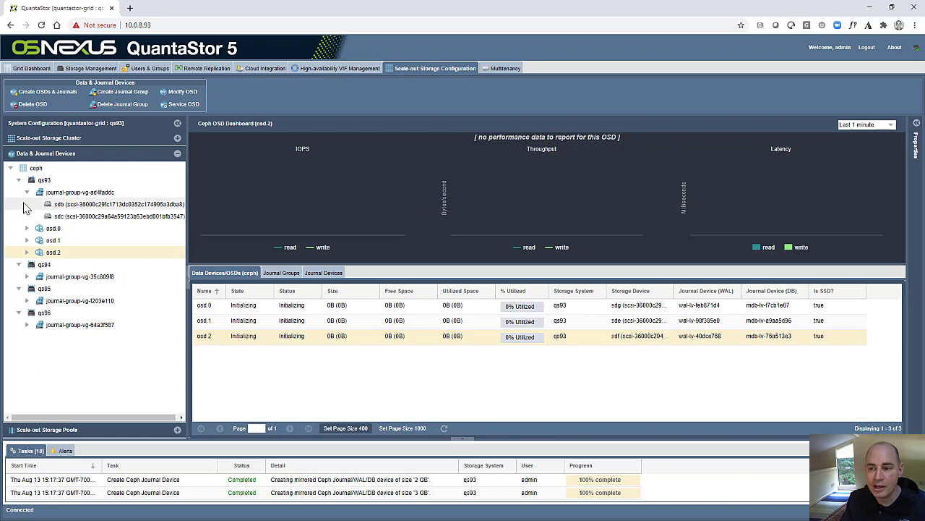
left_click(26, 192)
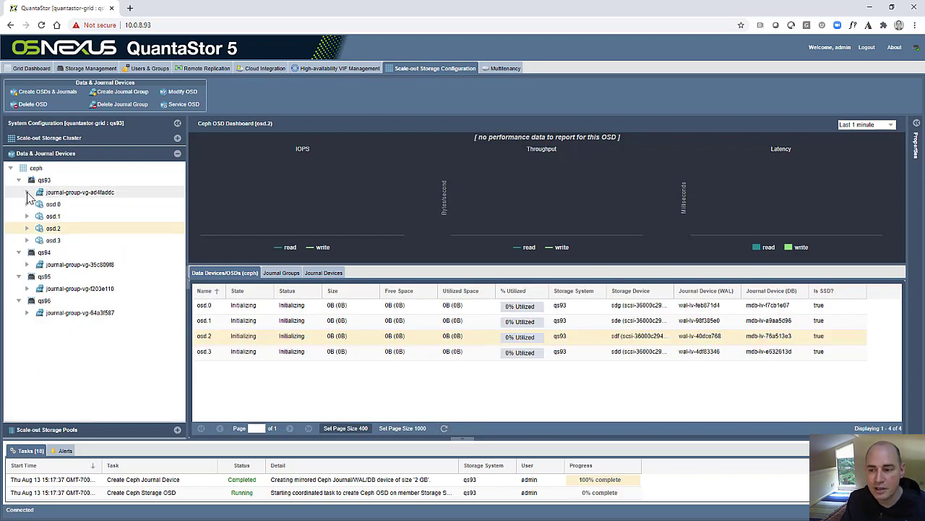
left_click(26, 192)
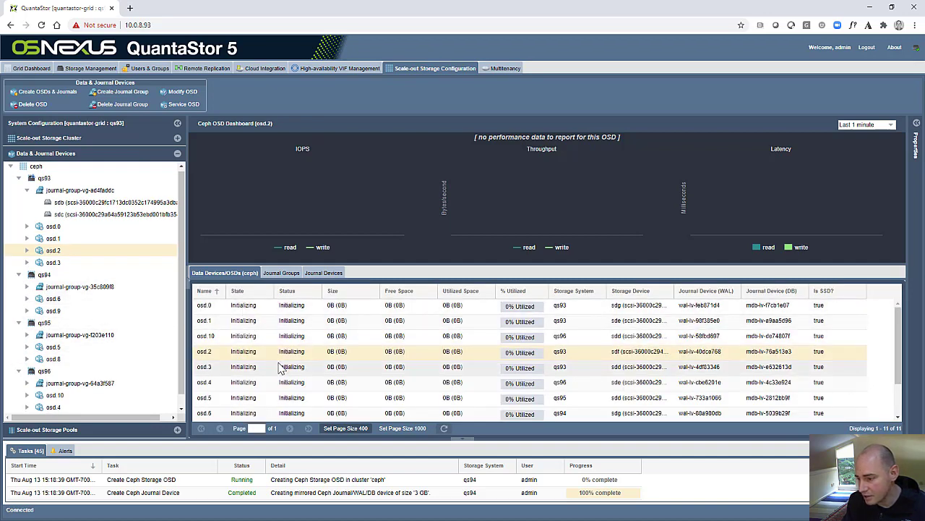
- Enlarge the ceph cluster's OSD list and review the state, status and size of every OSD
scroll(281, 372, "down", 1)
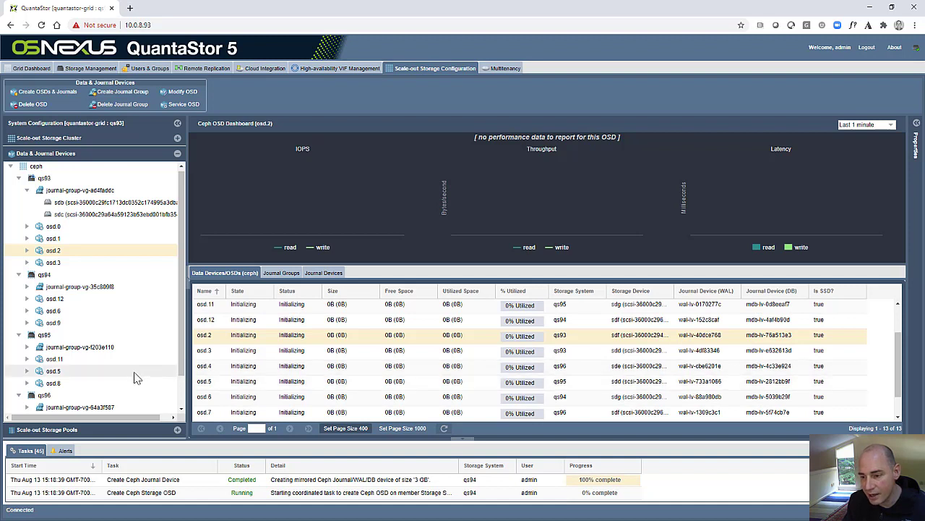
scroll(137, 377, "down", 2)
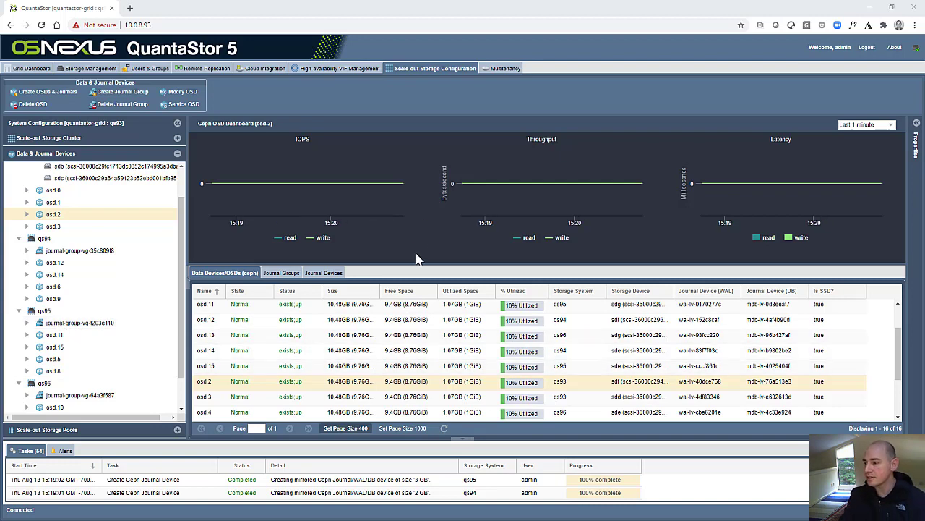
left_click_drag(416, 266, 417, 243)
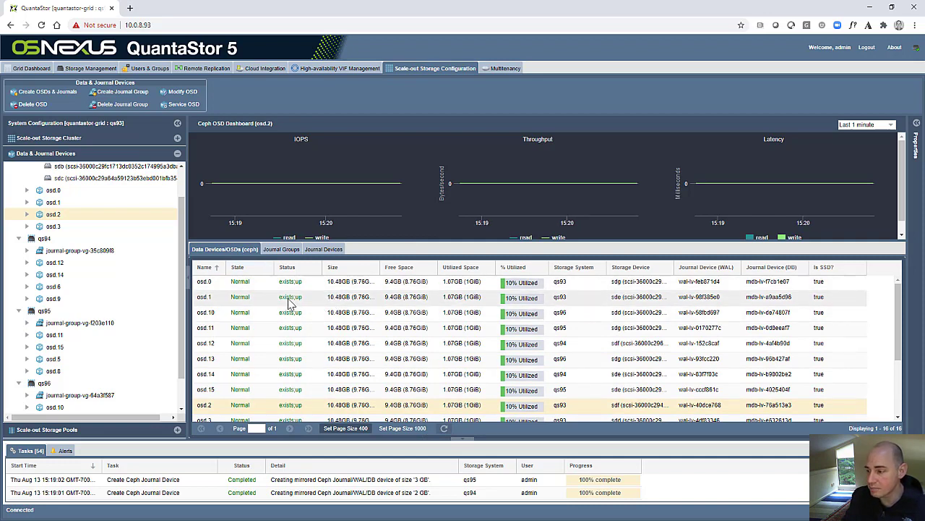
scroll(304, 347, "down", 3)
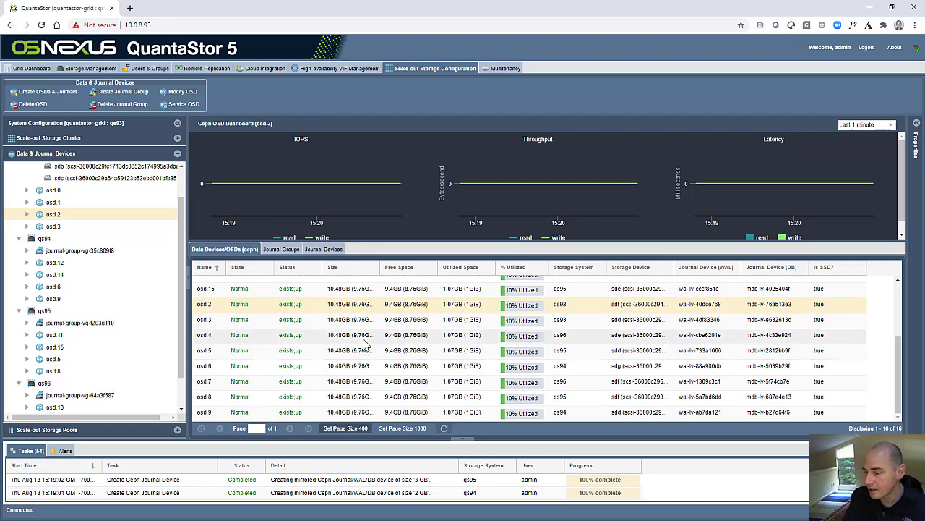
scroll(470, 356, "up", 3)
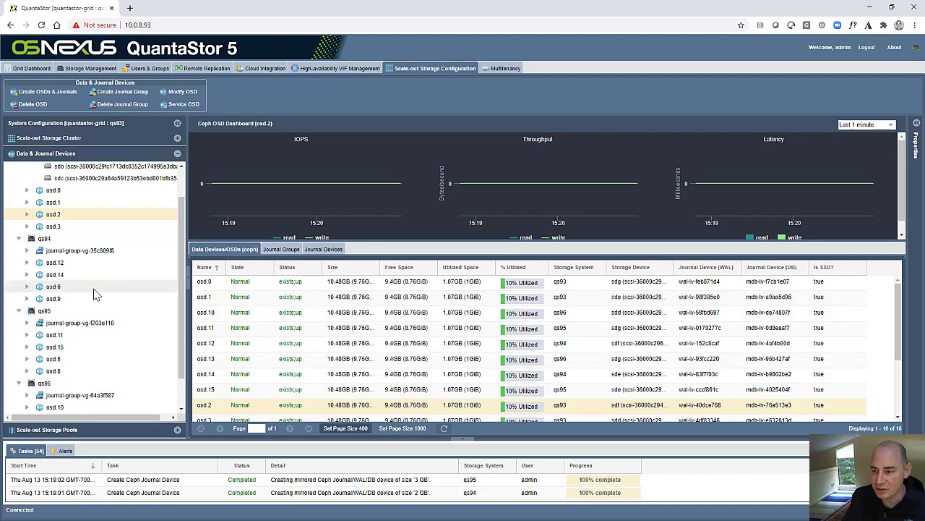
- Examine how the OSDs and journal groups are distributed across qs93 to qs96, including the devices behind osd.1
scroll(95, 295, "up", 2)
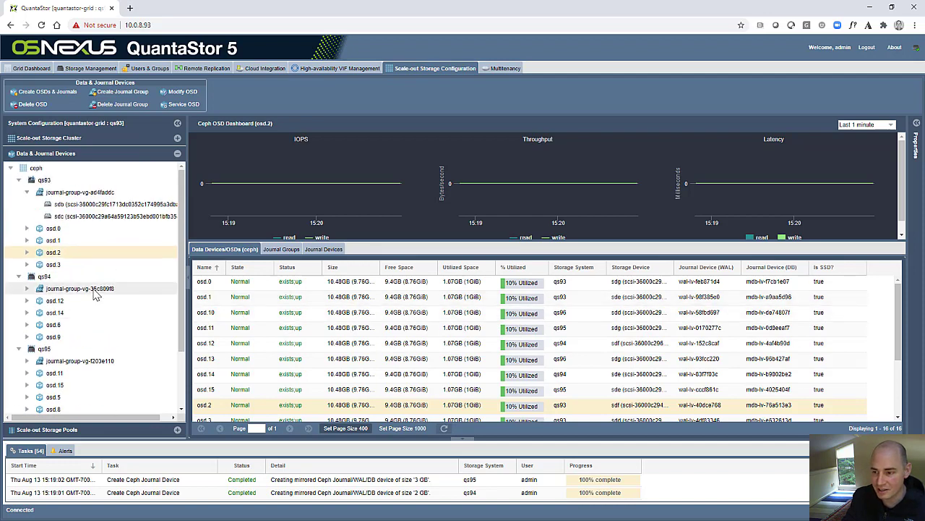
left_click(27, 191)
scroll(239, 316, "down", 2)
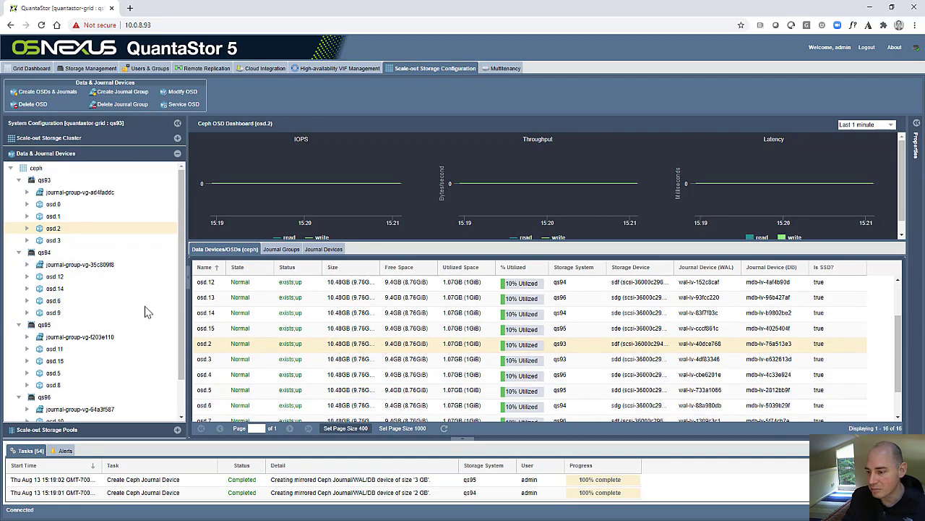
scroll(130, 311, "down", 1)
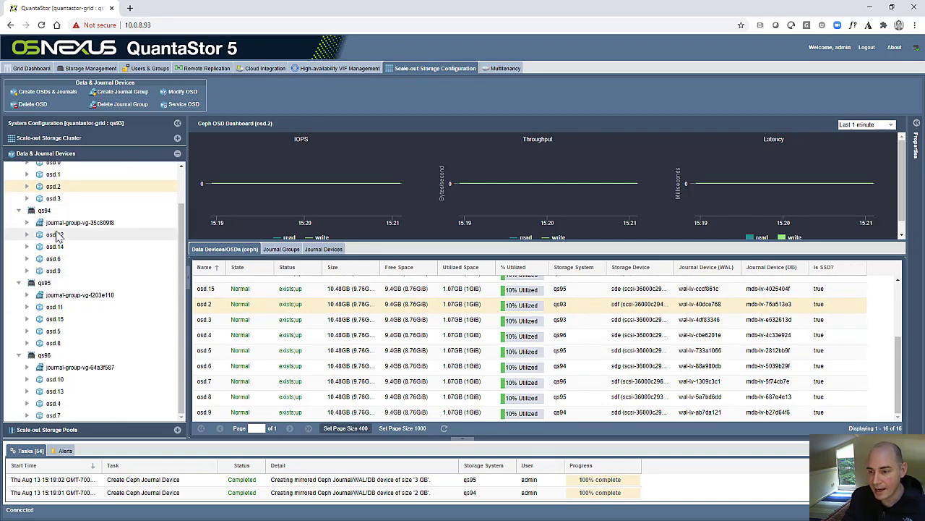
scroll(51, 235, "up", 1)
left_click(27, 216)
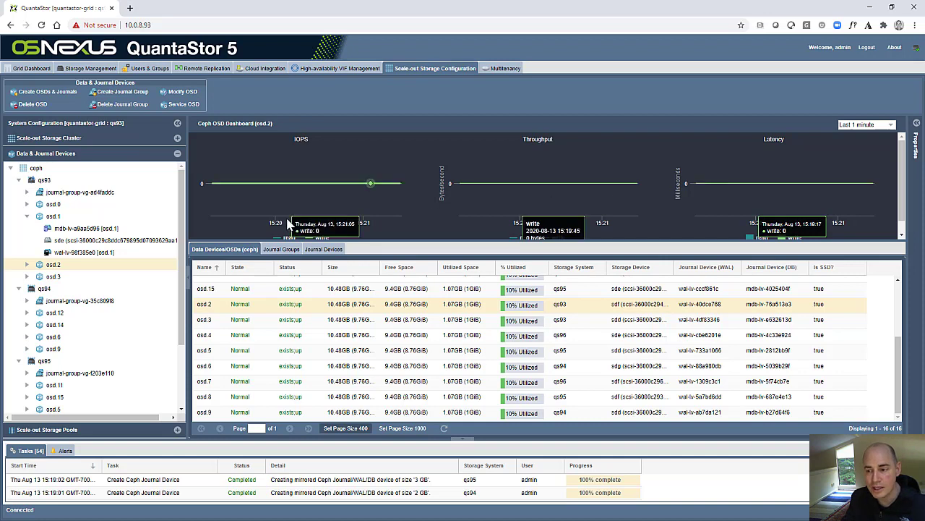
left_click(65, 206)
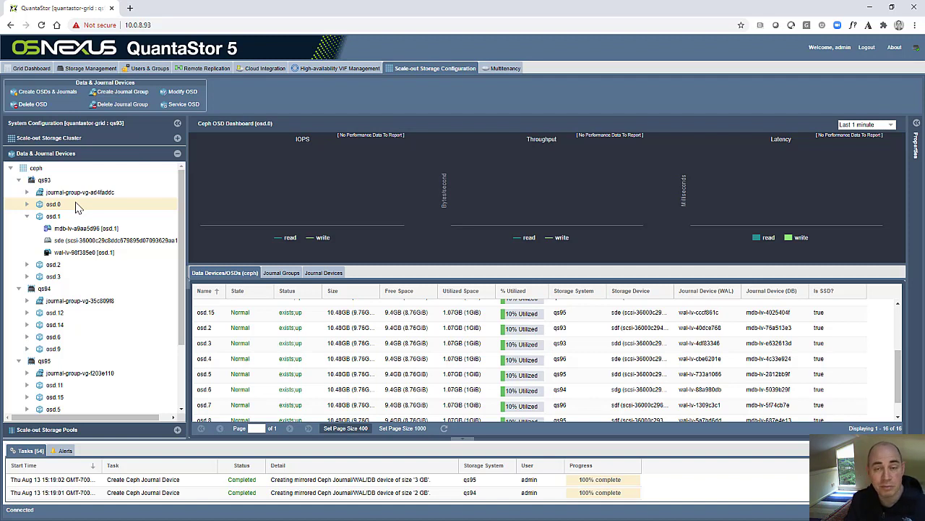
left_click(27, 216)
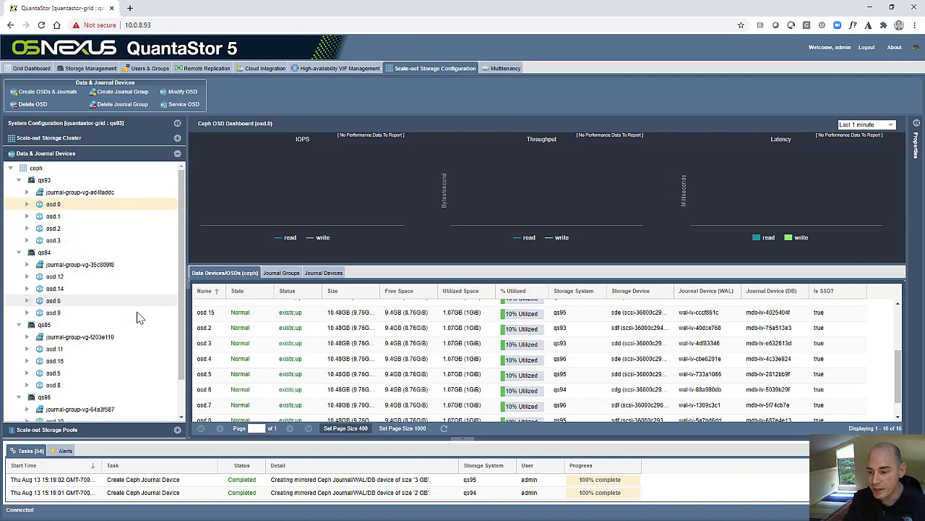
scroll(133, 318, "down", 1)
scroll(132, 320, "up", 1)
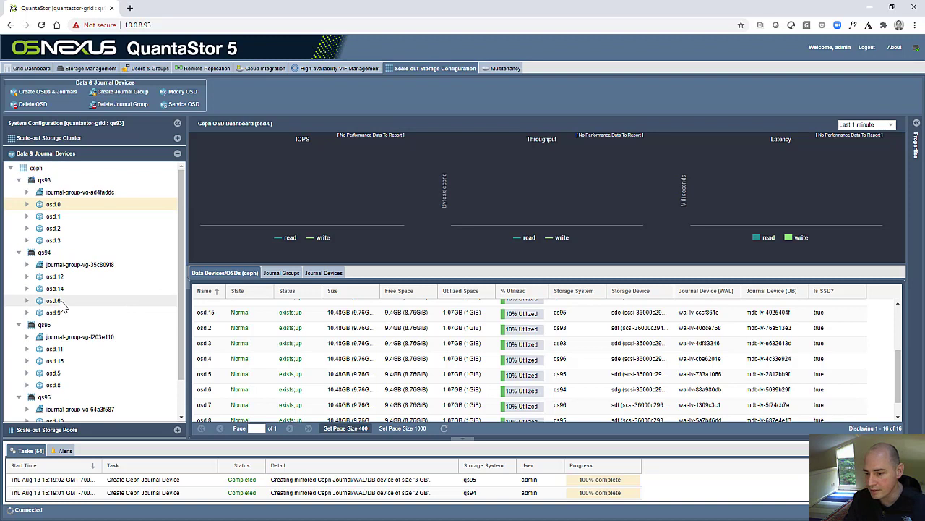
scroll(85, 283, "down", 3)
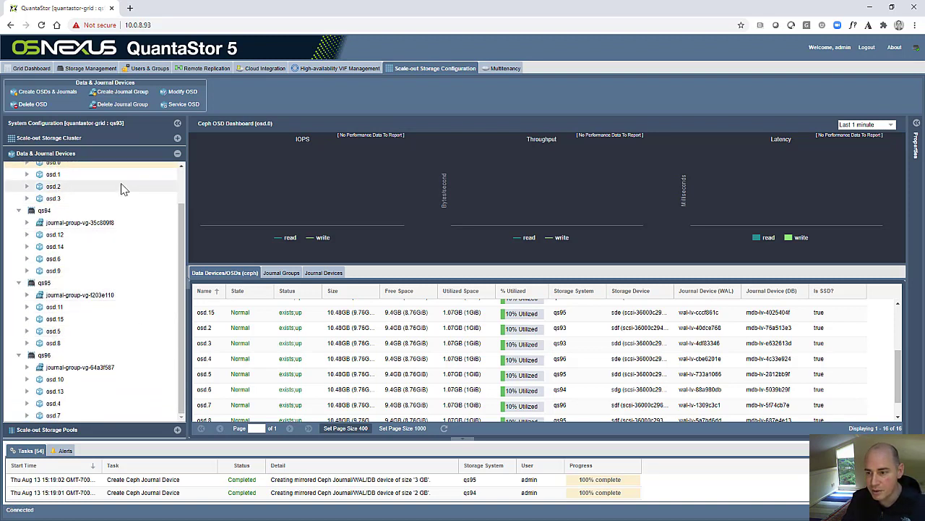
- Start creating a NAS/CephFS storage pool and add the required metadata server (MDS) to the ceph cluster on member qs96
left_click(81, 430)
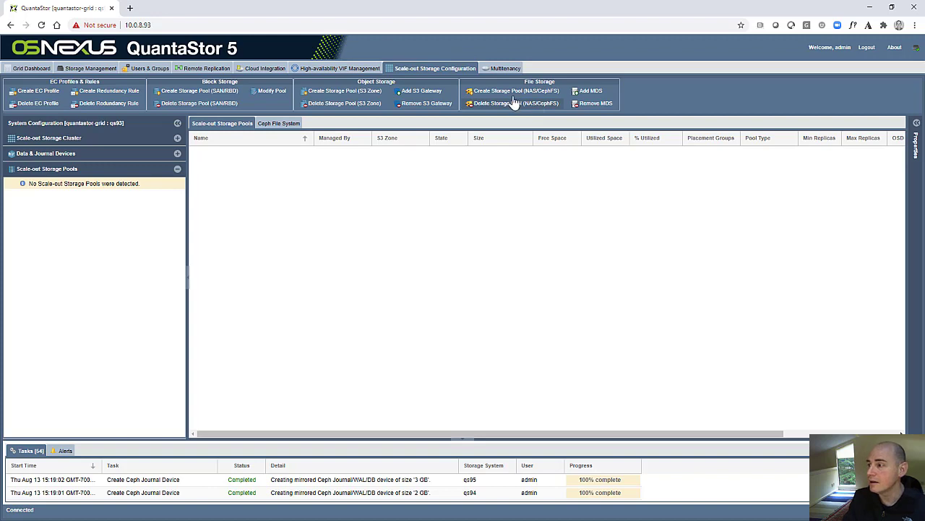
left_click(483, 95)
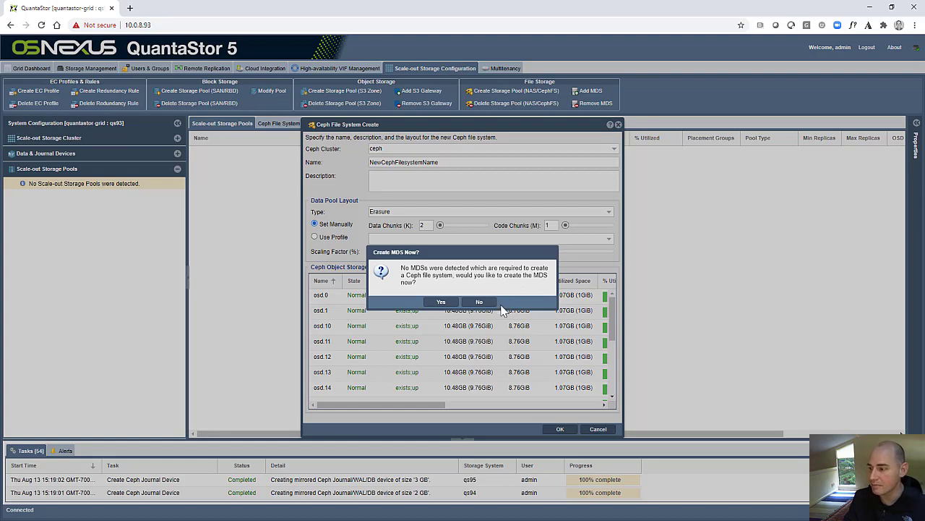
left_click(448, 306)
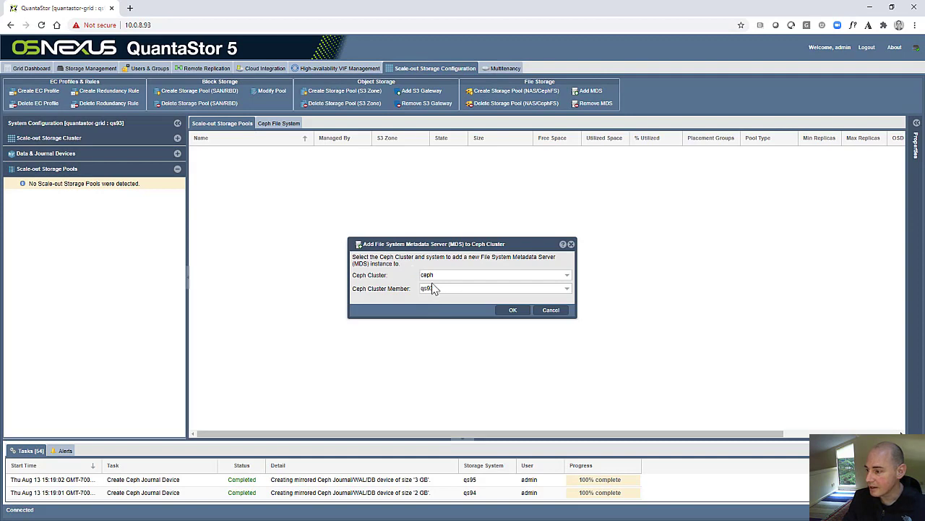
left_click(438, 288)
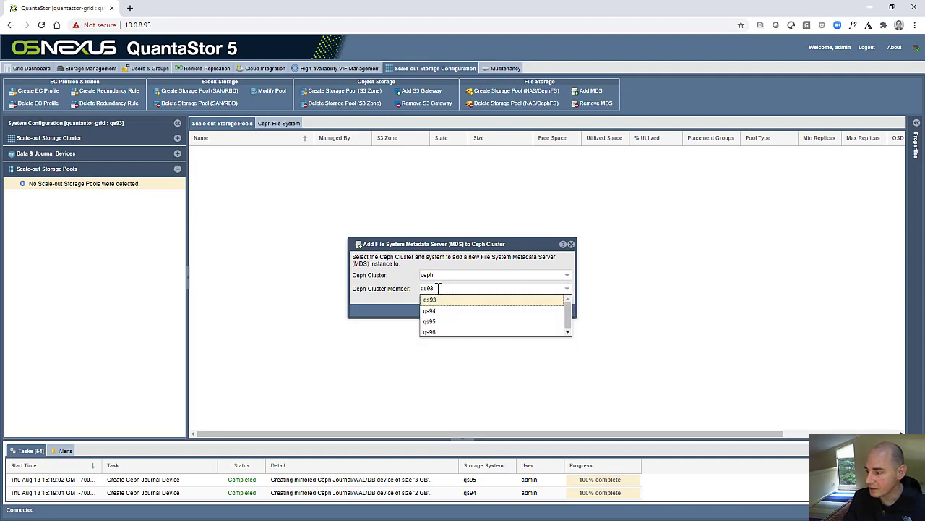
left_click(447, 331)
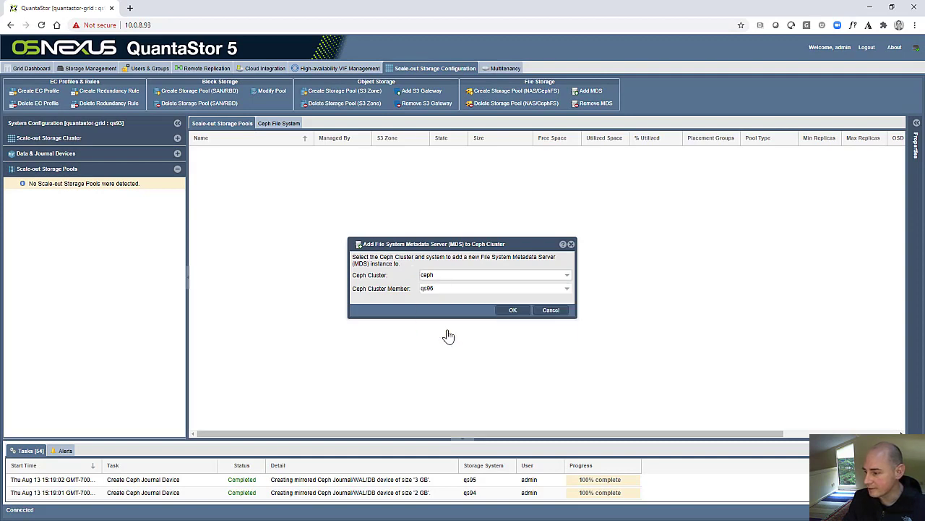
left_click(514, 316)
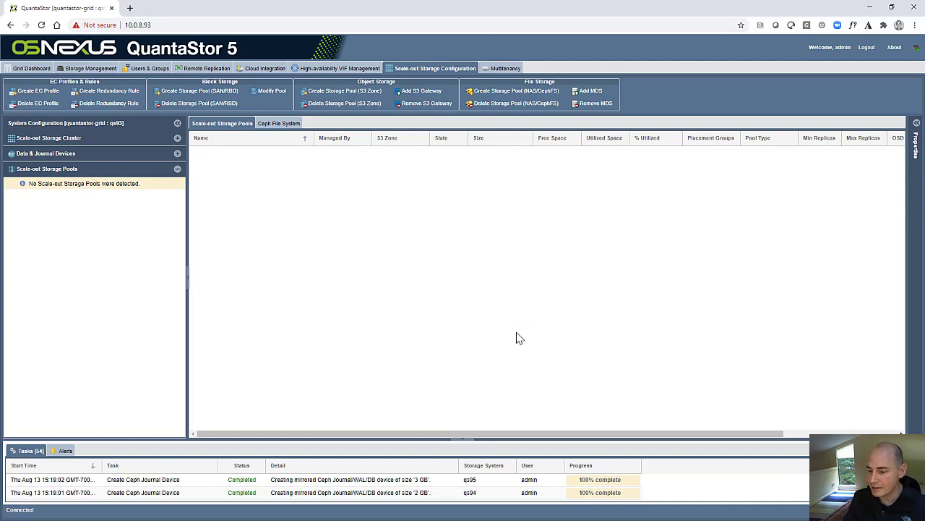
- Check the progress of the metadata server task and the MDS entry for qs96 in the scale-out storage cluster
left_click(318, 479)
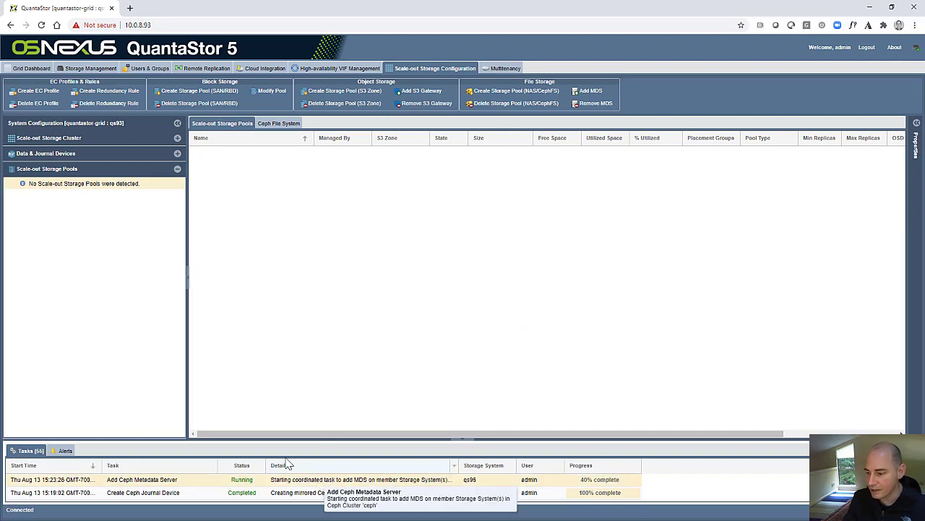
left_click(178, 139)
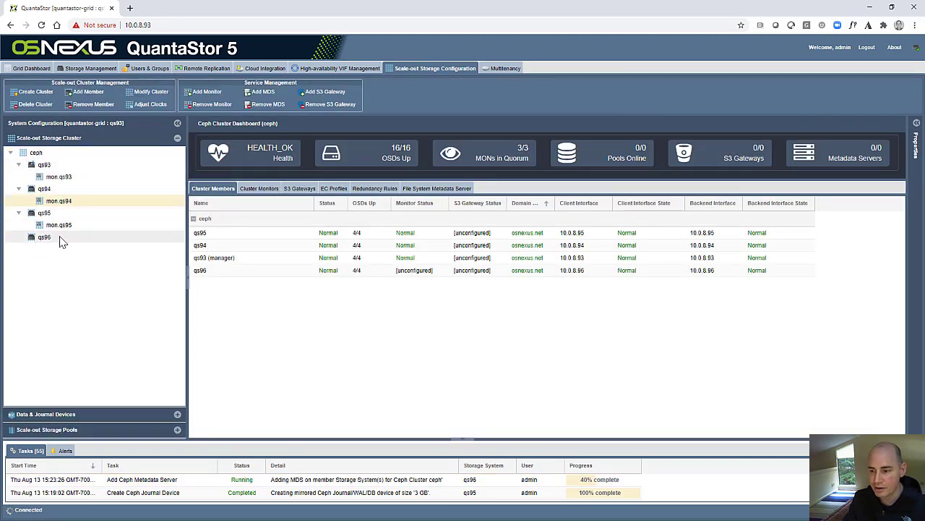
left_click(46, 241)
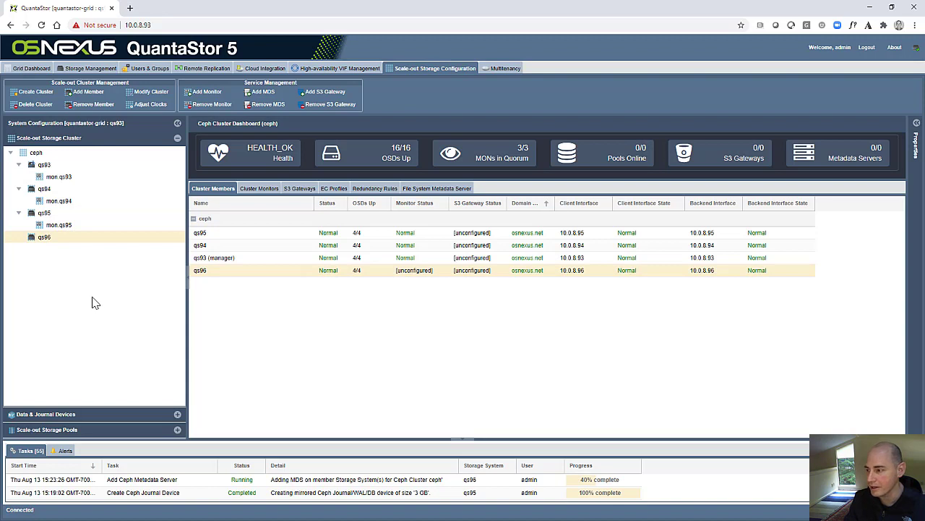
left_click(418, 188)
left_click(217, 234)
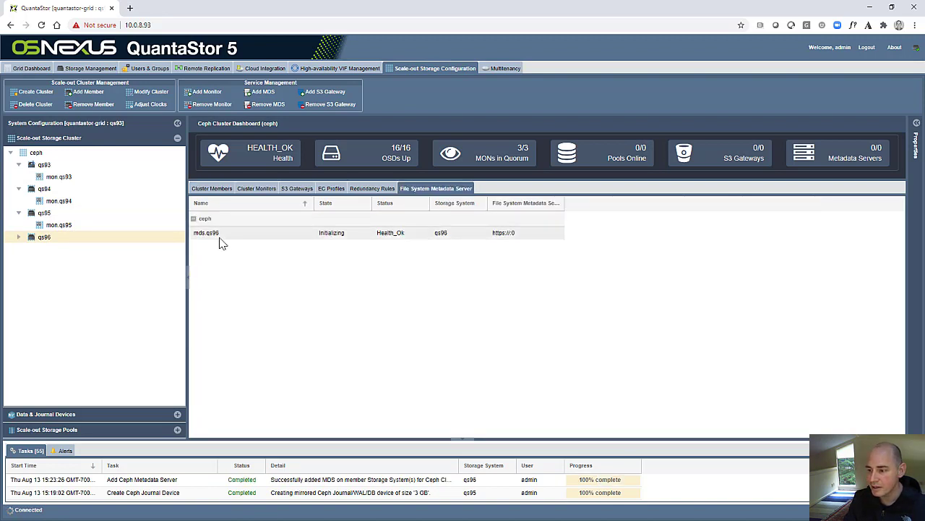
- Add a second file system metadata server (MDS) to the ceph cluster on member qs95
left_click(18, 237)
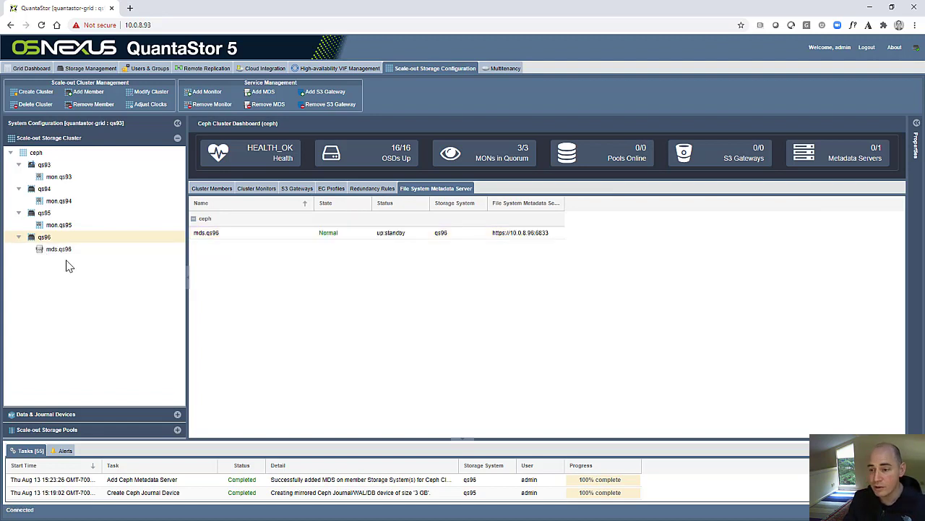
left_click(263, 93)
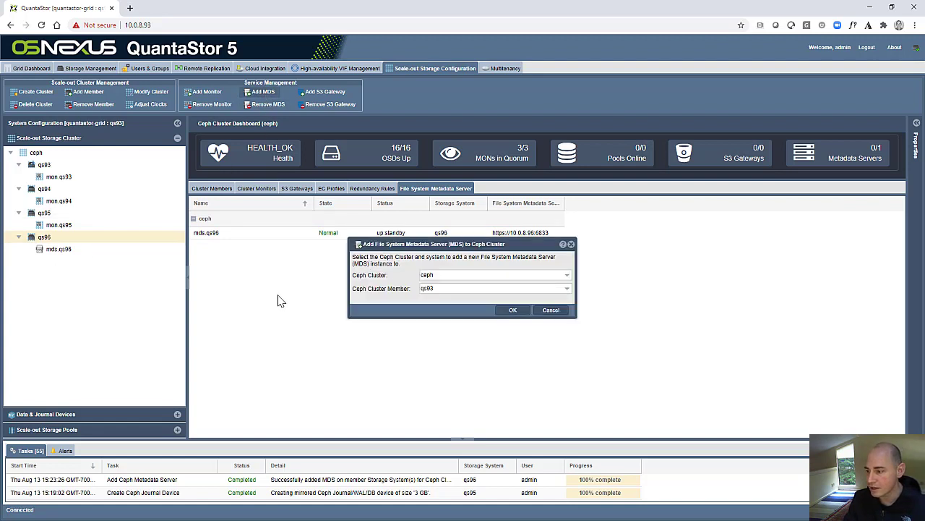
left_click(432, 288)
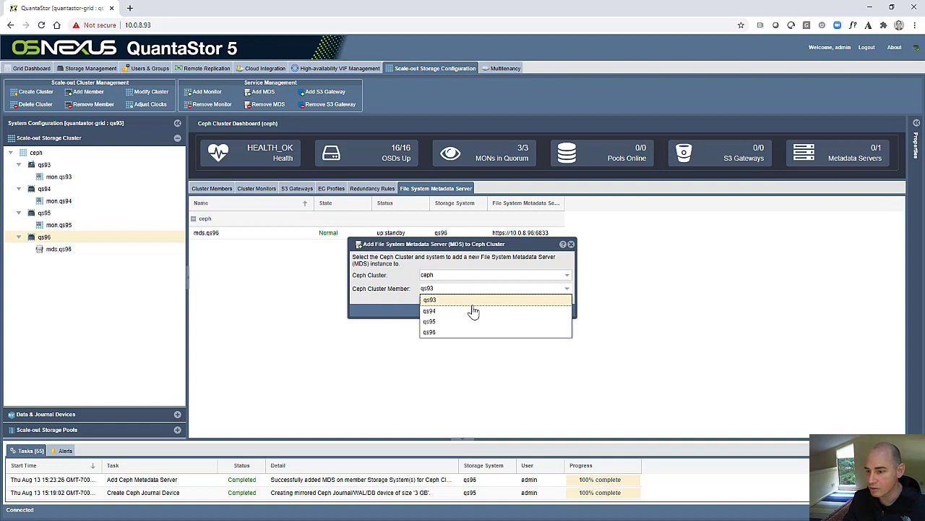
left_click(471, 321)
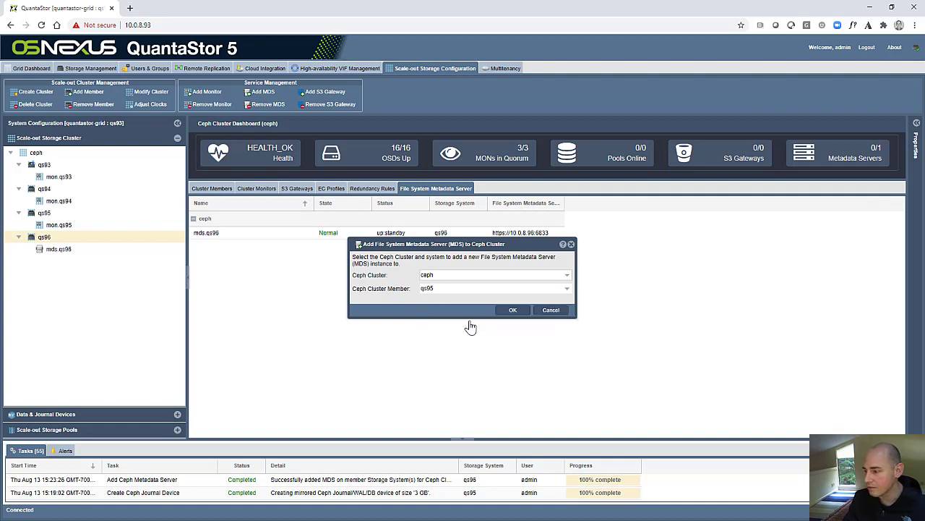
left_click(510, 311)
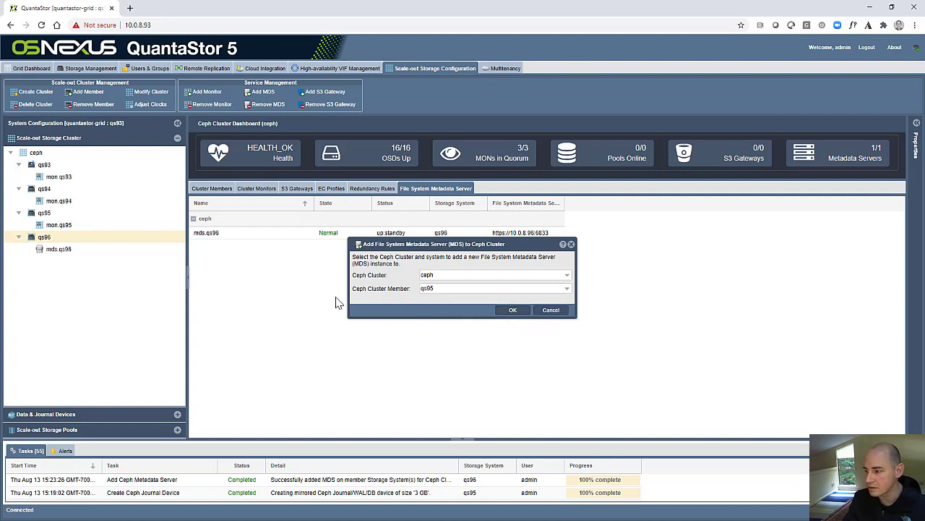
- Check the state and status of the metadata servers mds.qs95 and mds.qs96, sorting the list by state
left_click(49, 213)
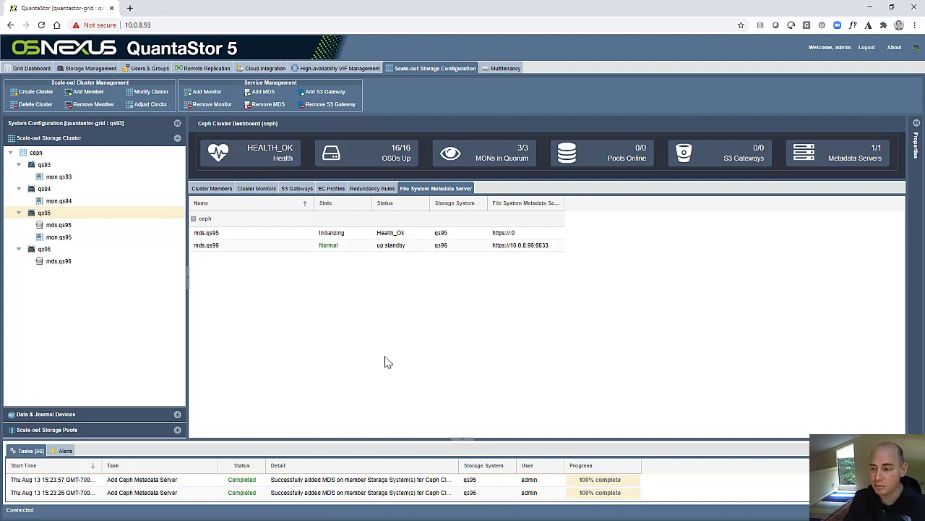
left_click(66, 225)
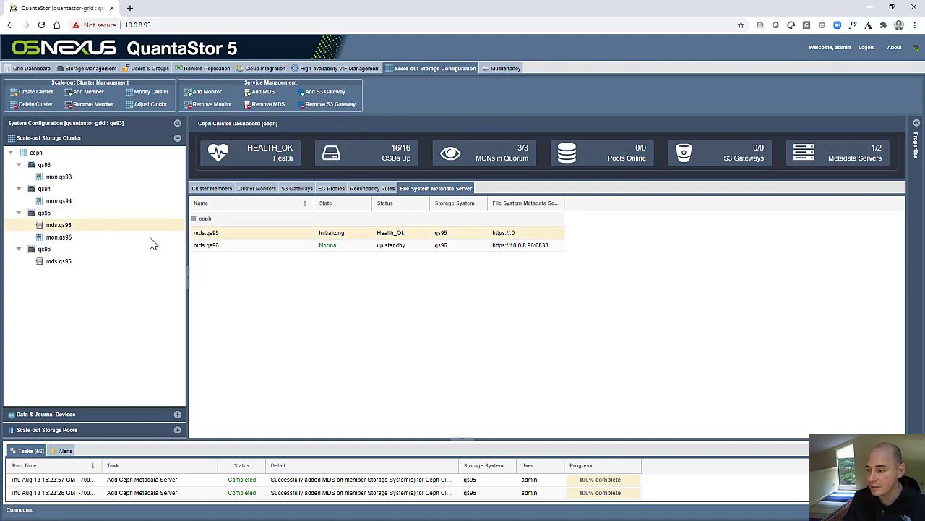
left_click(340, 203)
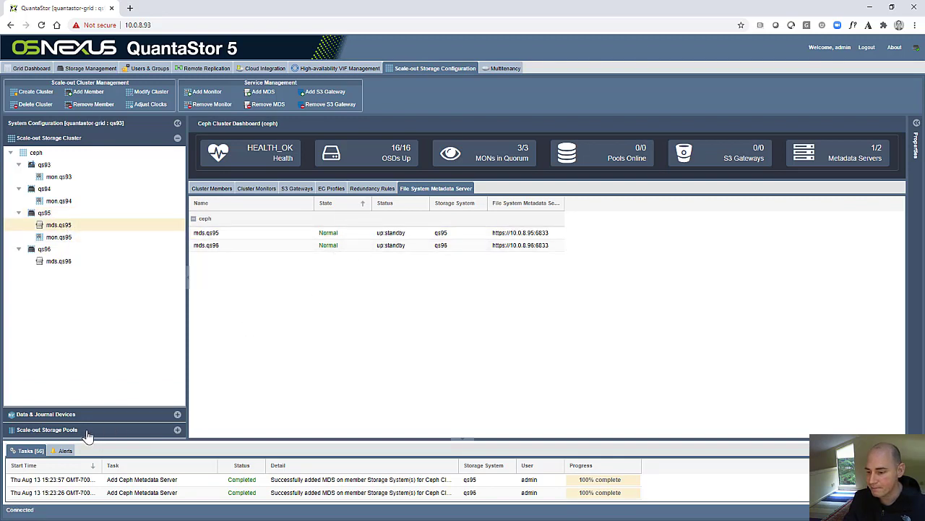
- Start a new NAS/CephFS scale-out storage pool named pool1 on the ceph cluster with the Erasure data pool layout
left_click(85, 434)
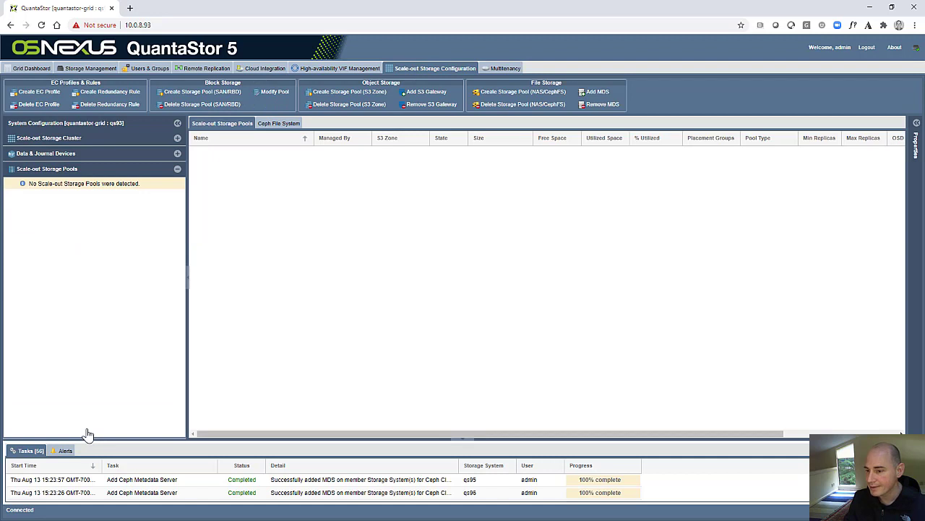
left_click(515, 91)
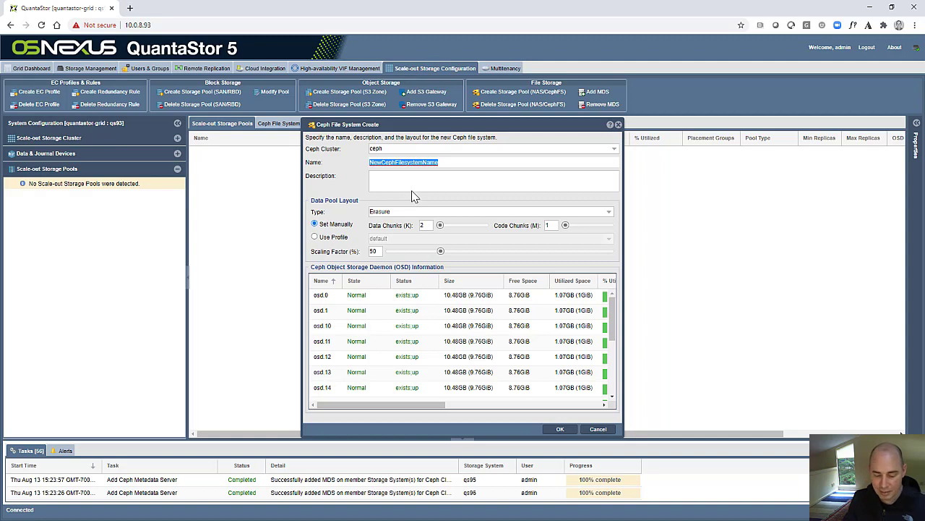
type("pool1")
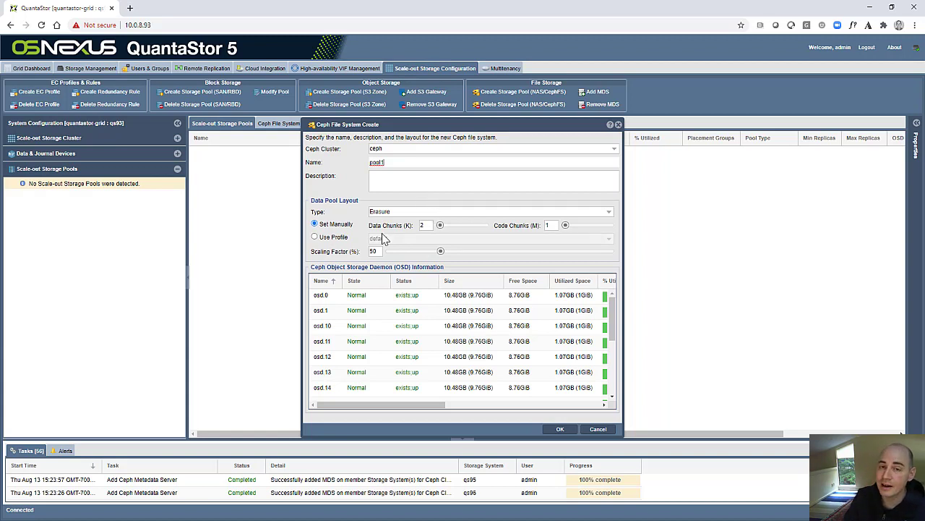
left_click(391, 211)
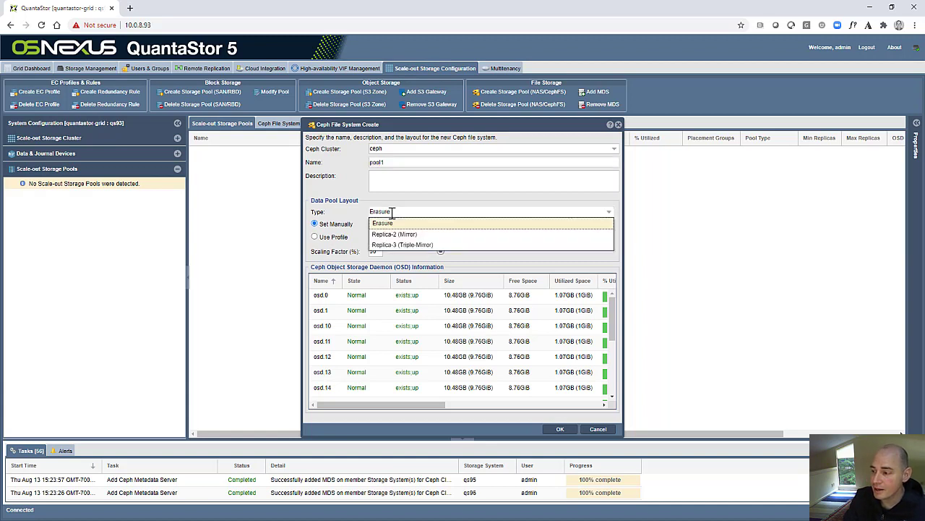
left_click(391, 211)
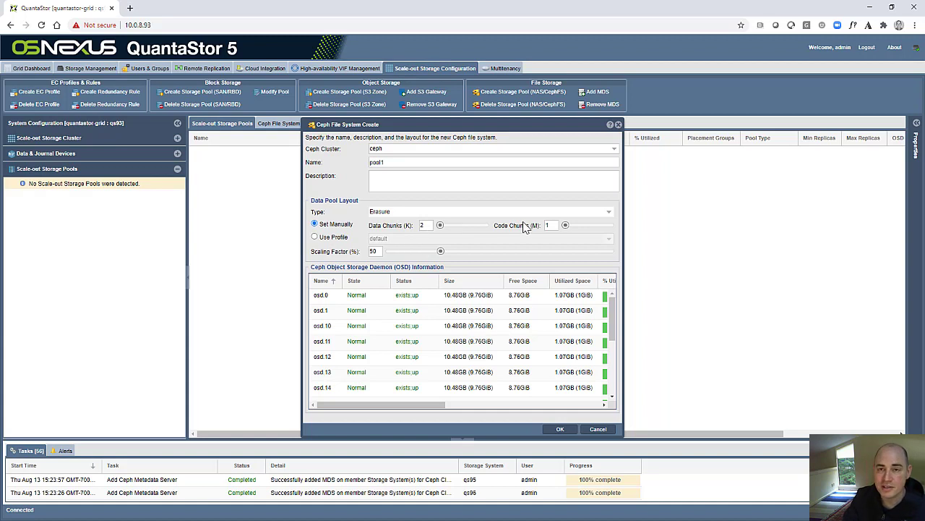
- Create pool1 with 2 data chunks (K), 1 code chunk (M) and a scaling factor of 100%
left_click_drag(440, 225, 442, 229)
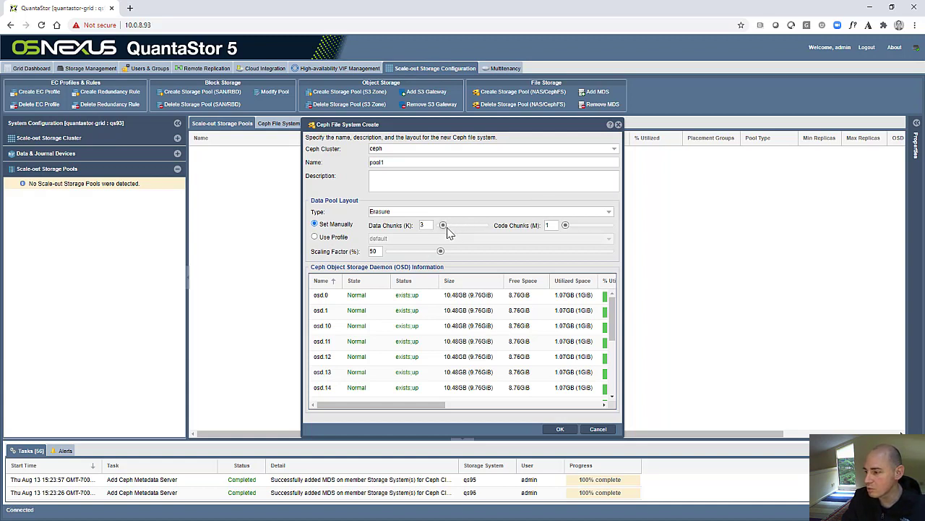
left_click_drag(443, 225, 439, 225)
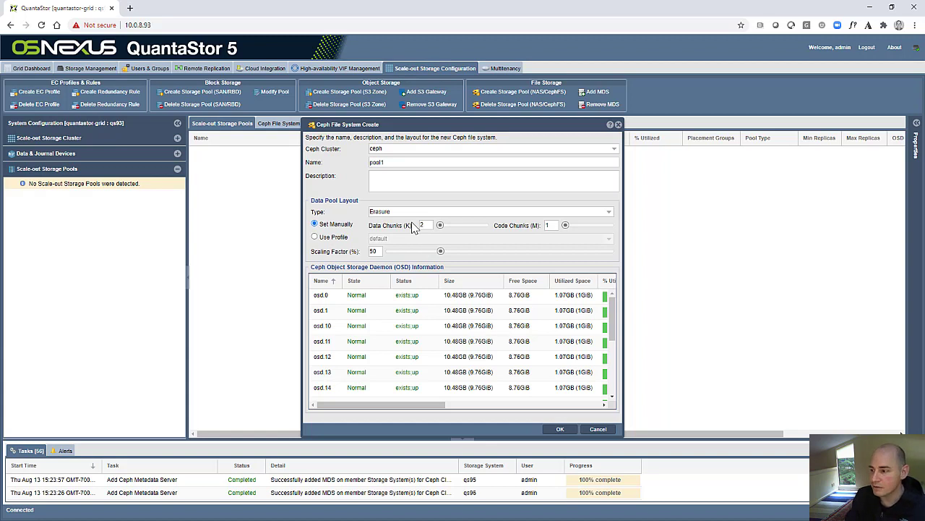
double_click(377, 251)
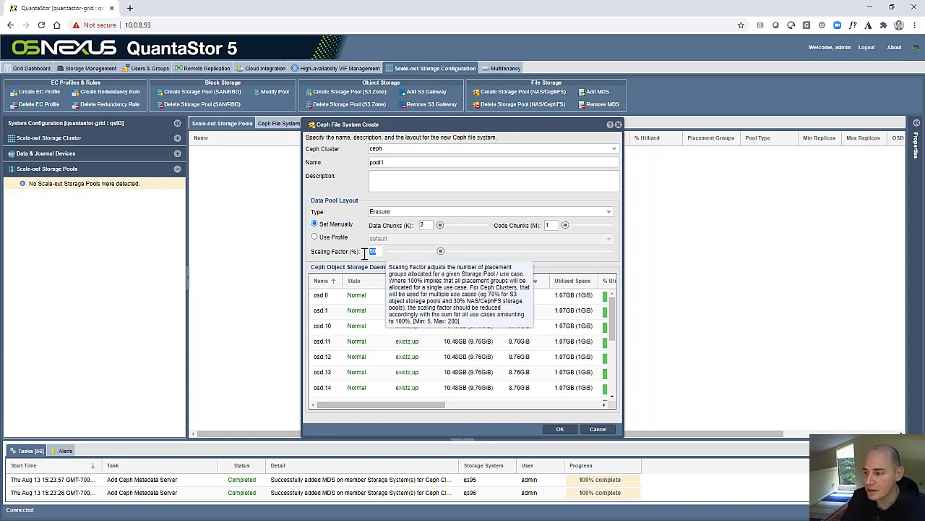
type("100")
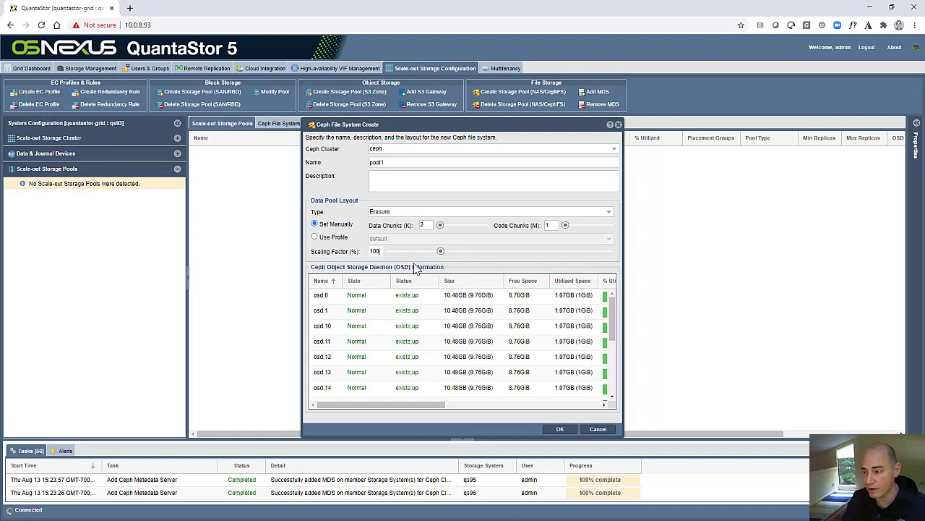
left_click(561, 429)
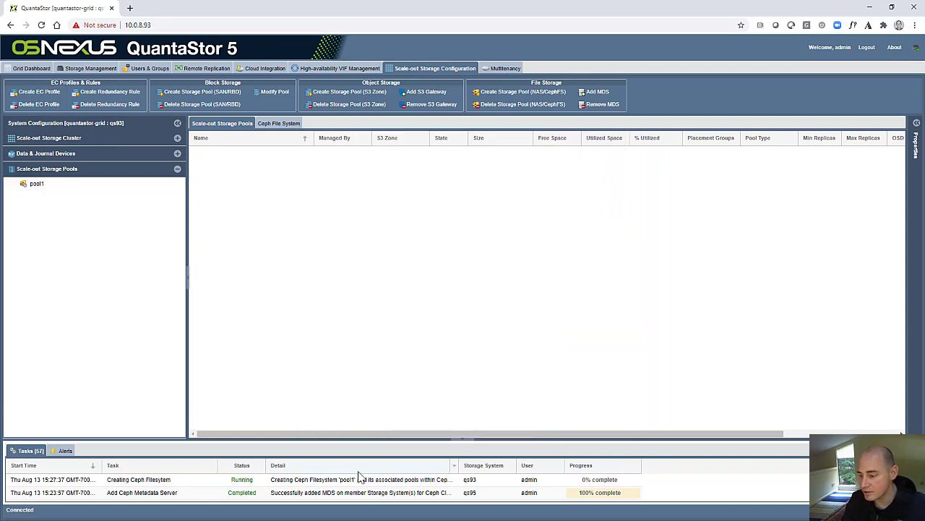
- Follow the Ceph file system creation task and examine the data and metadata pools that belong to pool1
left_click(358, 479)
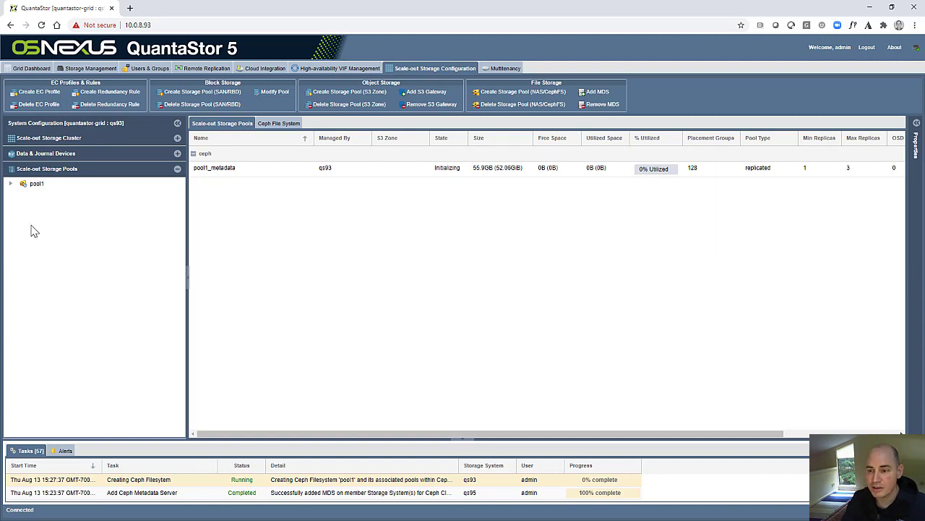
left_click(11, 184)
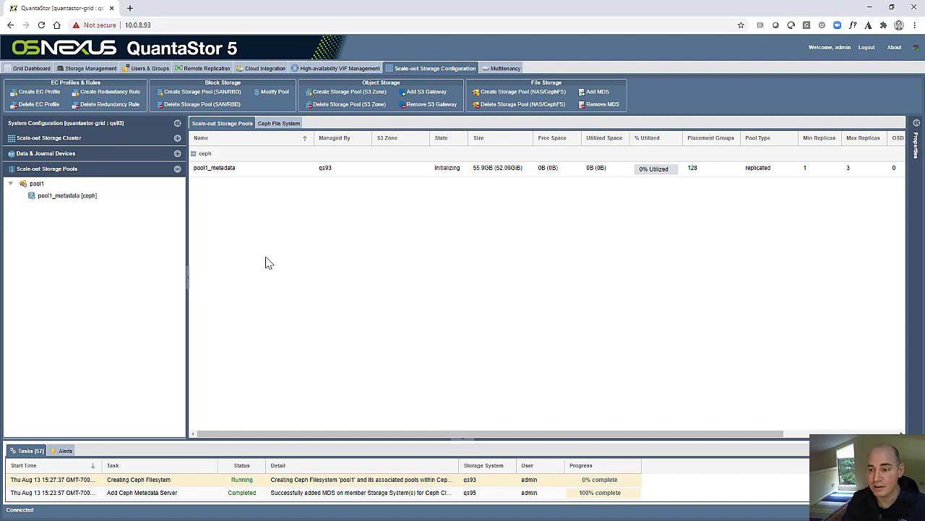
left_click(227, 169)
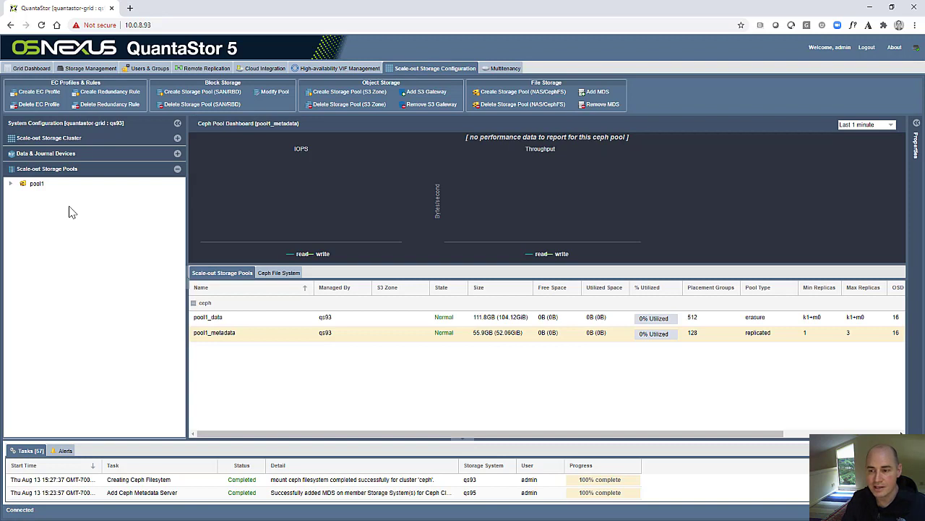
left_click(11, 185)
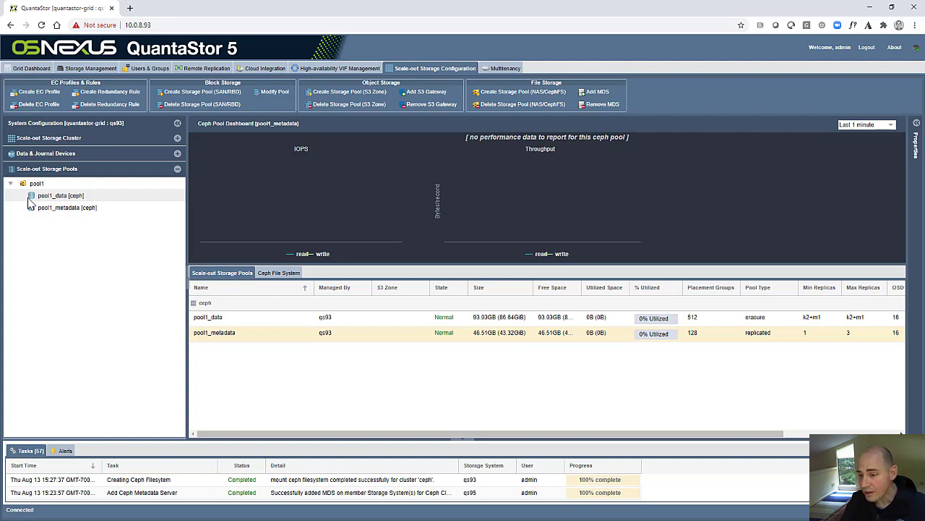
left_click(36, 185)
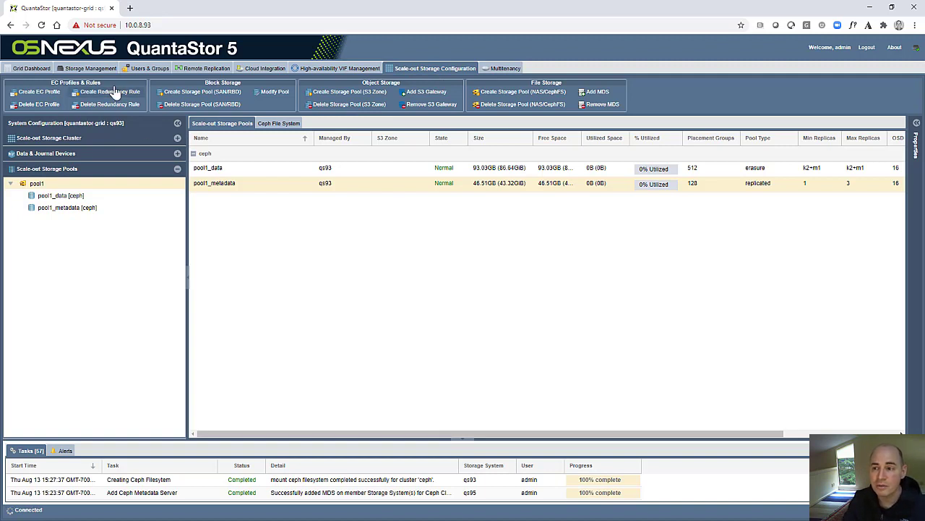
- Look up pool1 among the storage pools in Storage Management and inspect its member systems and the OSDs under qs93
left_click(92, 68)
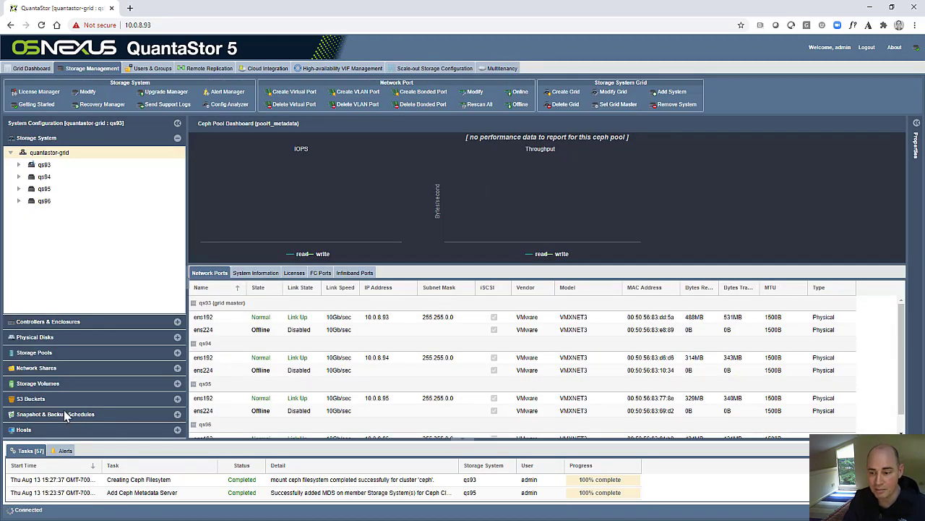
left_click(65, 356)
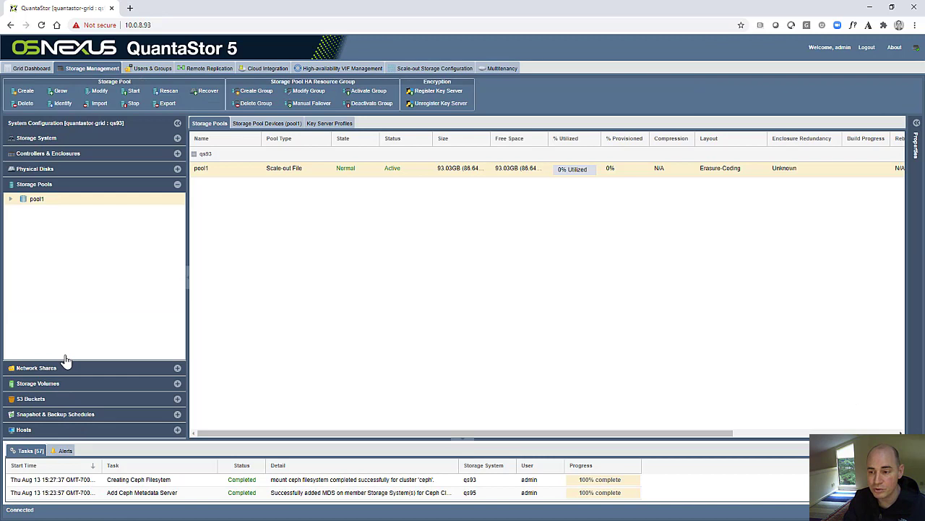
left_click(38, 200)
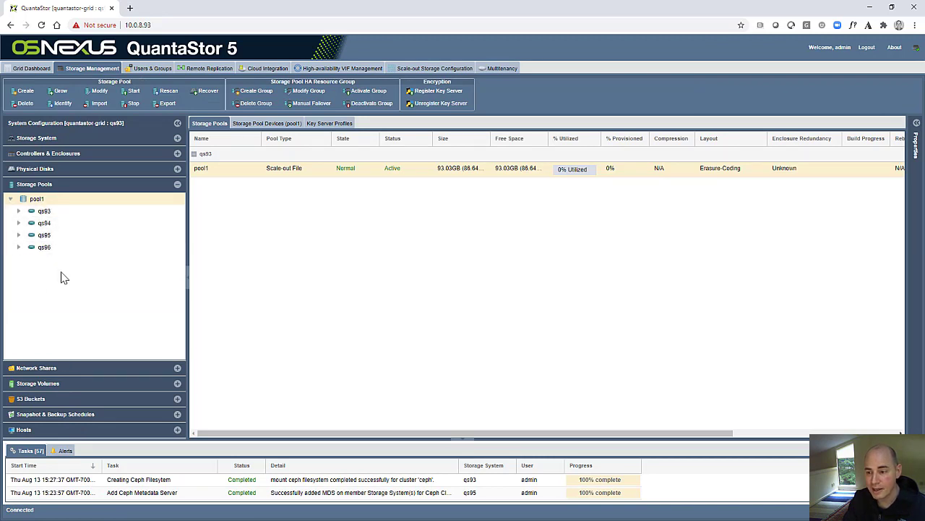
double_click(42, 211)
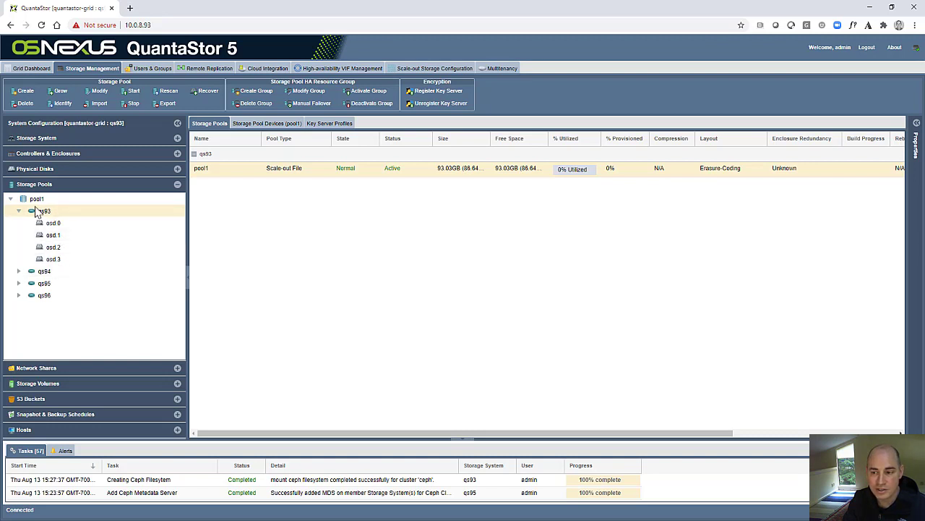
- Review the type, state and status of all storage pool devices in pool1, and collapse the pool's tree
left_click(246, 123)
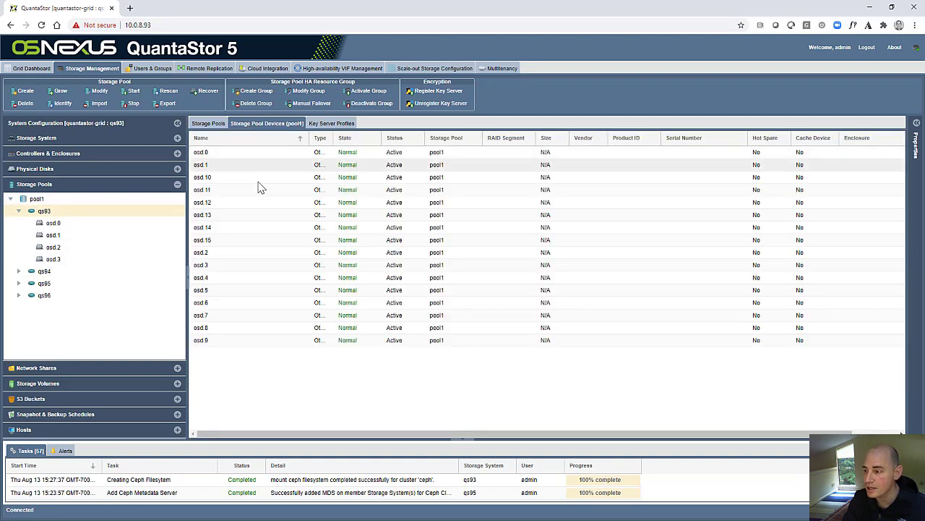
left_click(54, 223)
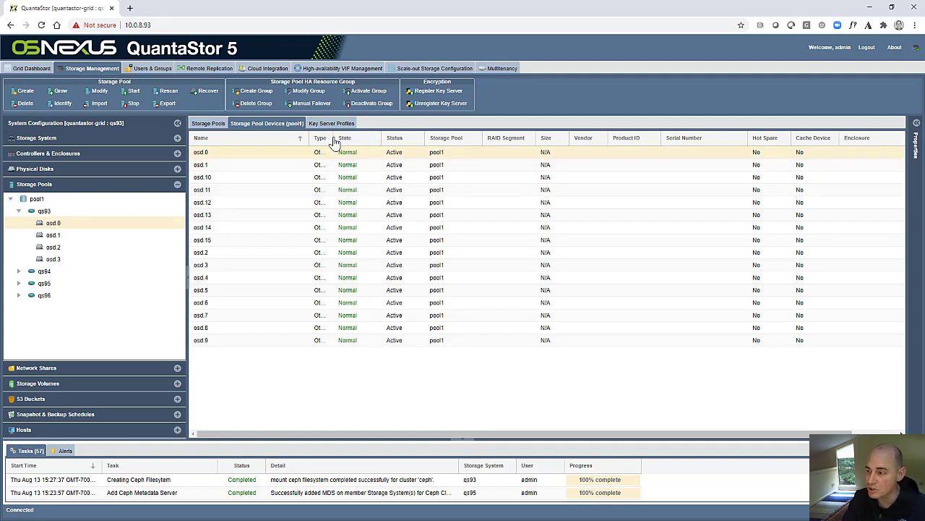
left_click_drag(334, 139, 359, 140)
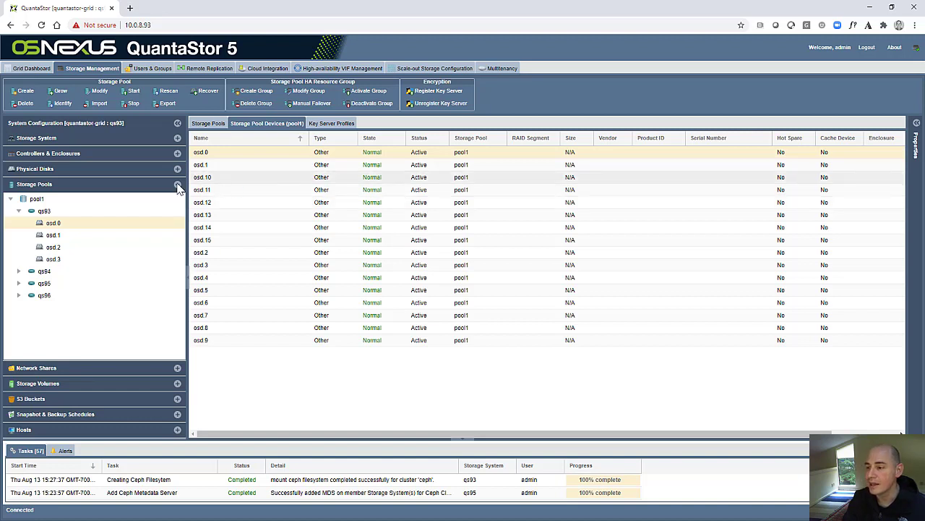
left_click(23, 202)
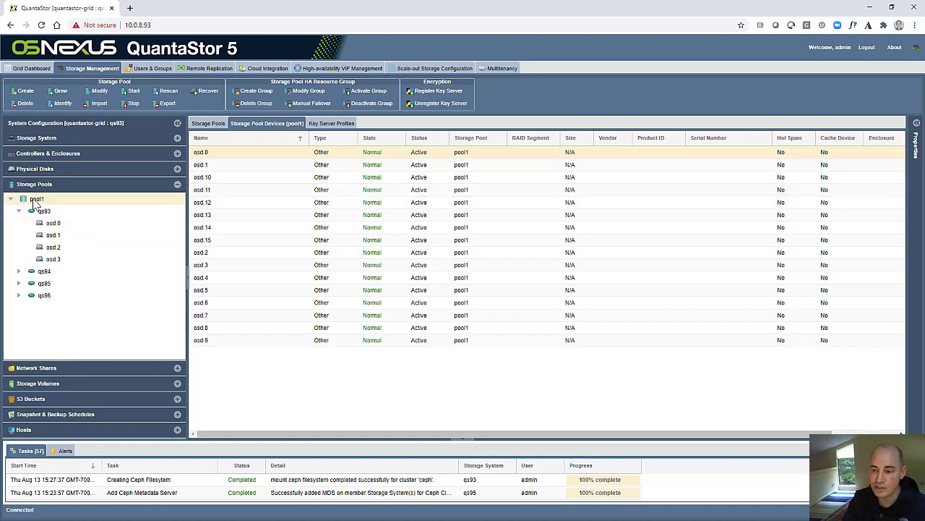
left_click(19, 211)
left_click(10, 199)
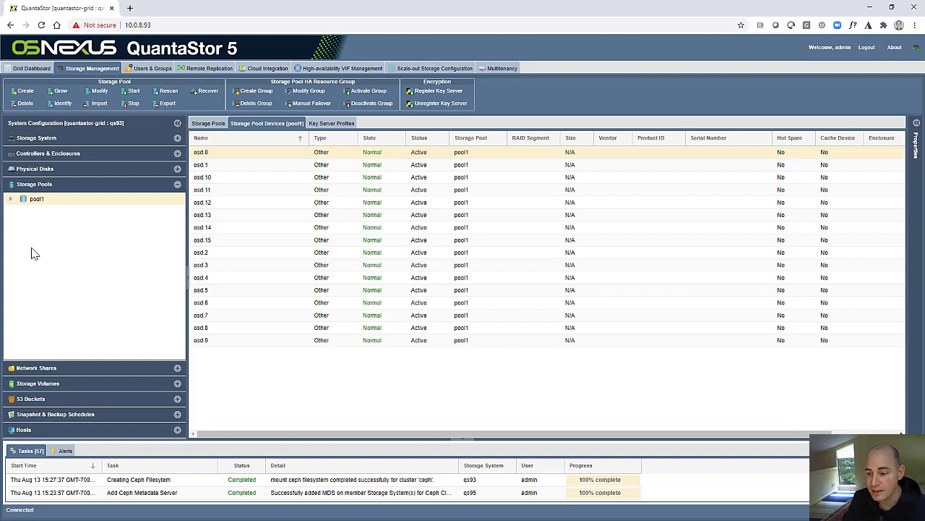
- Create a network share named share1 in pool1 and expand its entry among the network shares
right_click(40, 201)
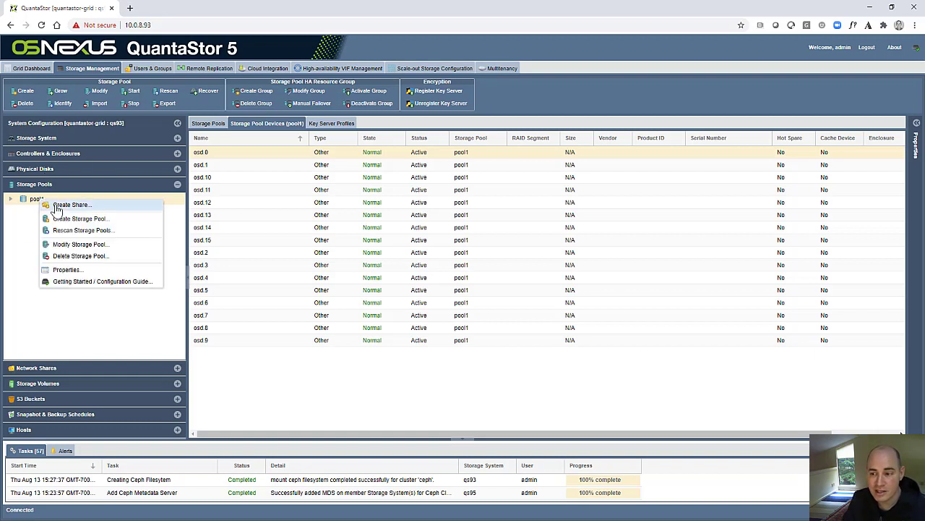
left_click(42, 368)
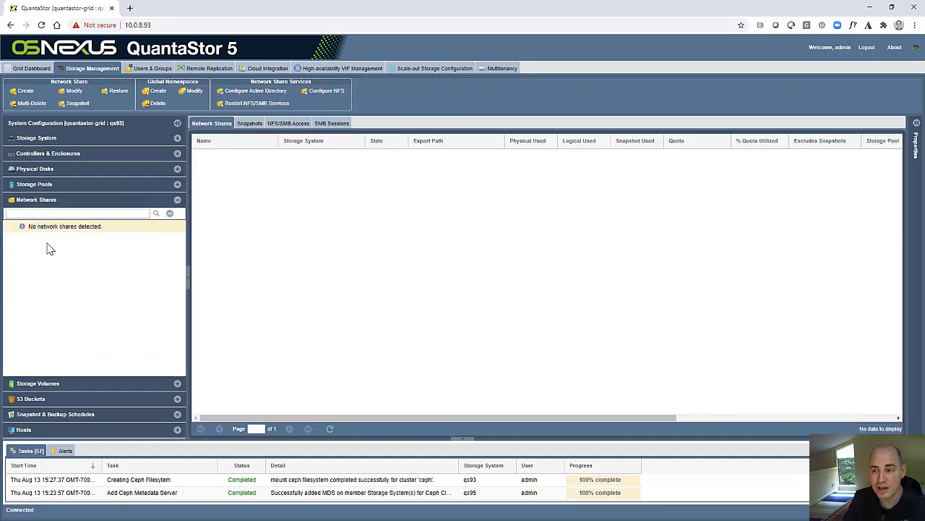
left_click(29, 92)
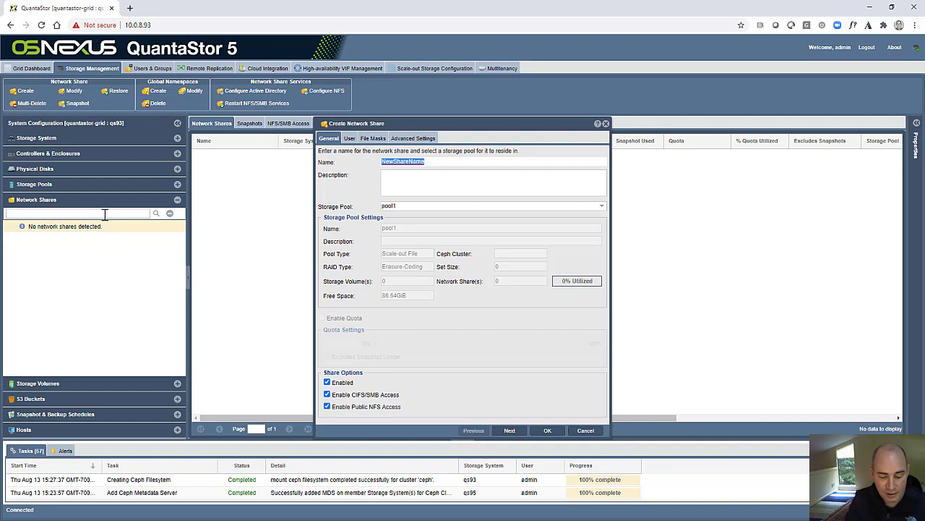
type("share2")
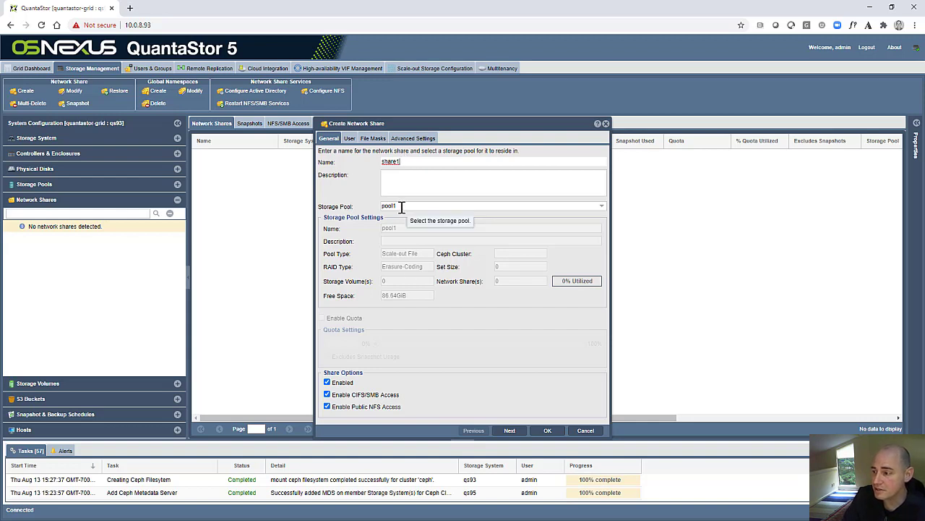
left_click(404, 207)
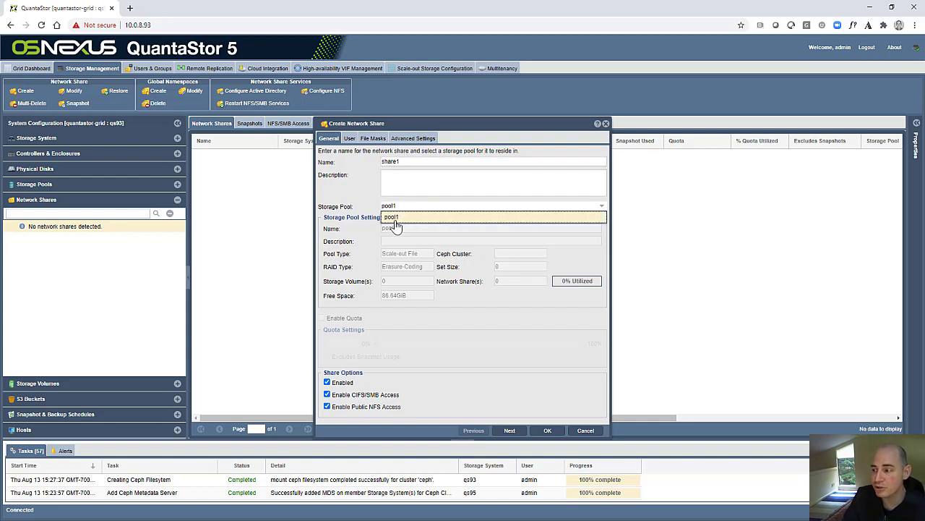
left_click(363, 199)
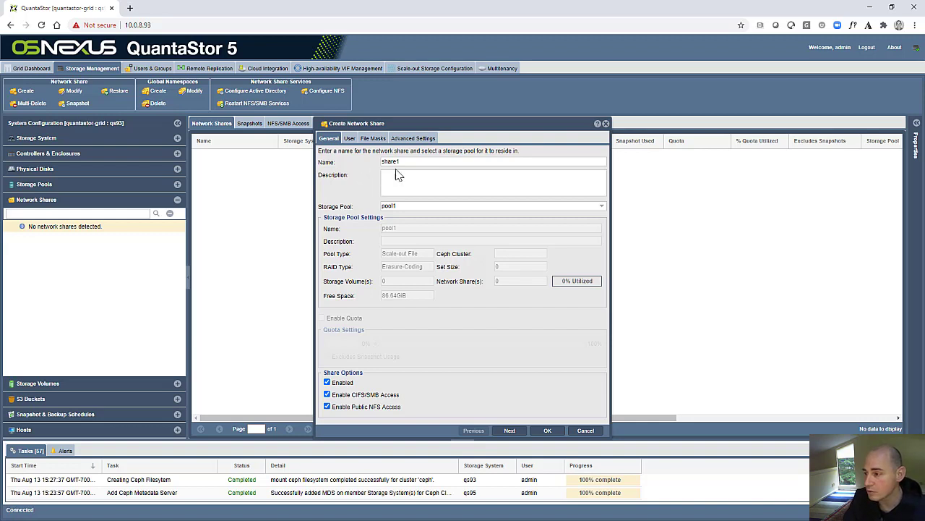
left_click(552, 431)
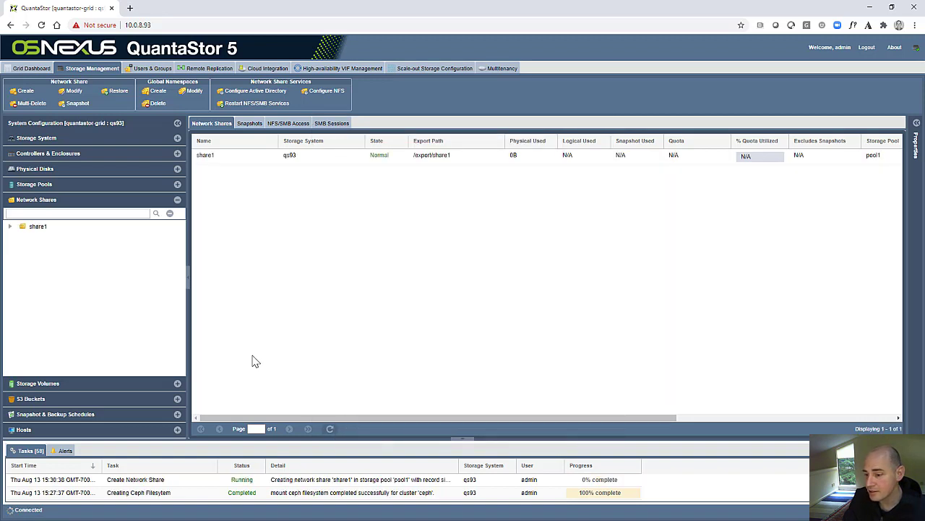
left_click(39, 229)
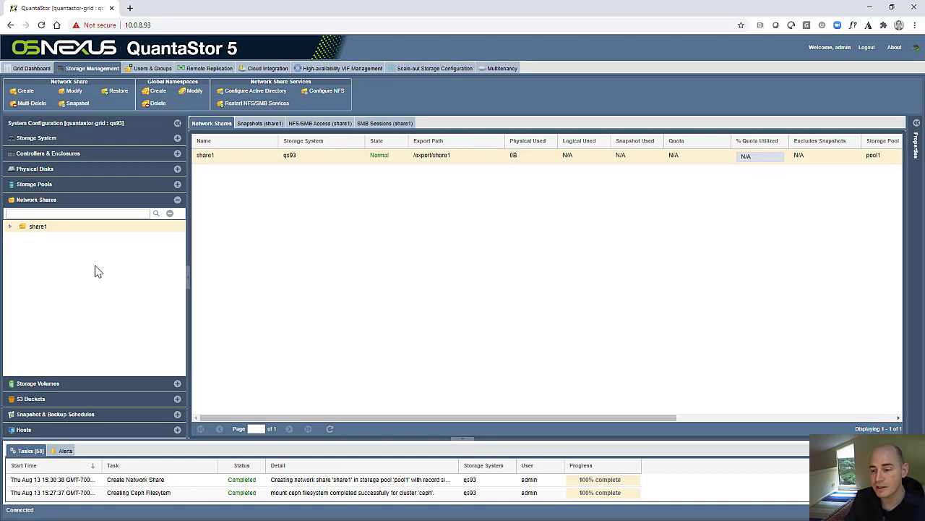
left_click(42, 230)
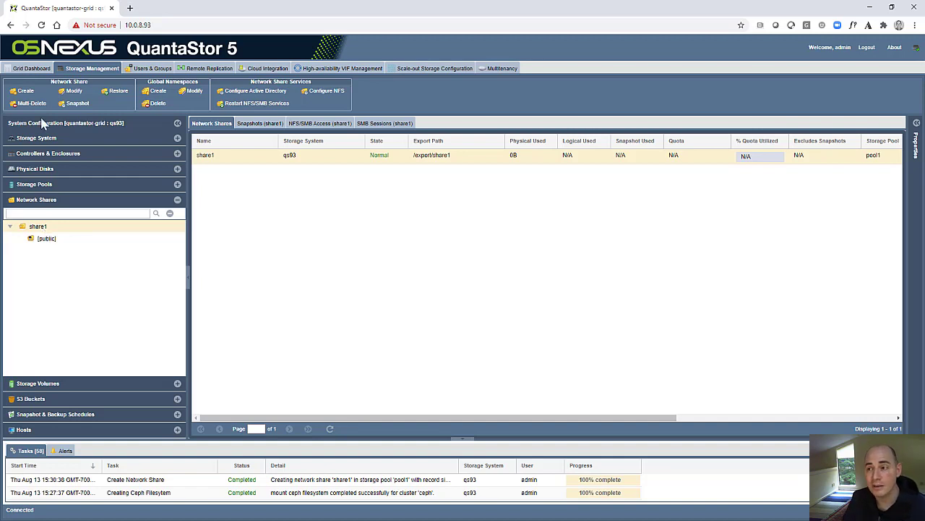
- Look up the client connectivity instructions, including the kernel and FUSE mount commands, on the OSNEXUS wiki's Scale-out File Setup (ceph) page
left_click(130, 9)
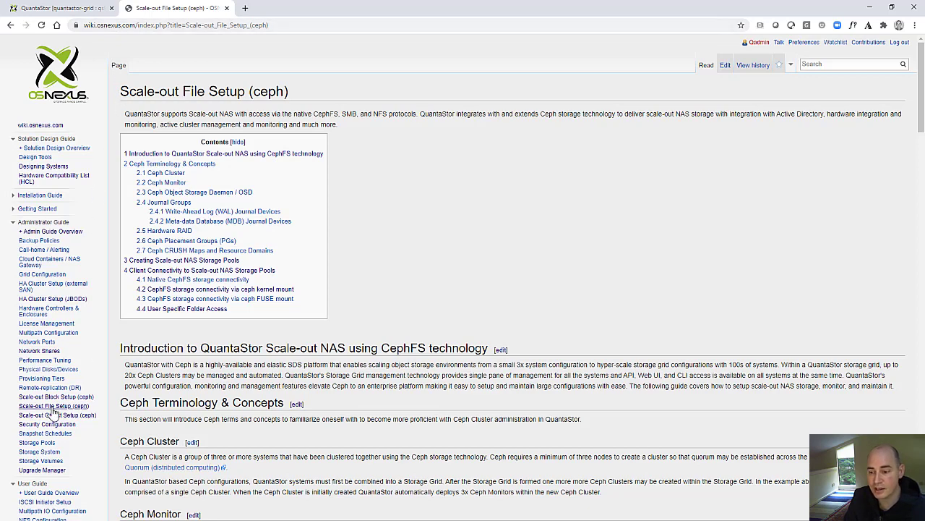
left_click(217, 270)
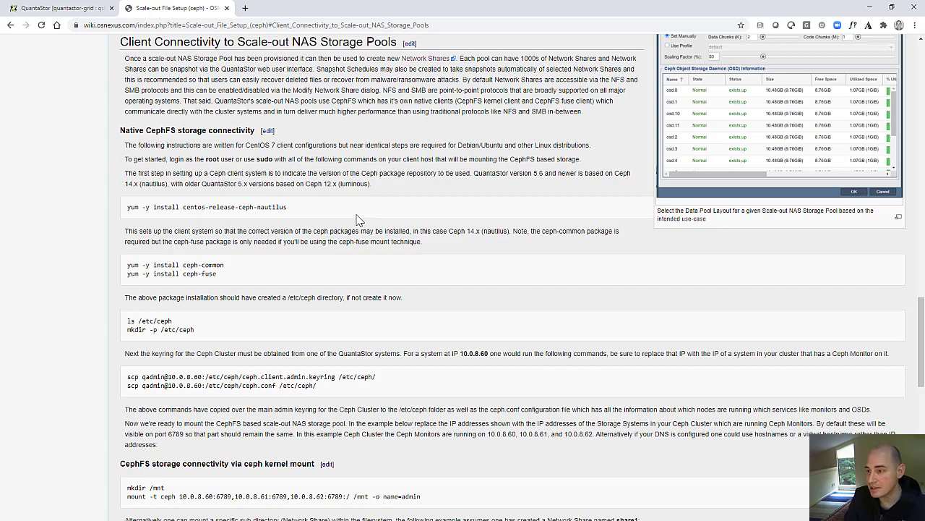
scroll(357, 218, "down", 5)
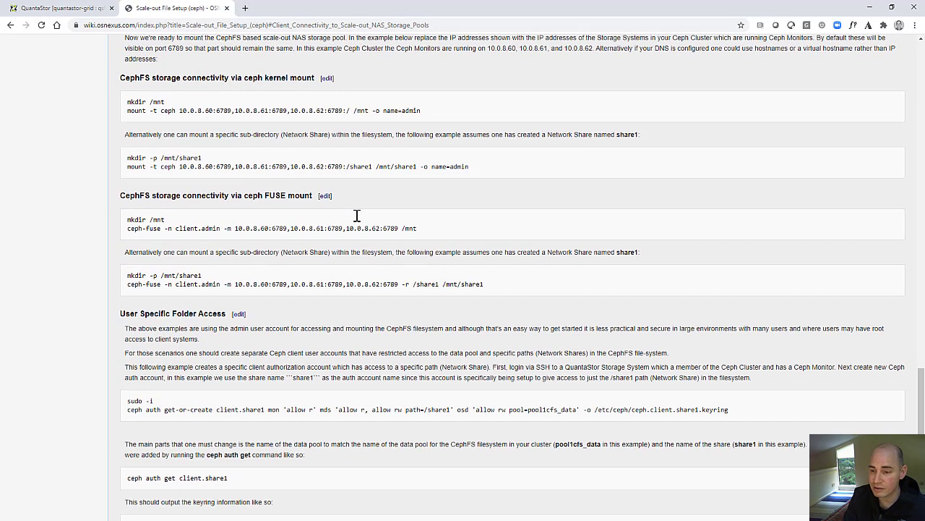
- Switch to File Explorer, open share1 on 10.0.8.93 and copy download.png into it
key("alt+Tab")
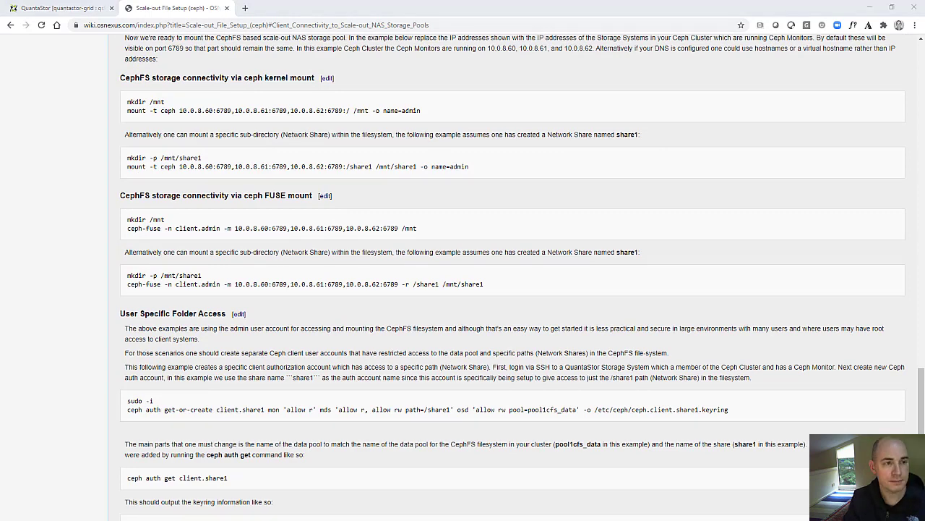
left_click_drag(1, 68, 346, 70)
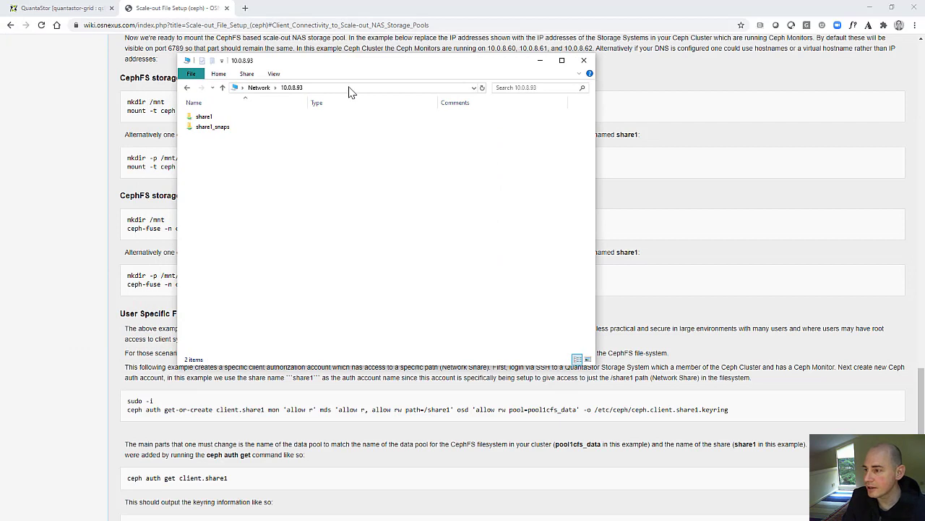
double_click(210, 117)
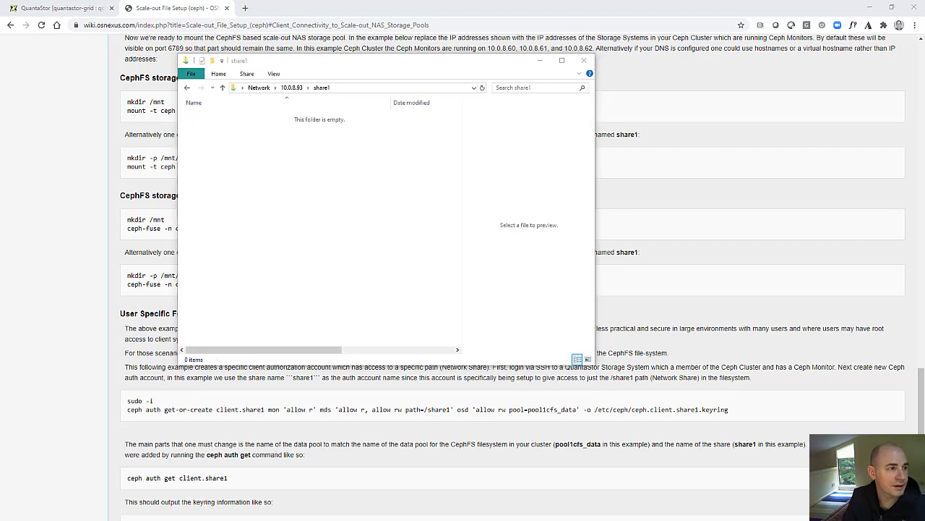
left_click_drag(0, 290, 318, 271)
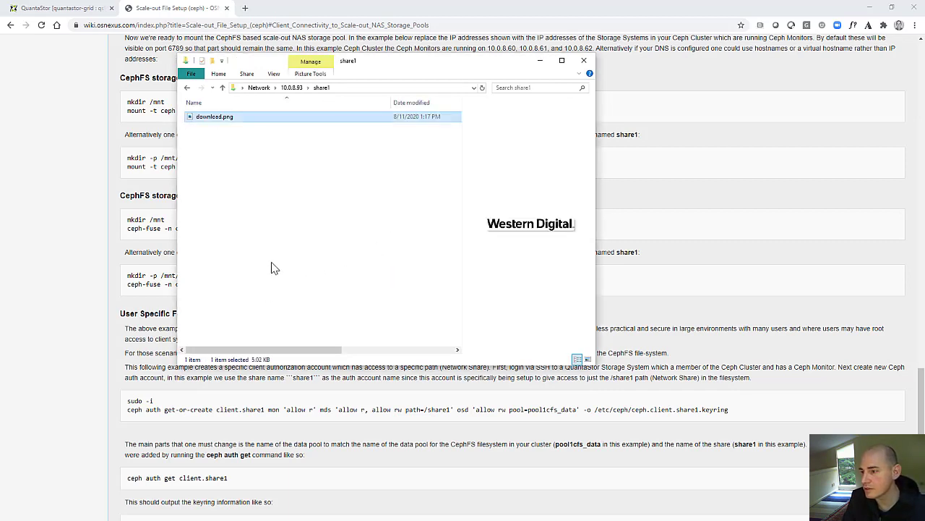
- Browse to \\10.0.8.94 and open share1 to check its contents through the second system
left_click(362, 87)
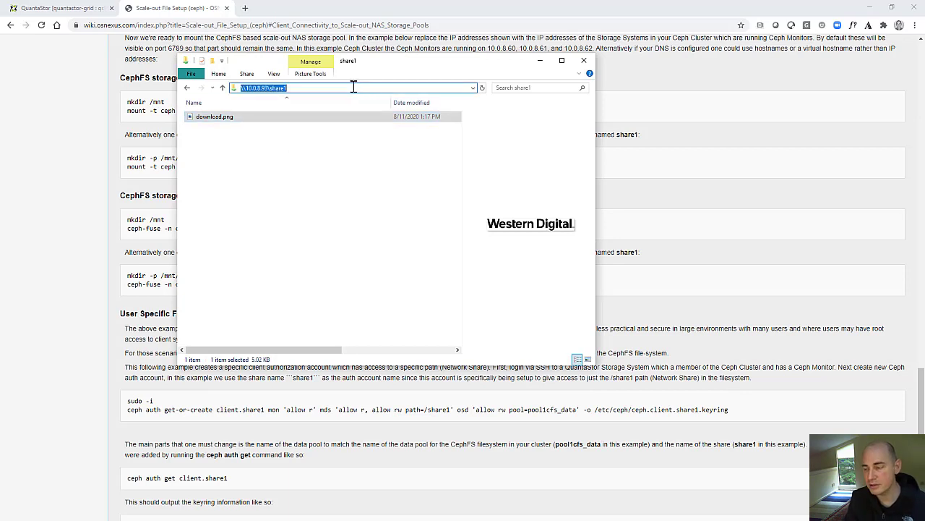
left_click(354, 87)
key("BackSpace")
key("BackSpace")
key("BackSpace")
key("BackSpace")
key("BackSpace")
key("BackSpace")
key("BackSpace")
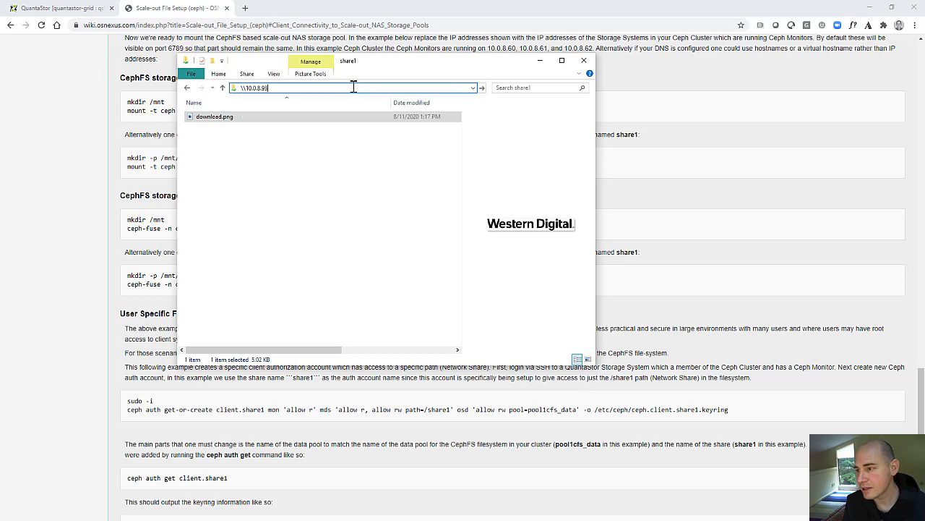
key("BackSpace")
type("4")
key("Return")
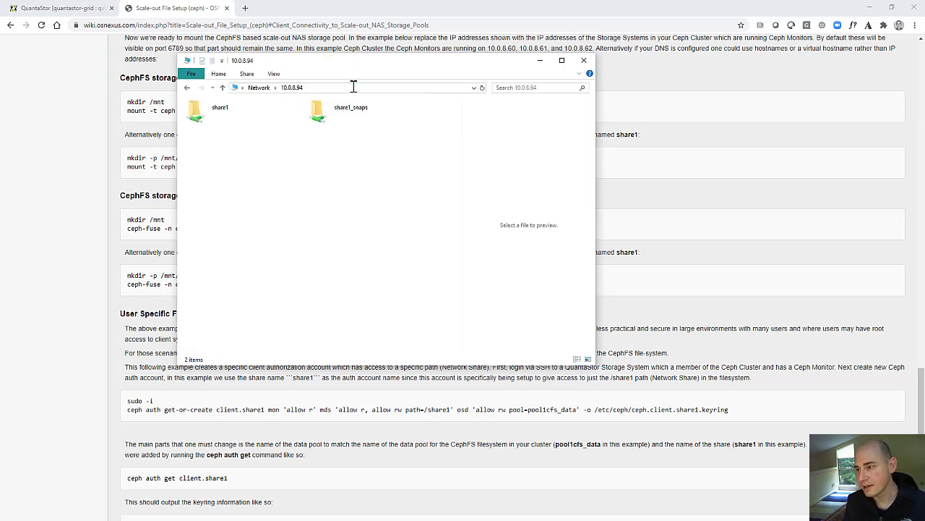
double_click(200, 119)
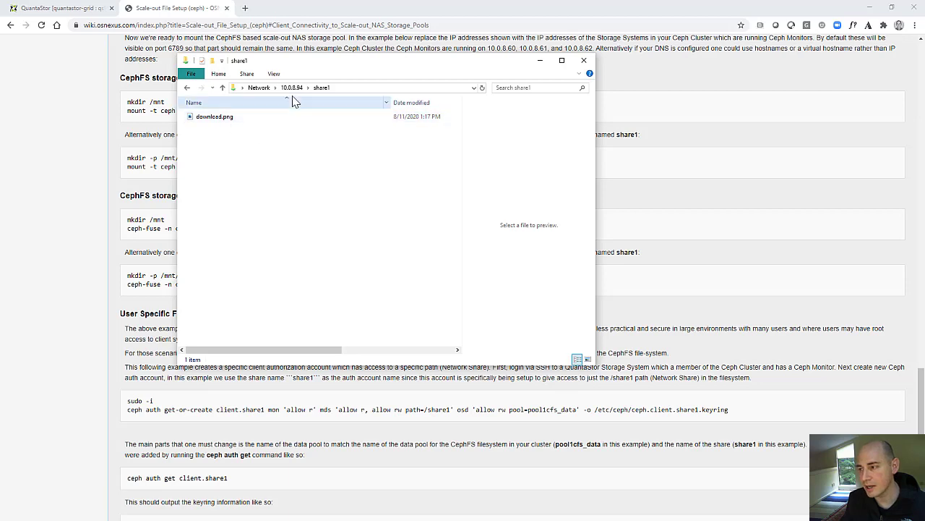
- Browse to \\10.0.8.96 to check which network shares that system offers
left_click(349, 88)
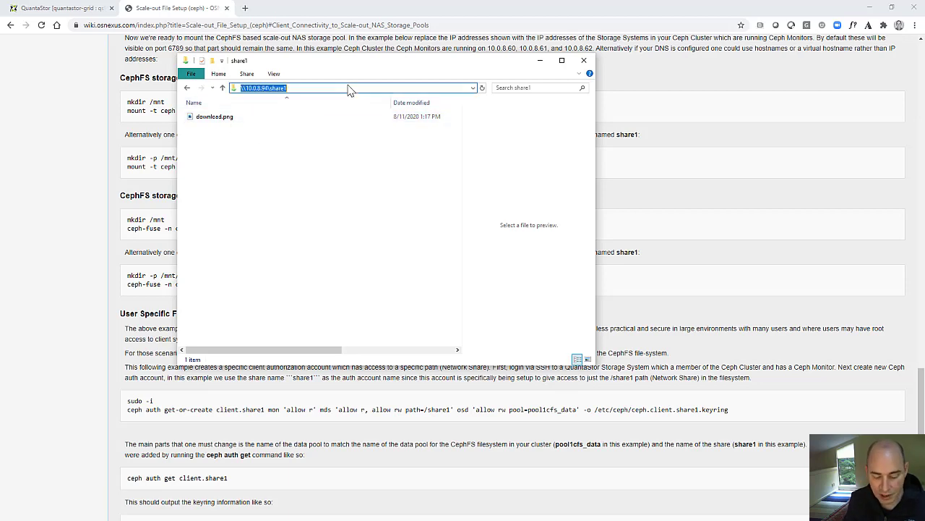
left_click(350, 88)
key("BackSpace")
key("BackSpace")
key("BackSpace")
key("BackSpace")
key("BackSpace")
key("BackSpace")
key("BackSpace")
key("BackSpace")
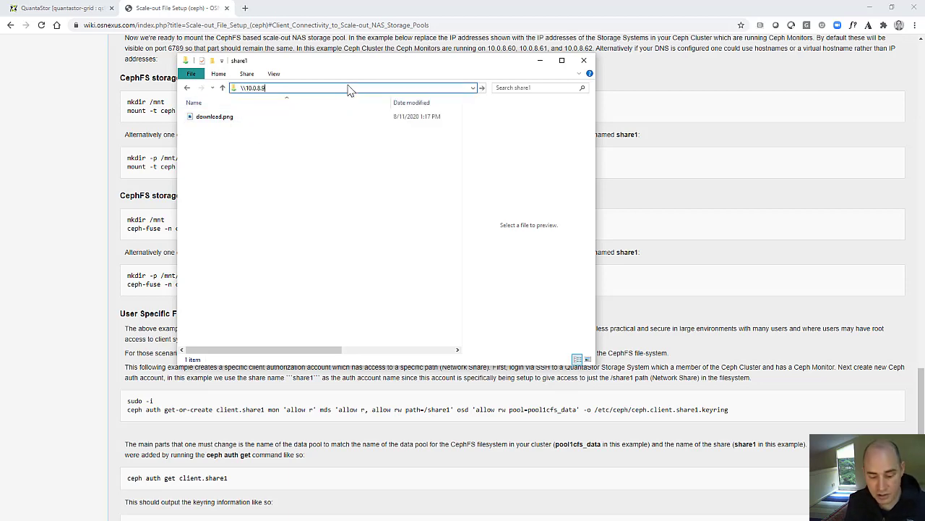
type("6")
key("Return")
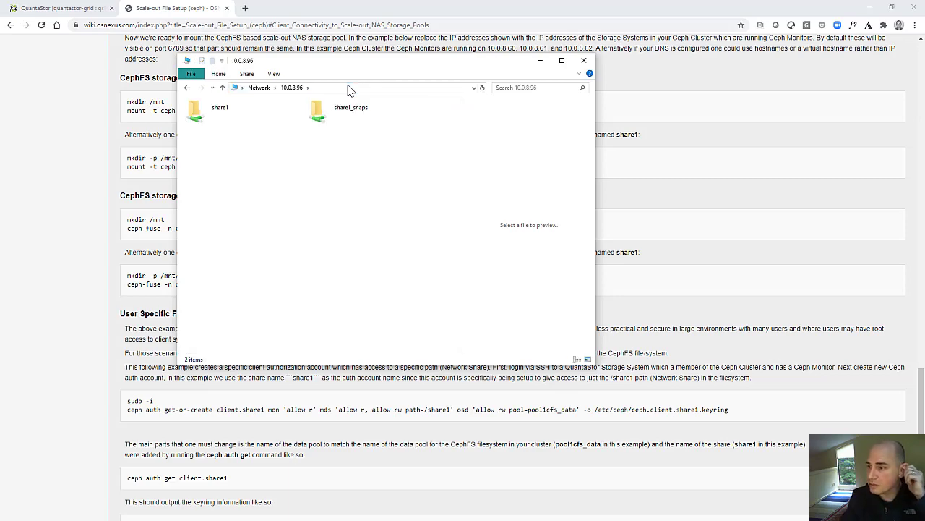
- Put File Explorer away, return to QuantaStor and review the share1 entry among the network shares
left_click(540, 60)
left_click(56, 9)
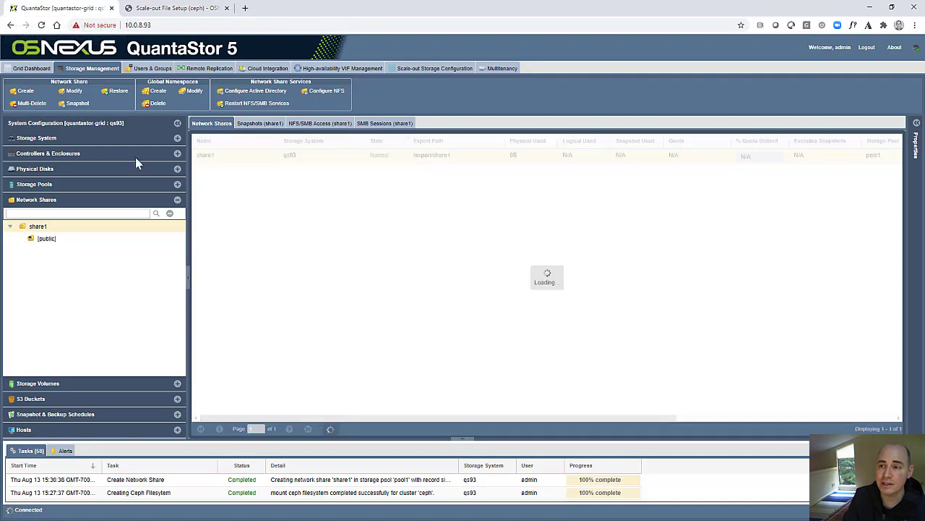
double_click(37, 227)
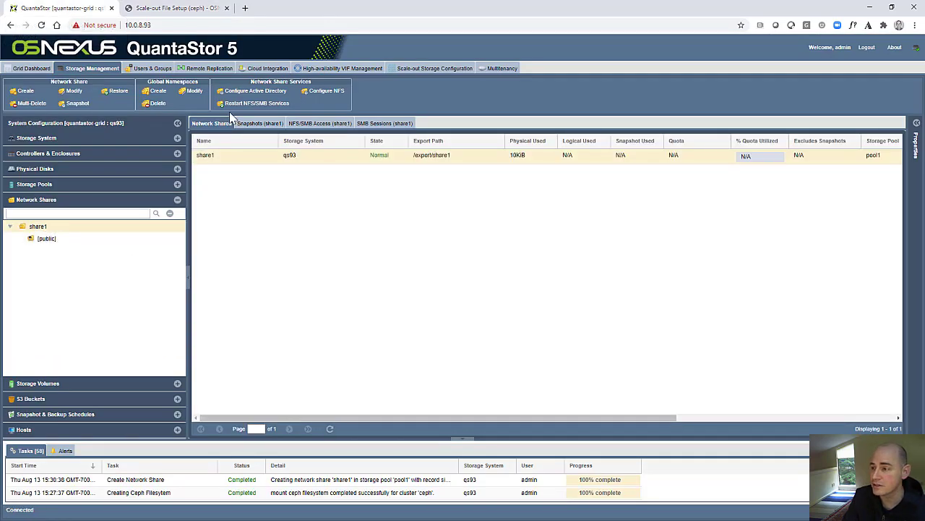
- Examine the Active Directory settings with the Enable Active Directory option on and the selectable storage systems, and discard the configuration
left_click(252, 94)
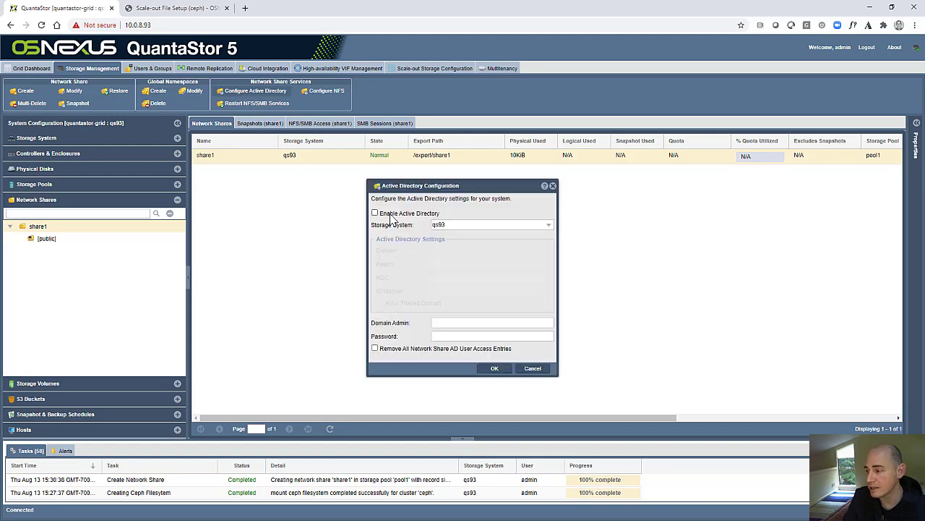
left_click(374, 212)
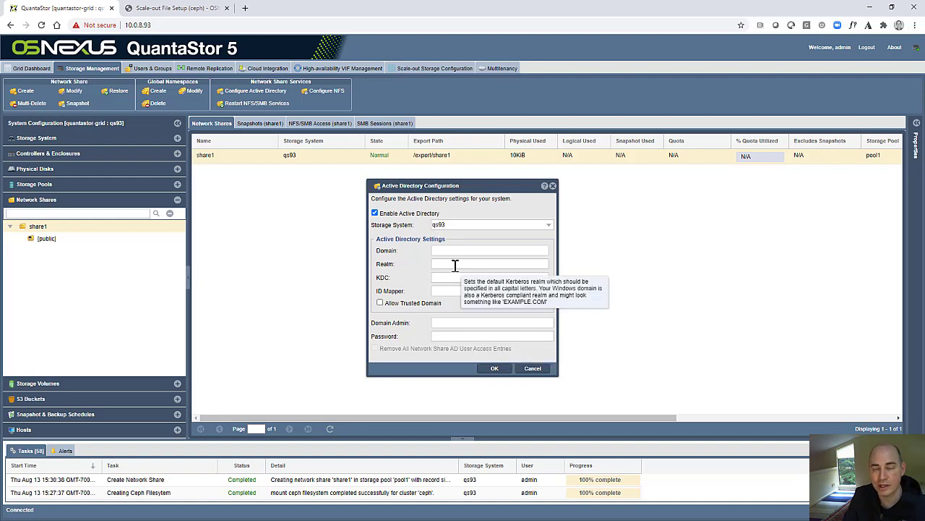
left_click(453, 226)
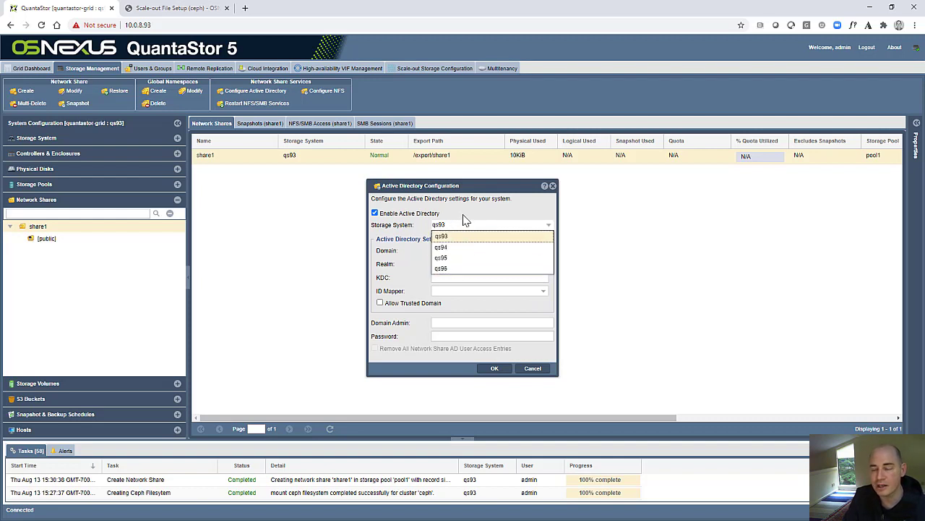
left_click(465, 219)
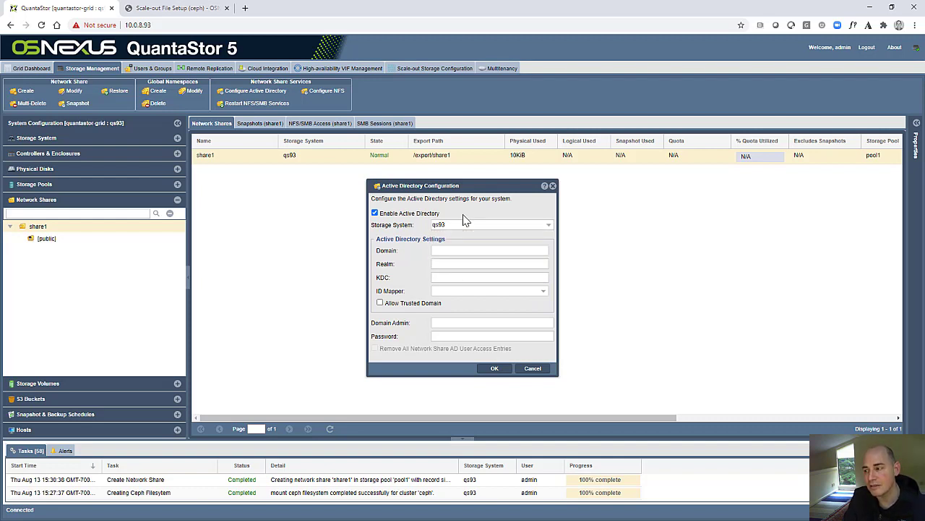
left_click(458, 224)
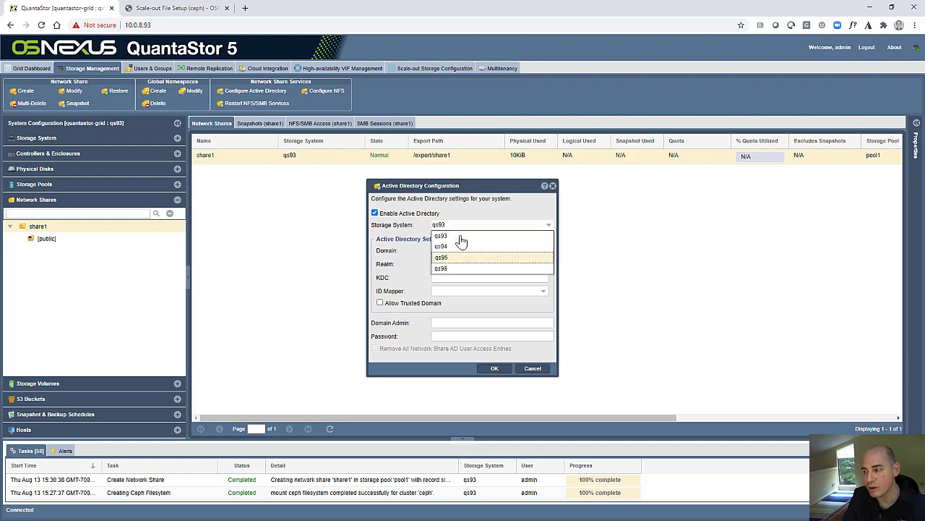
left_click(463, 222)
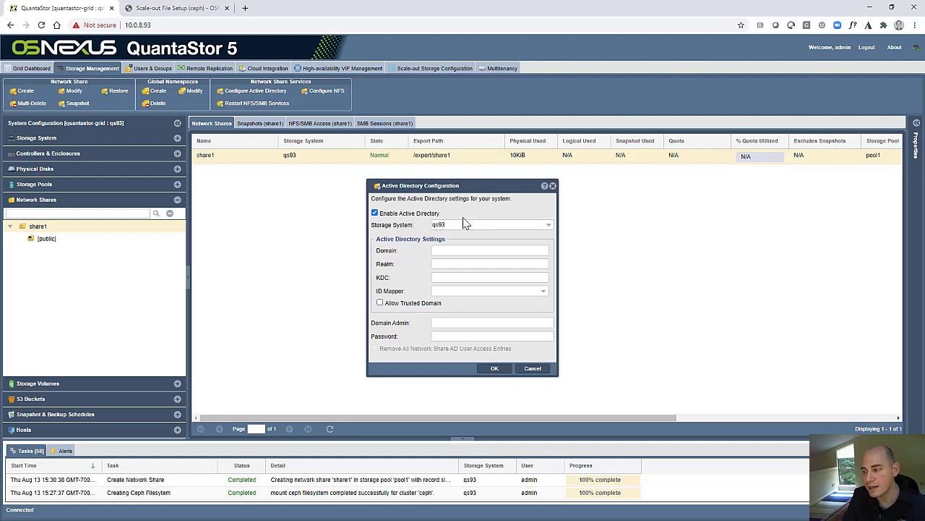
left_click(533, 369)
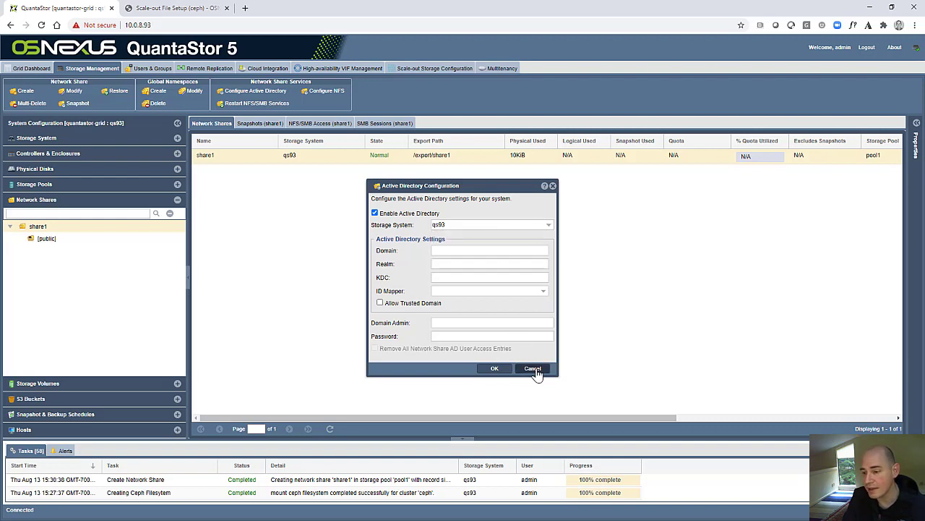
- Examine share1's user access settings, including the Active Directory users list and permissions, and close them without changes
right_click(43, 230)
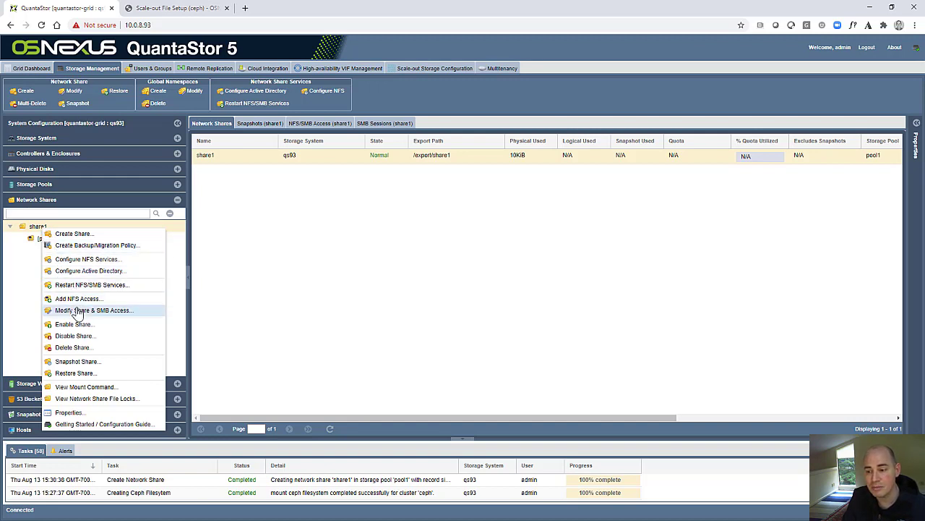
left_click(78, 311)
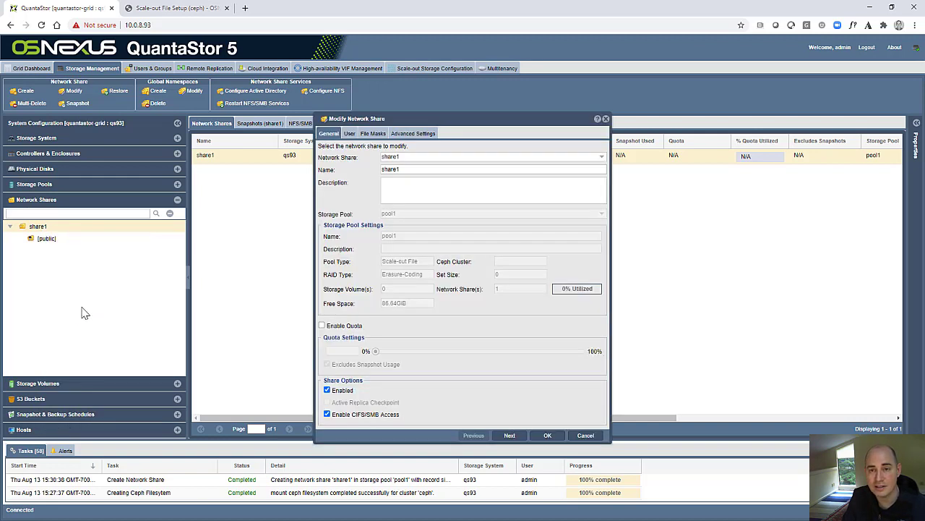
left_click(350, 134)
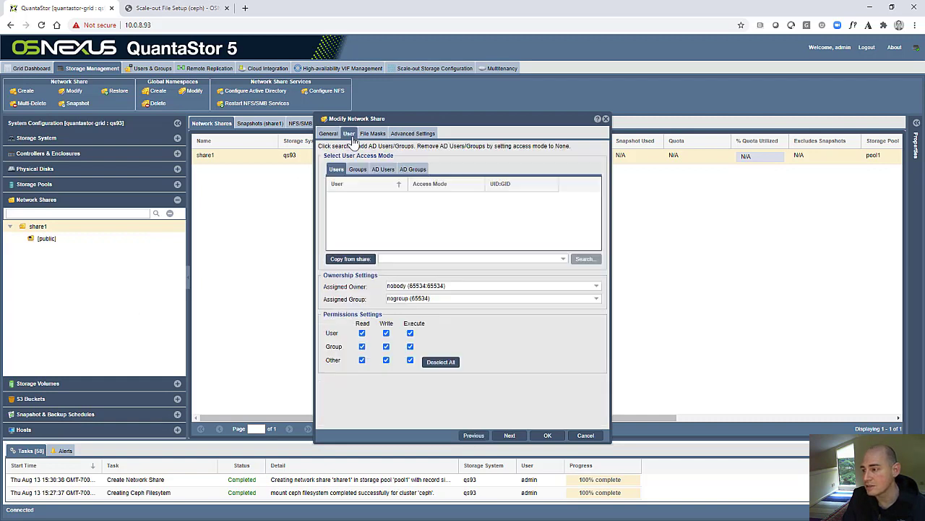
left_click(385, 170)
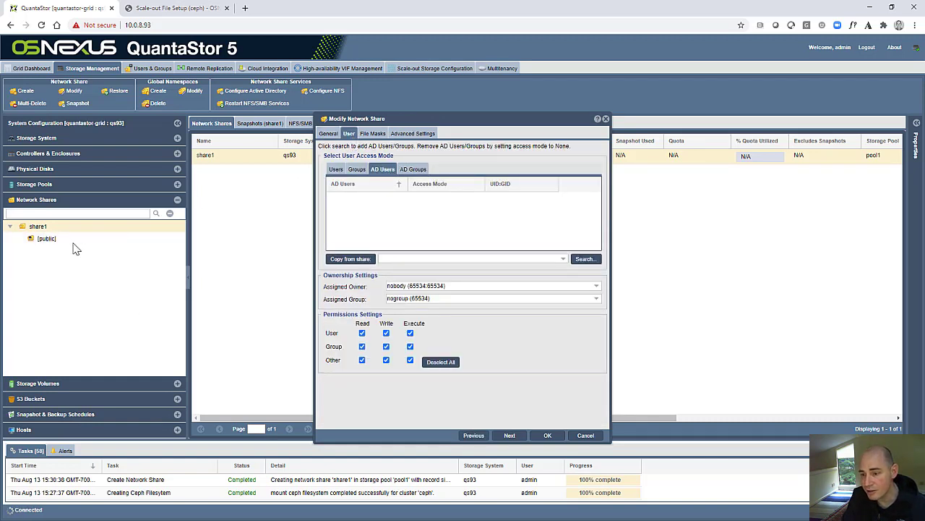
right_click(51, 227)
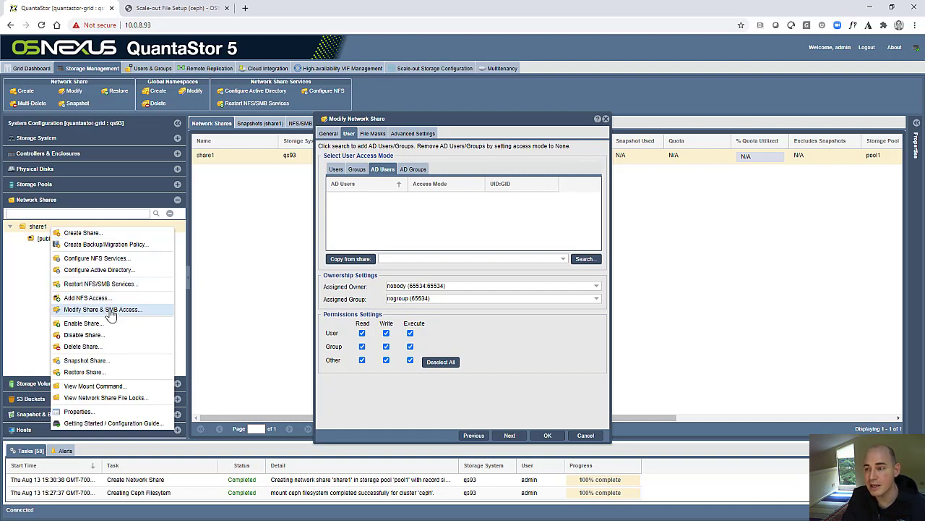
left_click(241, 245)
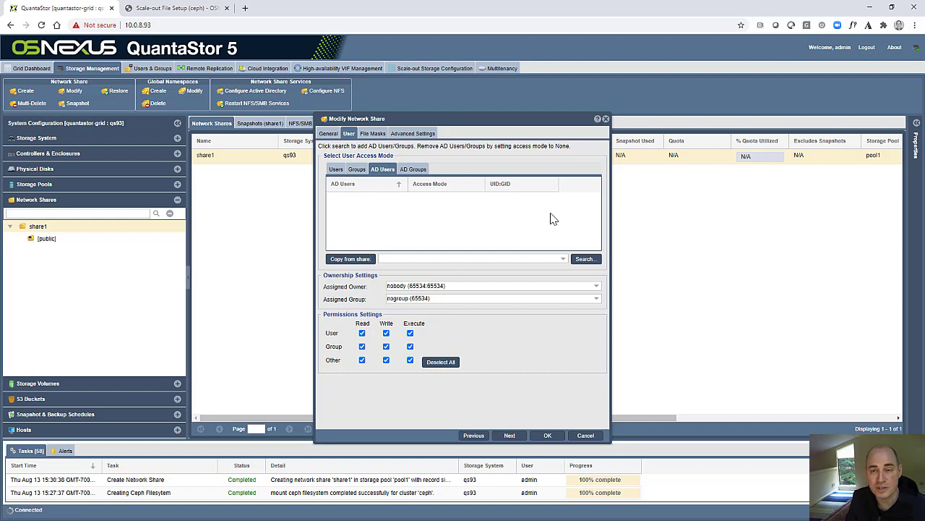
key("Escape")
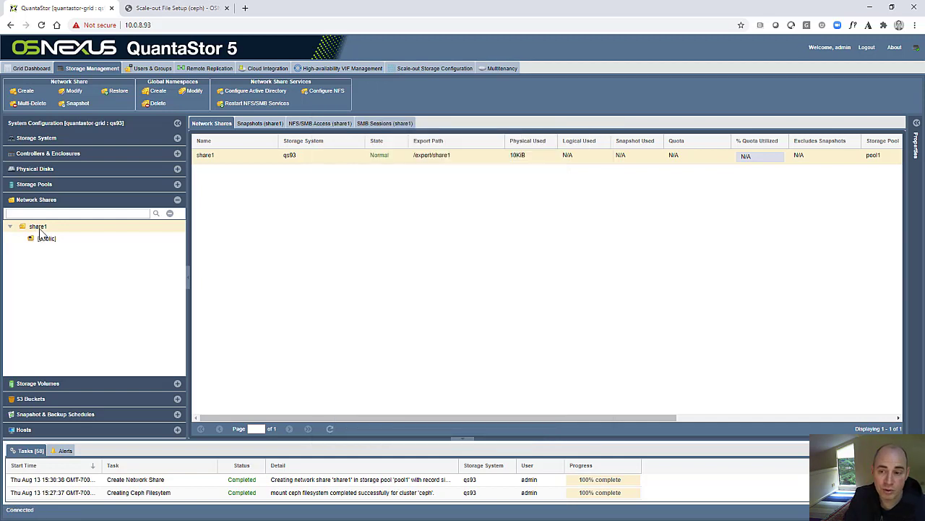
- Create an active snapshot of share1 using the default GMT timestamp name, and select that snapshot under the share
right_click(40, 229)
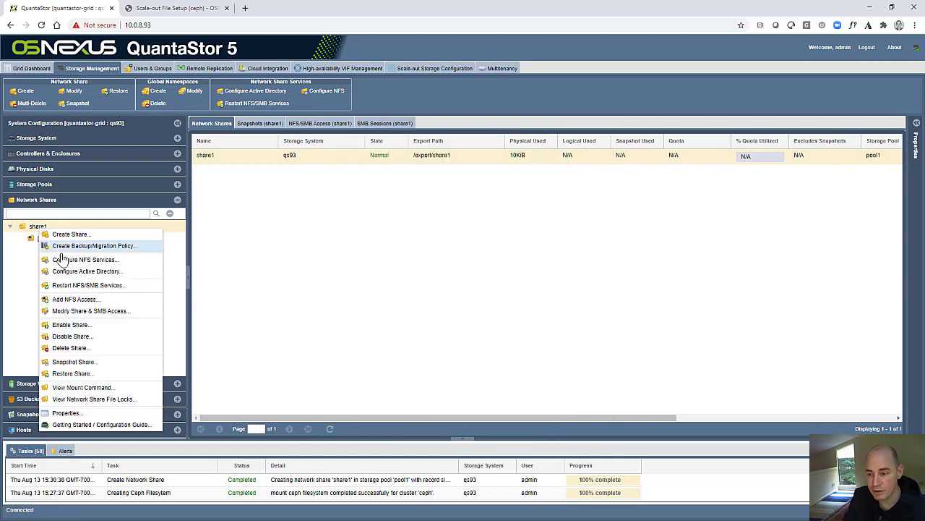
left_click(79, 362)
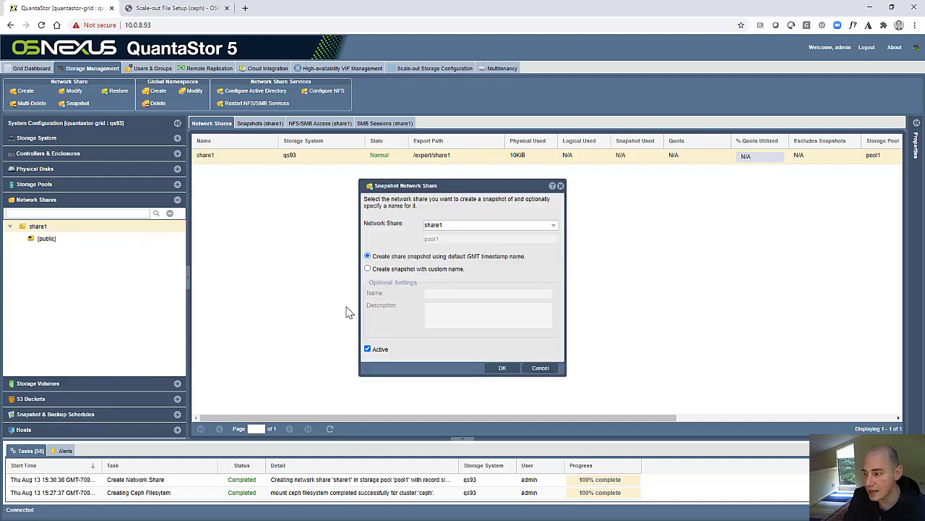
left_click(502, 368)
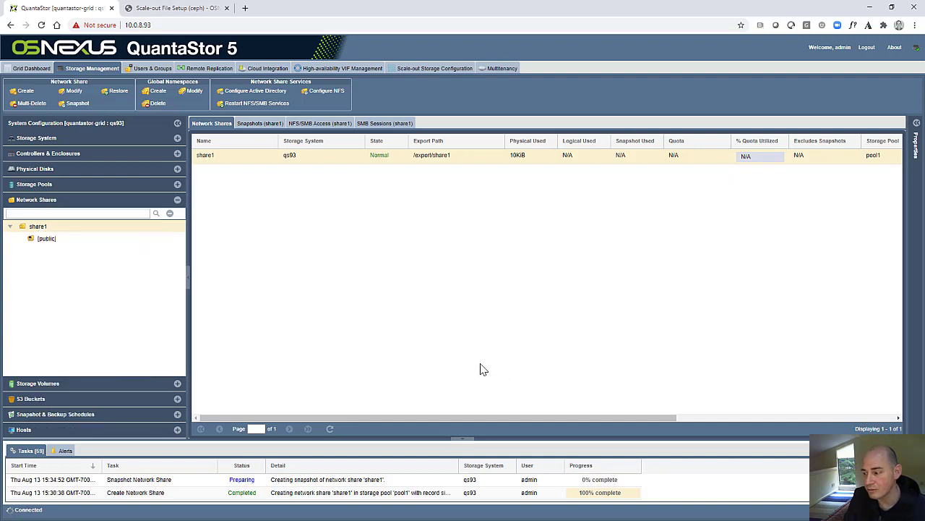
left_click(82, 241)
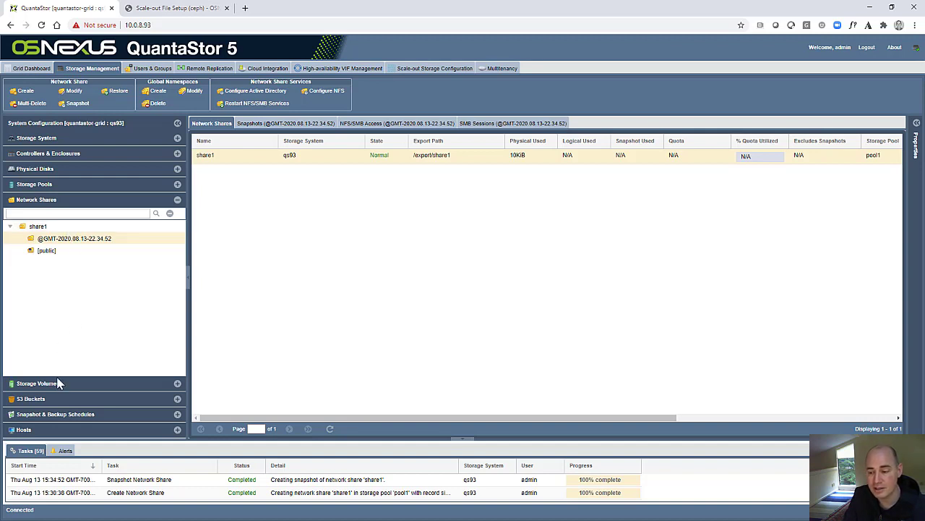
- Start a new snapshot schedule and name it autosnap-daily
left_click(72, 419)
right_click(54, 278)
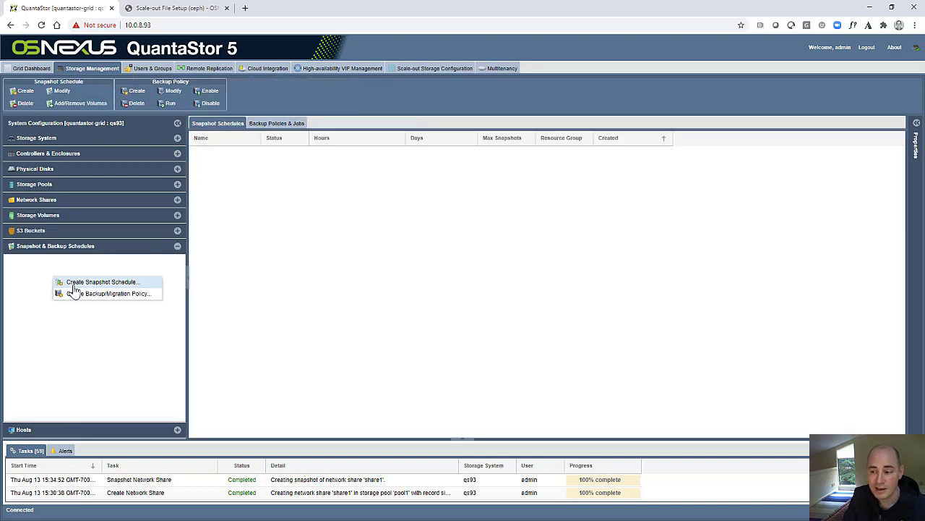
left_click(71, 283)
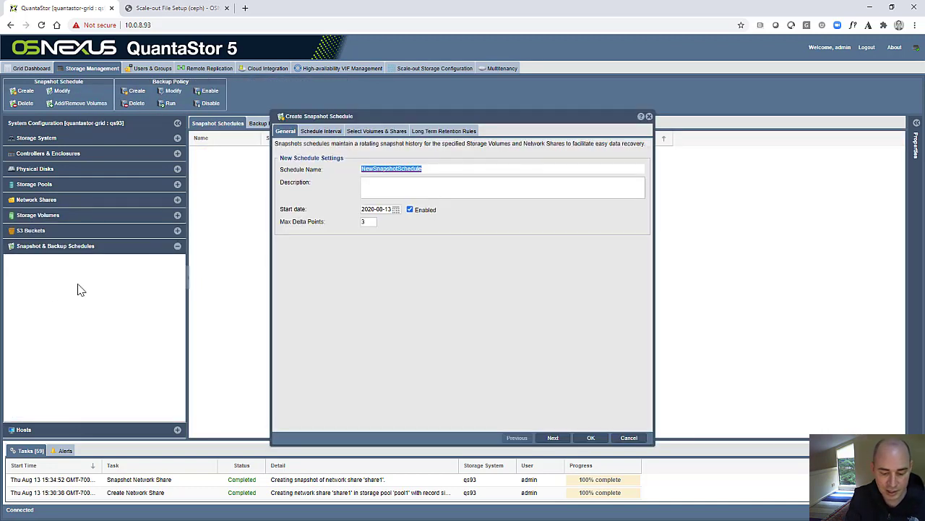
type("autosnap-daily")
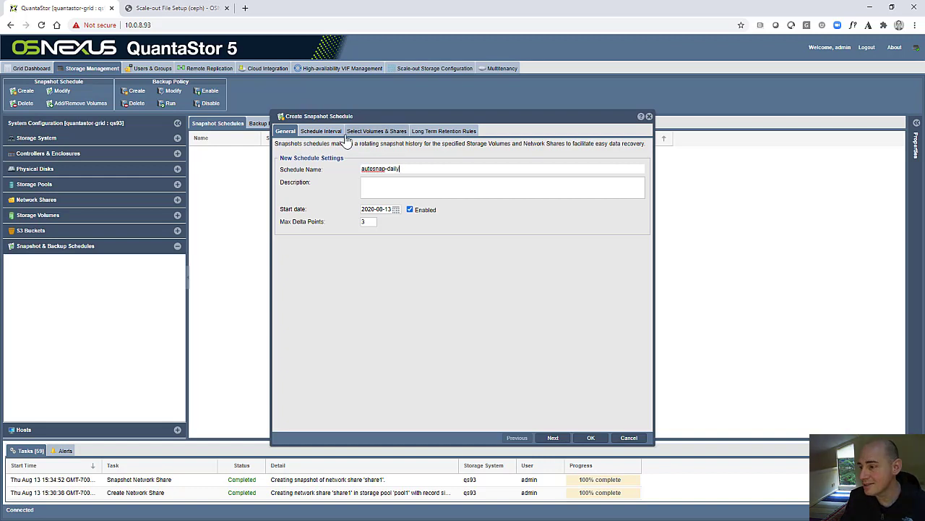
- Have the schedule use day/hour selections and associate network share share1 with it
left_click(321, 131)
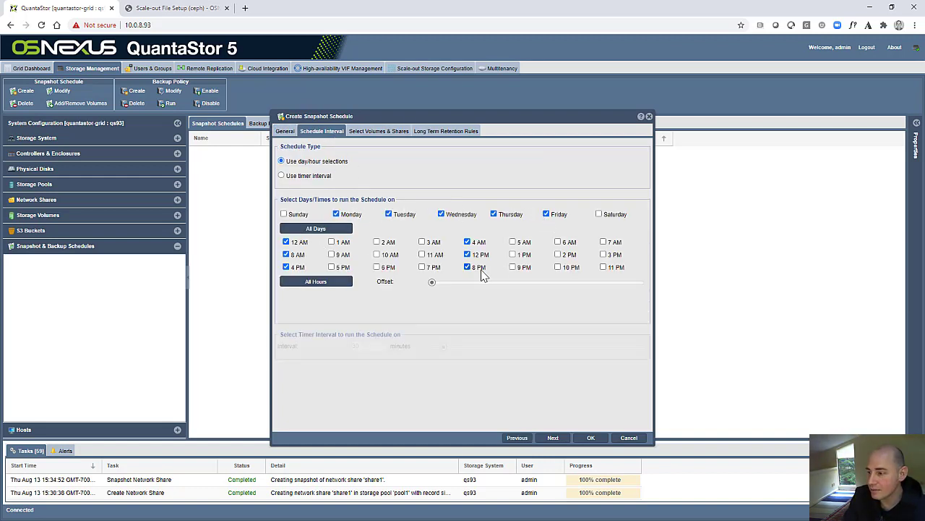
left_click(317, 177)
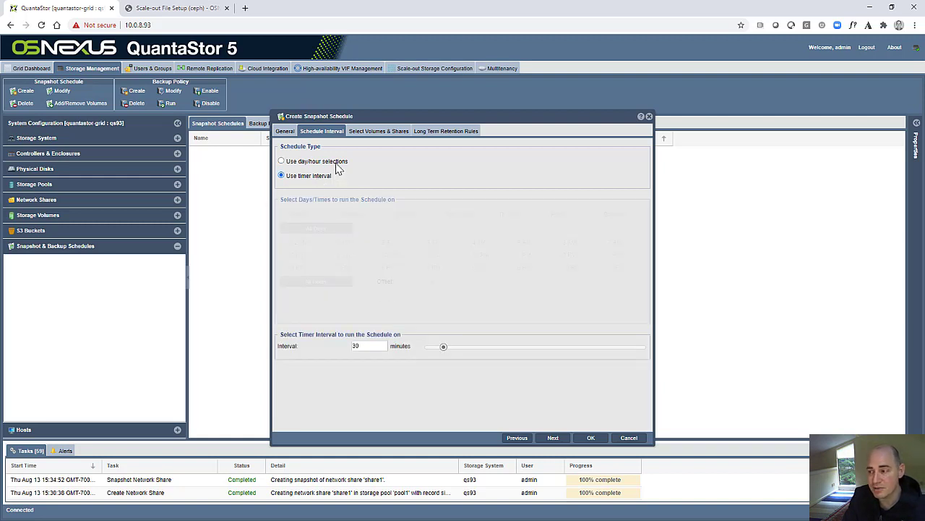
left_click(336, 166)
left_click(379, 133)
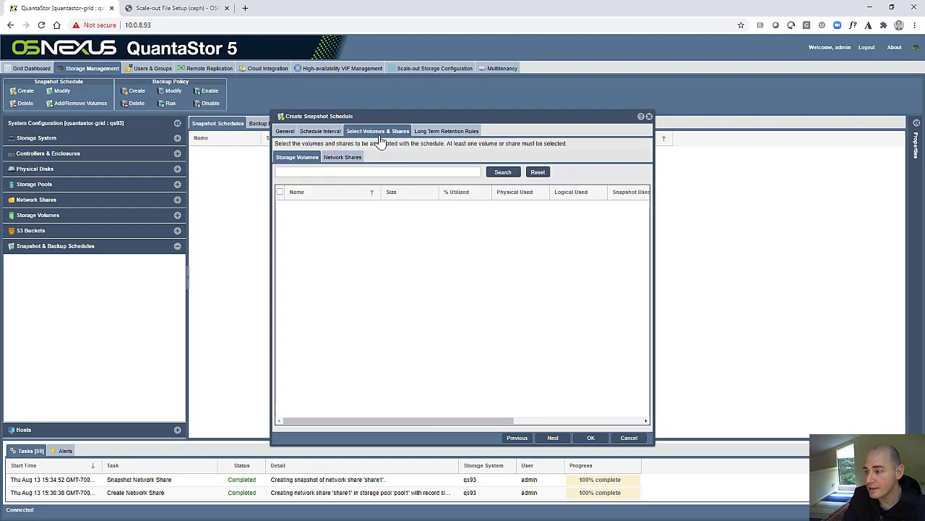
left_click(342, 156)
left_click(296, 206)
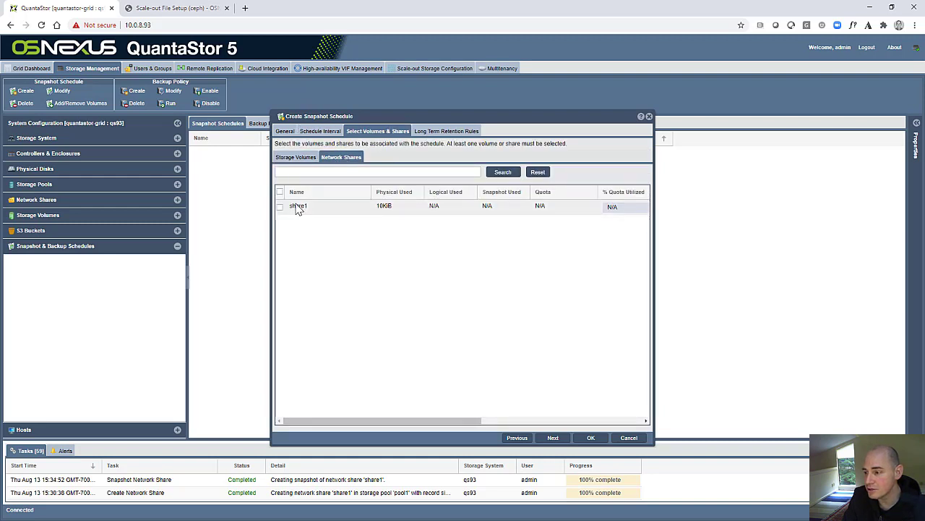
- Set the quarterly long-term retention count to 4 and create the snapshot schedule
left_click(446, 131)
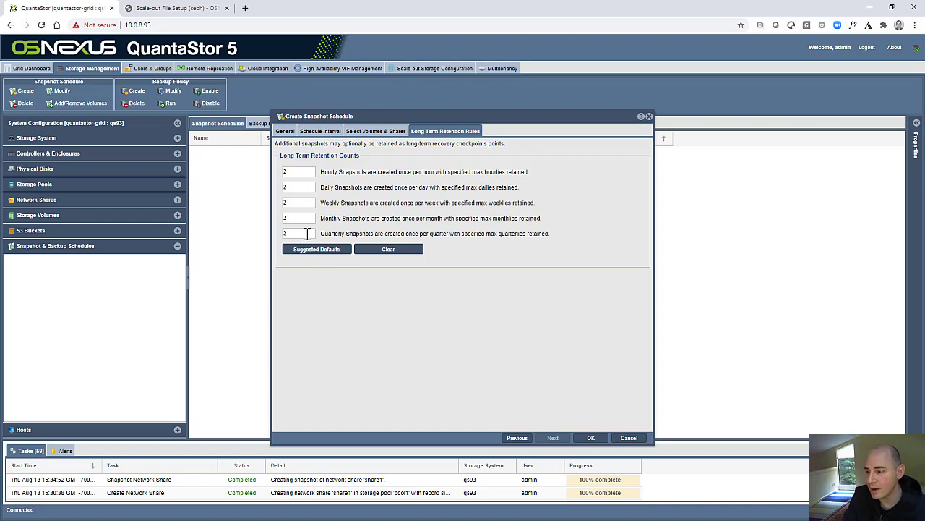
left_click_drag(306, 233, 252, 227)
type("4")
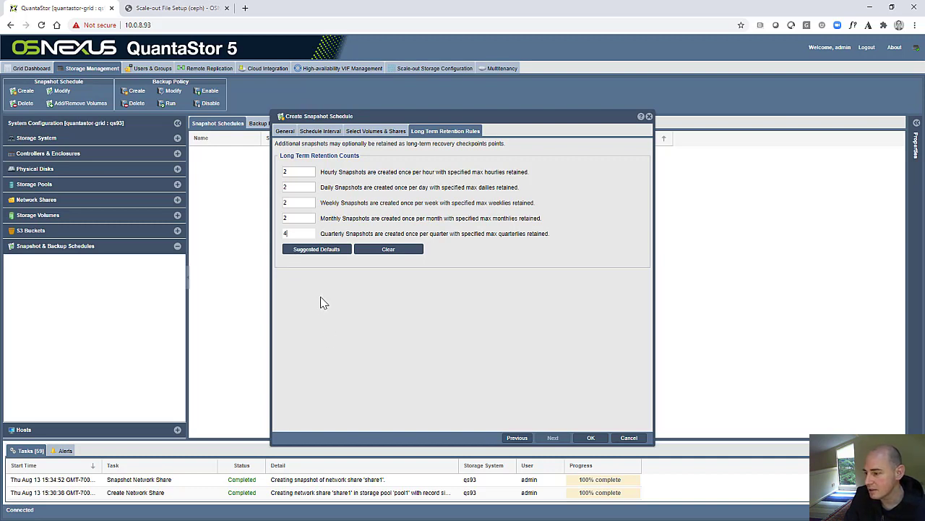
left_click(285, 131)
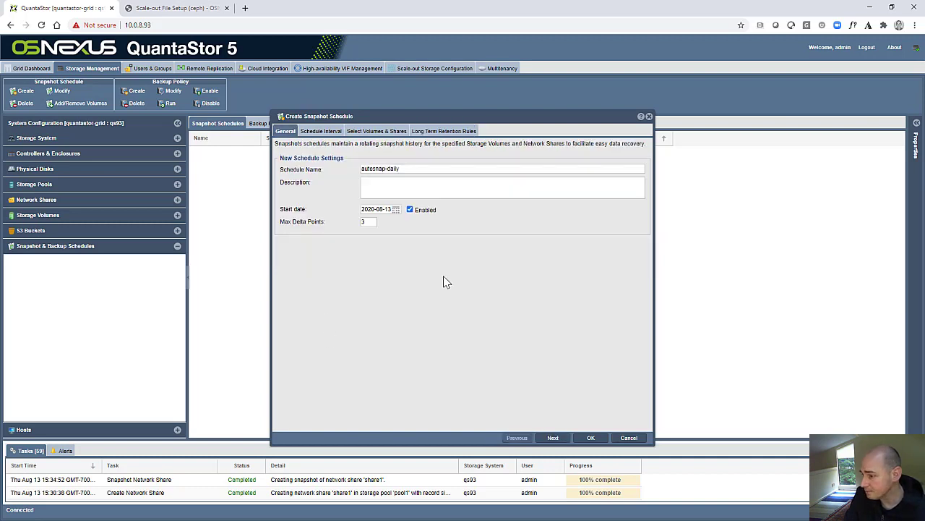
left_click(591, 437)
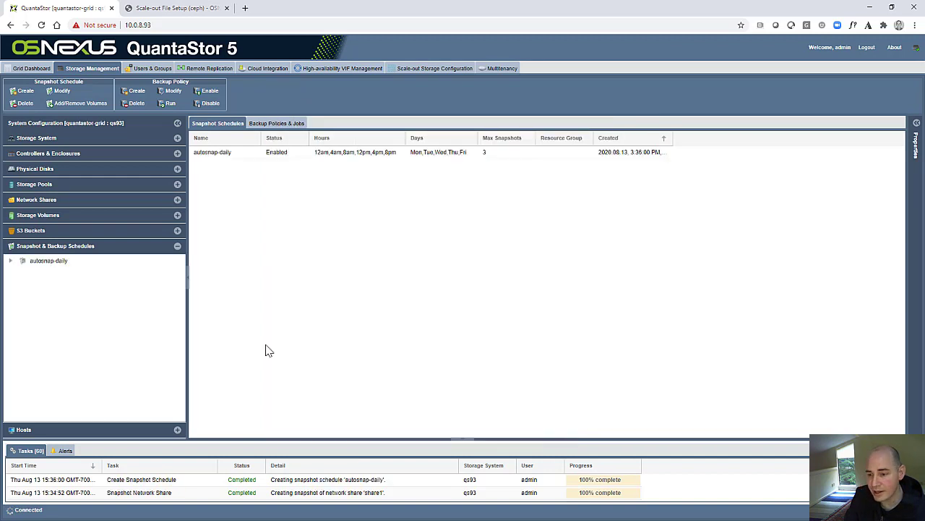
- Expand the autosnap-daily schedule and trigger it manually
left_click(38, 262)
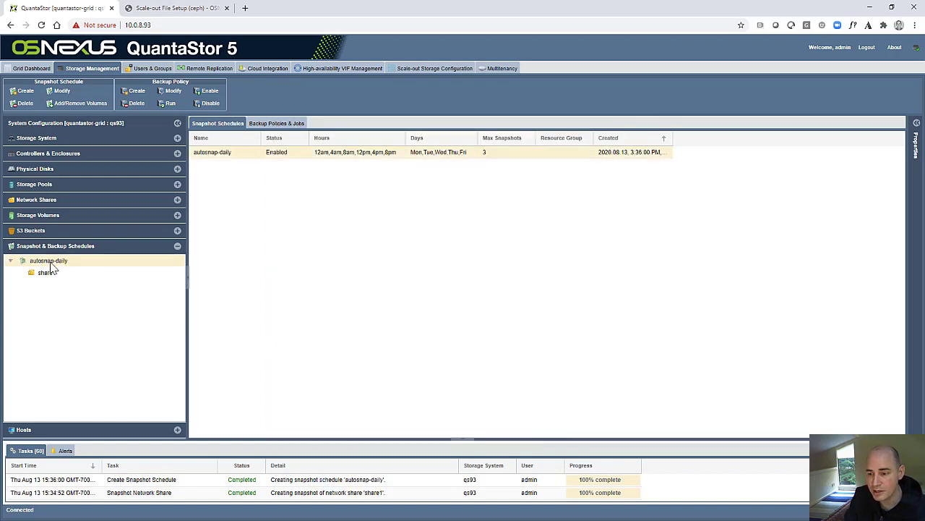
right_click(51, 263)
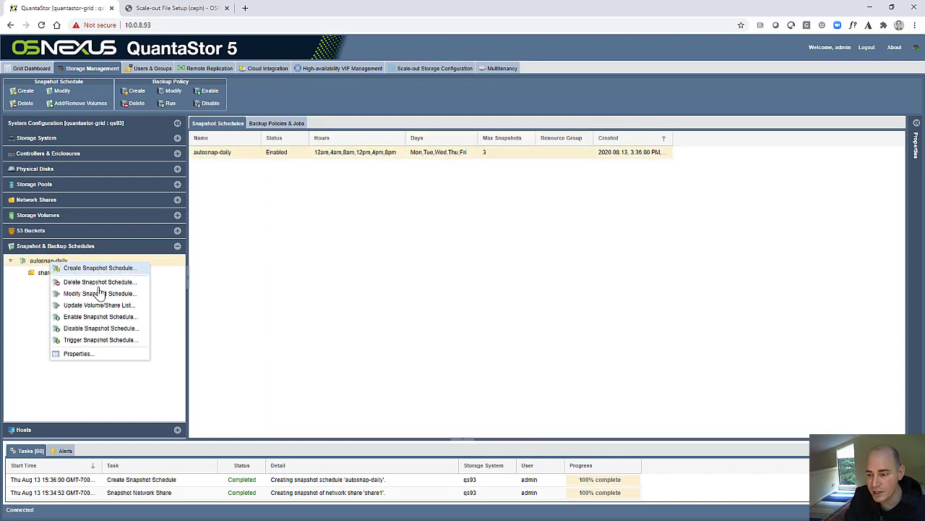
left_click(94, 340)
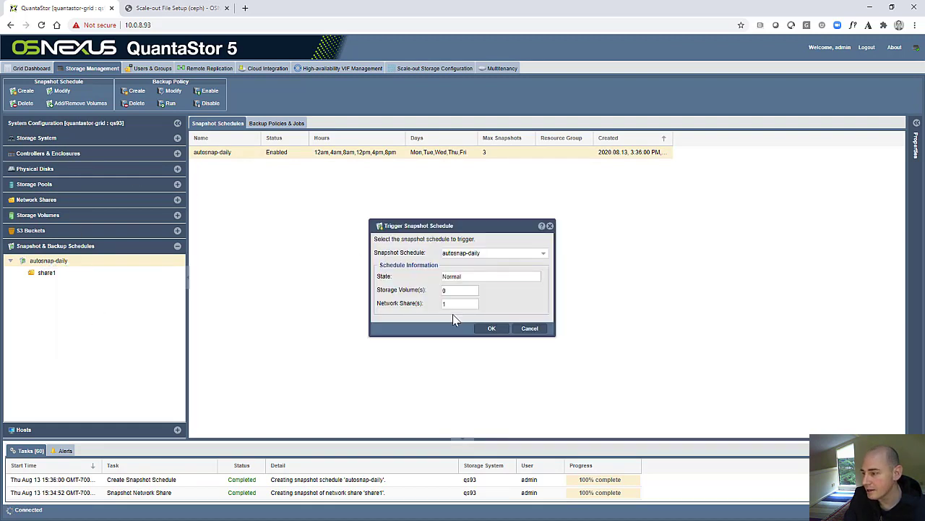
left_click(491, 329)
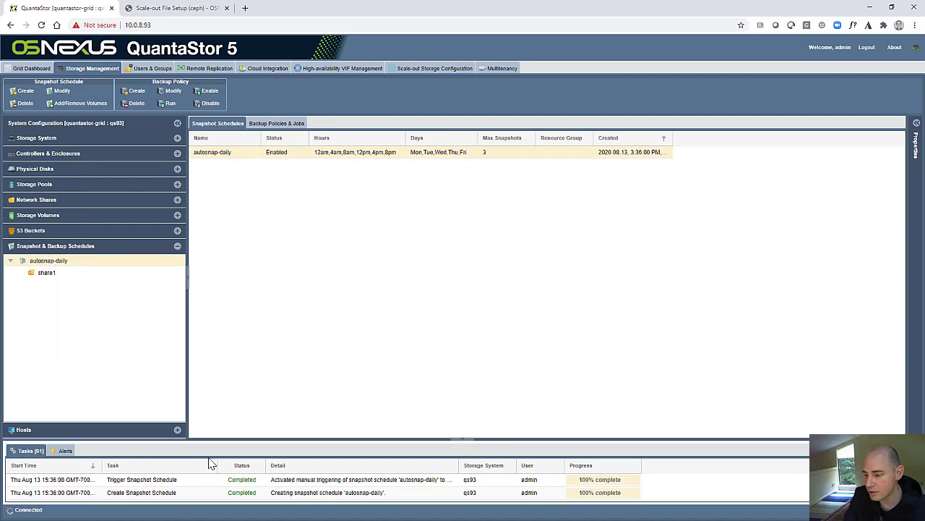
- Return to the network shares and review the list of share1's snapshots with their schedules and retention tags
left_click(65, 201)
left_click(80, 250)
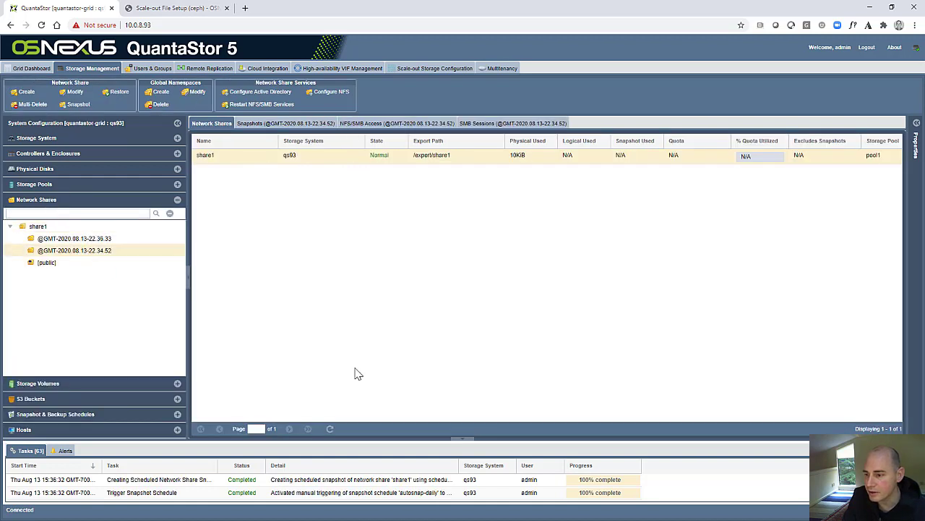
left_click(99, 227)
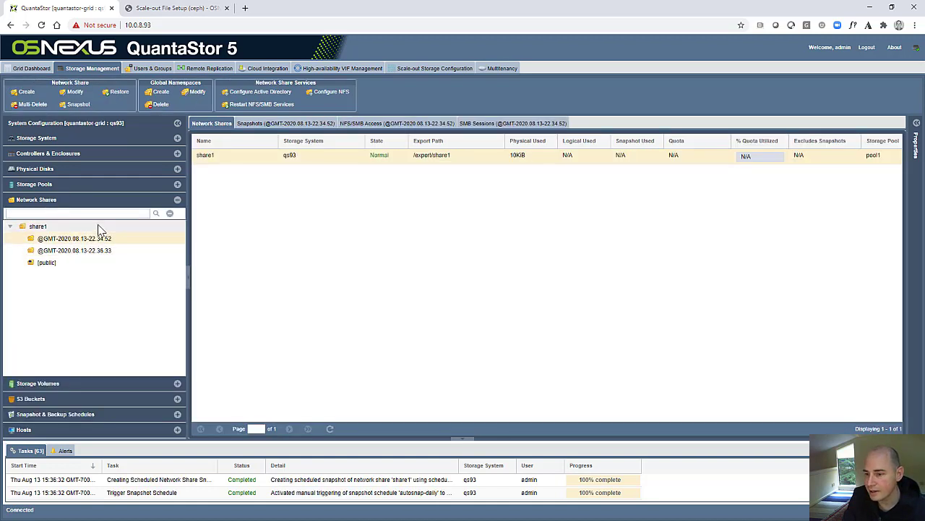
left_click(255, 124)
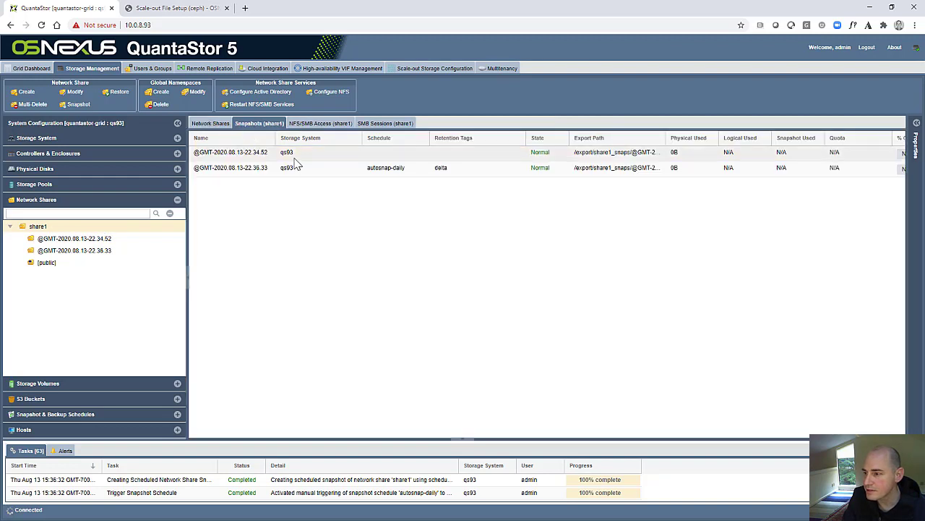